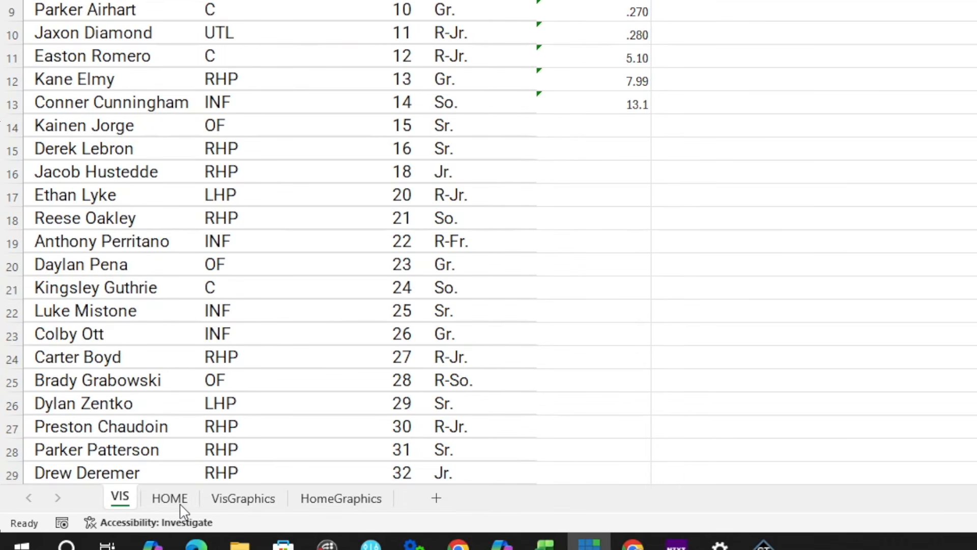
Step: Look through the roster workbook's VisGraphics, HomeGraphics, VIS and HOME sheets
{"action": "left_click", "coordinate": [179, 503]}
{"action": "left_click", "coordinate": [251, 503]}
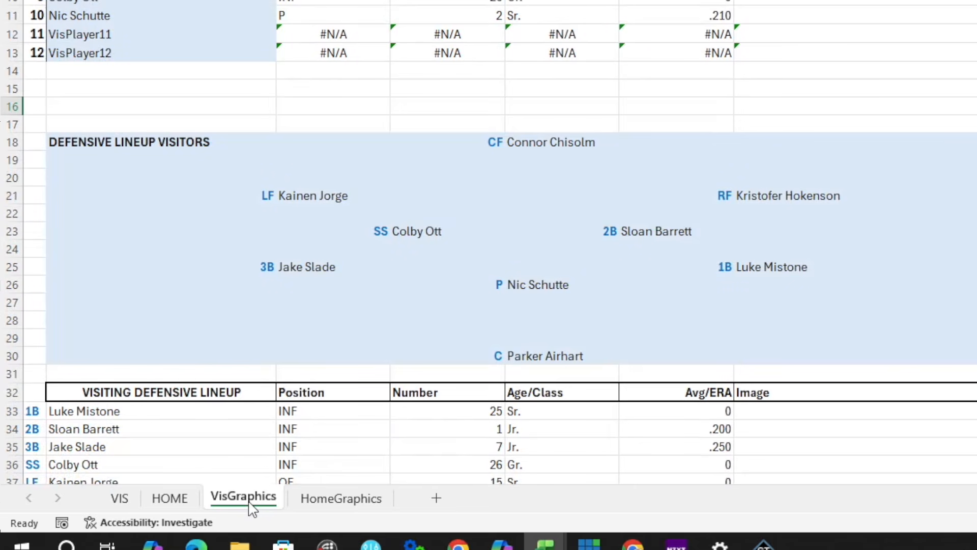
{"action": "left_click", "coordinate": [331, 504]}
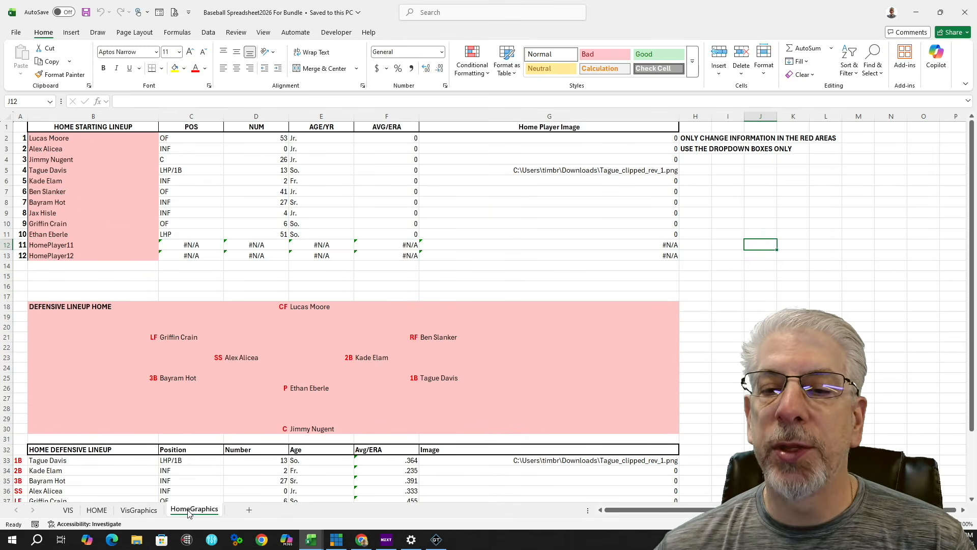
{"action": "left_click", "coordinate": [151, 513]}
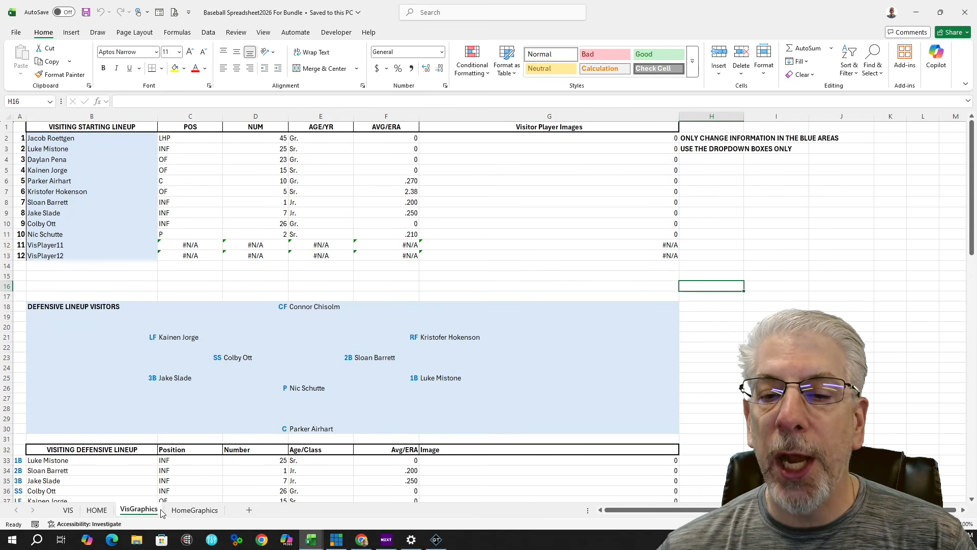
{"action": "left_click", "coordinate": [186, 513]}
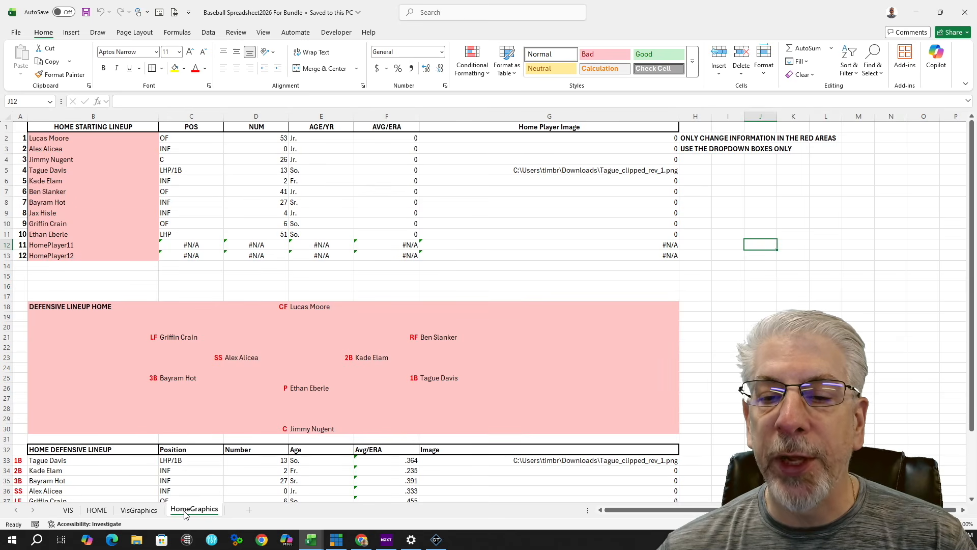
{"action": "left_click", "coordinate": [68, 511]}
{"action": "left_click", "coordinate": [97, 511]}
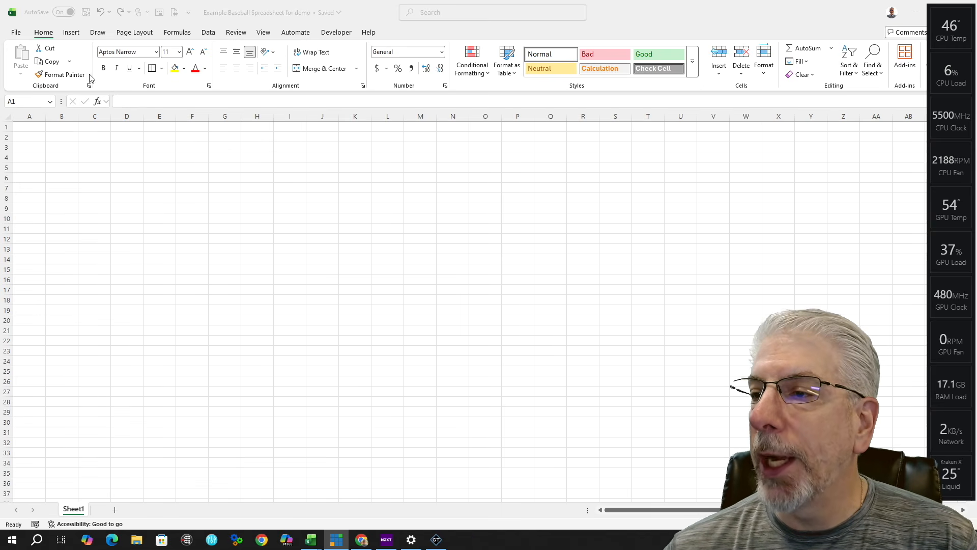
{"action": "left_click", "coordinate": [17, 32]}
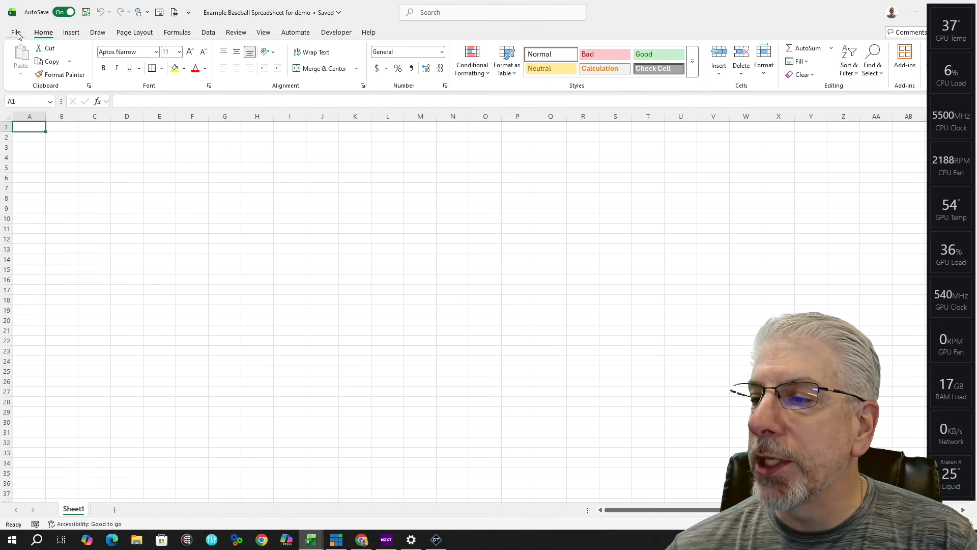
{"action": "left_click", "coordinate": [17, 33]}
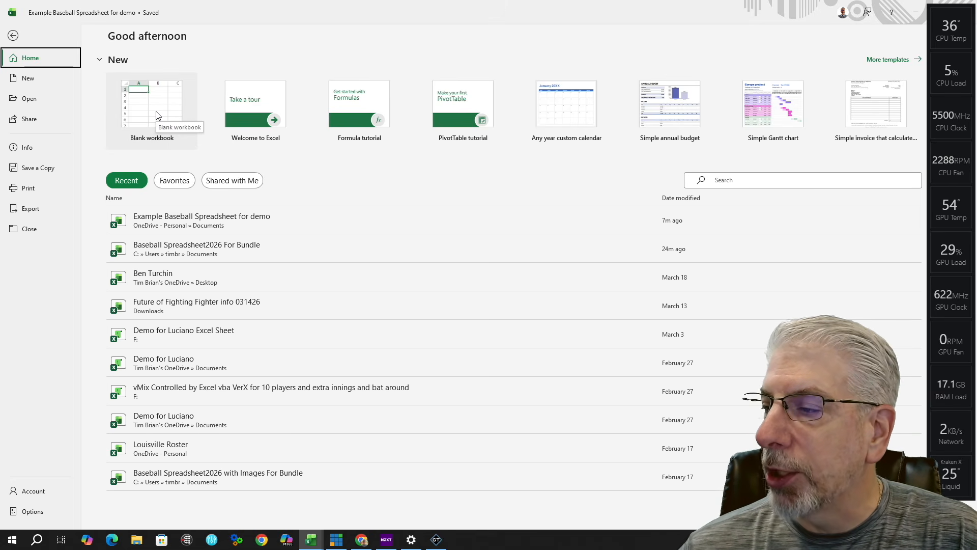
{"action": "left_click", "coordinate": [14, 37]}
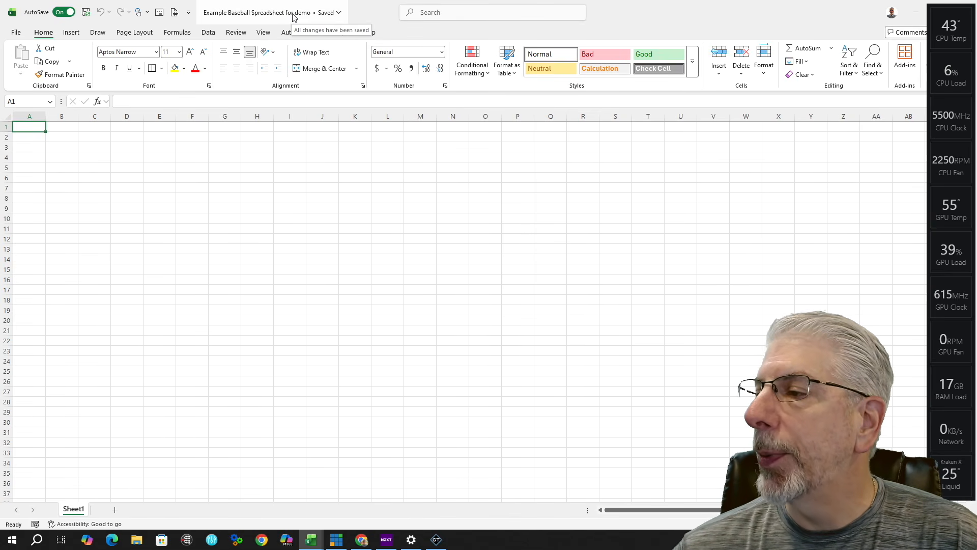
{"action": "left_click", "coordinate": [308, 12]}
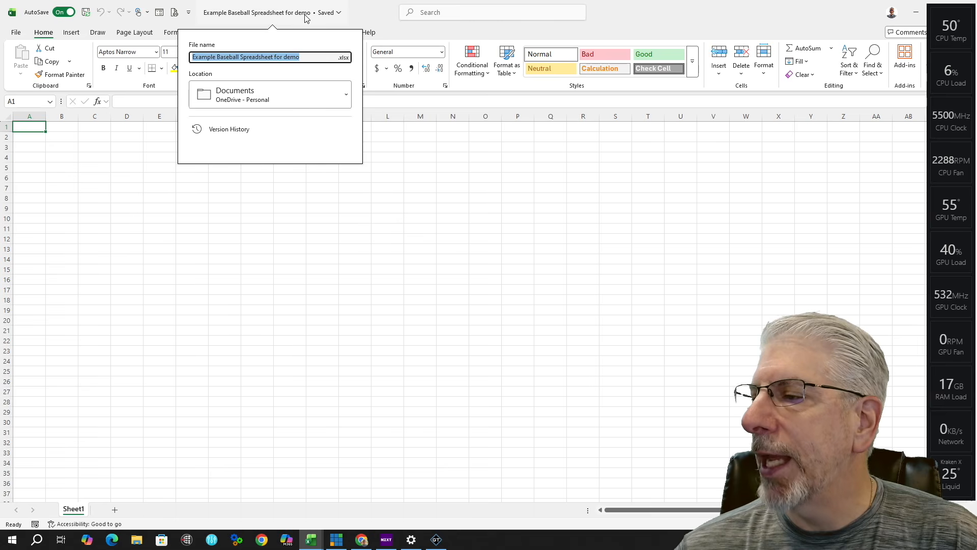
{"action": "left_click", "coordinate": [398, 43]}
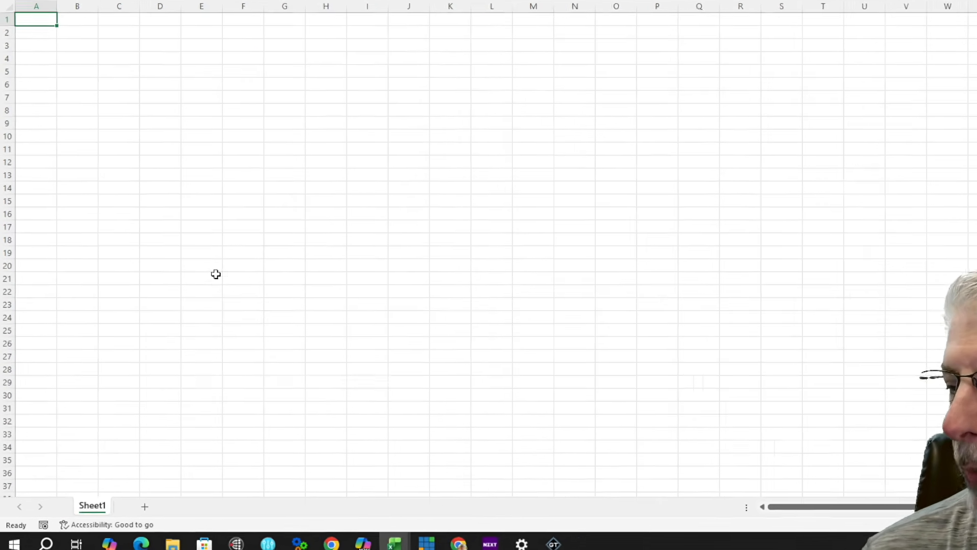
{"action": "left_click", "coordinate": [146, 505]}
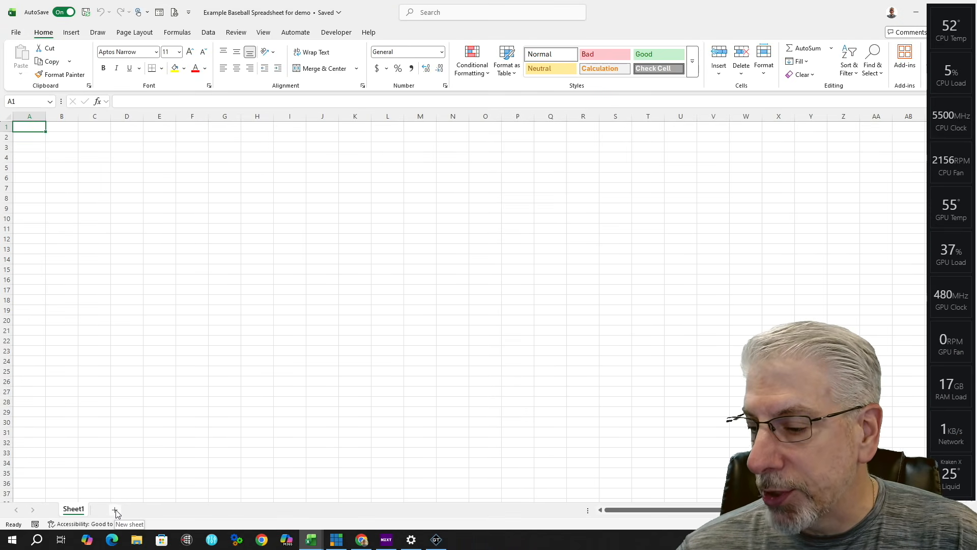
Step: Add three new worksheets, Sheet2, Sheet3 and Sheet4, to the demo workbook
{"action": "left_click", "coordinate": [116, 510]}
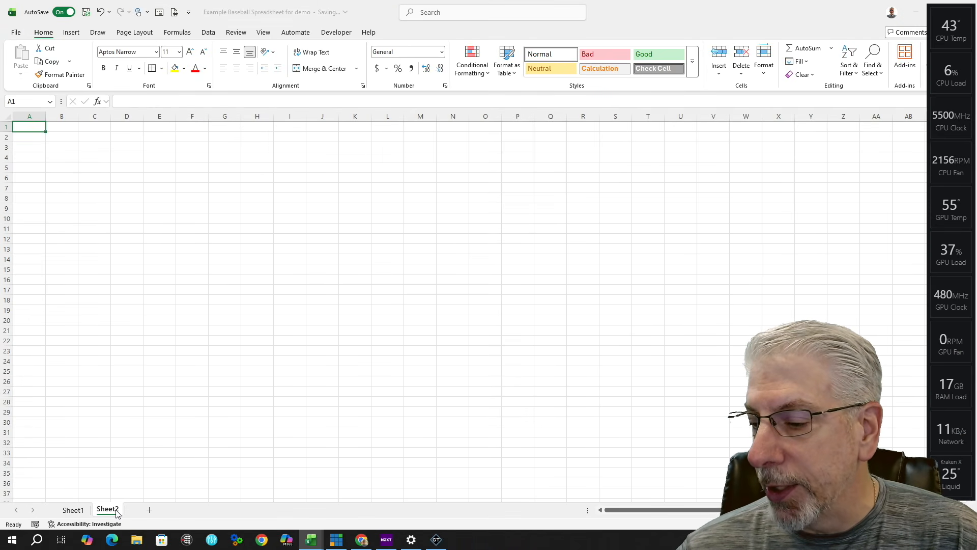
{"action": "left_click", "coordinate": [150, 510]}
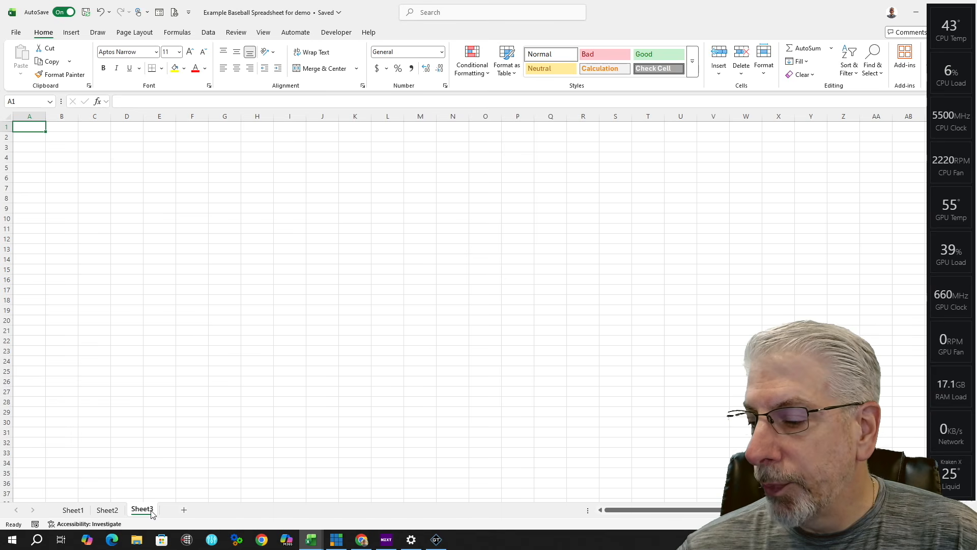
{"action": "left_click", "coordinate": [184, 510]}
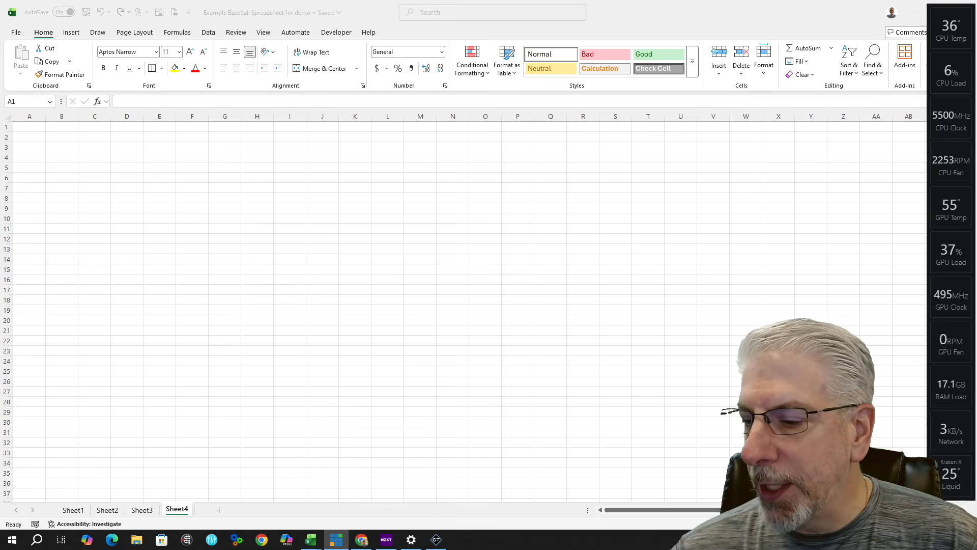
Step: Rename Sheet1 to VIS and Sheet2 to HOME
{"action": "double_click", "coordinate": [74, 510]}
{"action": "type", "text": "VIS"}
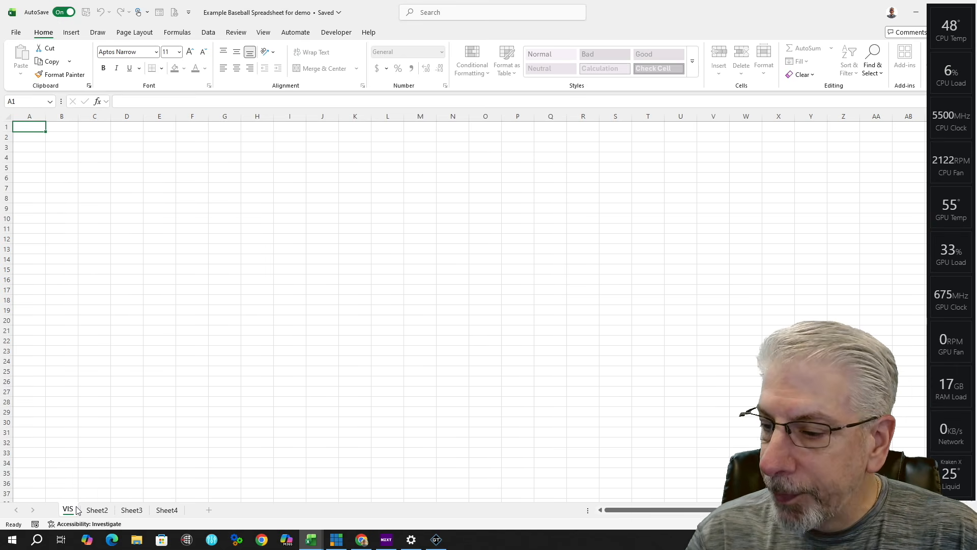
{"action": "left_click", "coordinate": [127, 453]}
{"action": "left_click", "coordinate": [98, 510]}
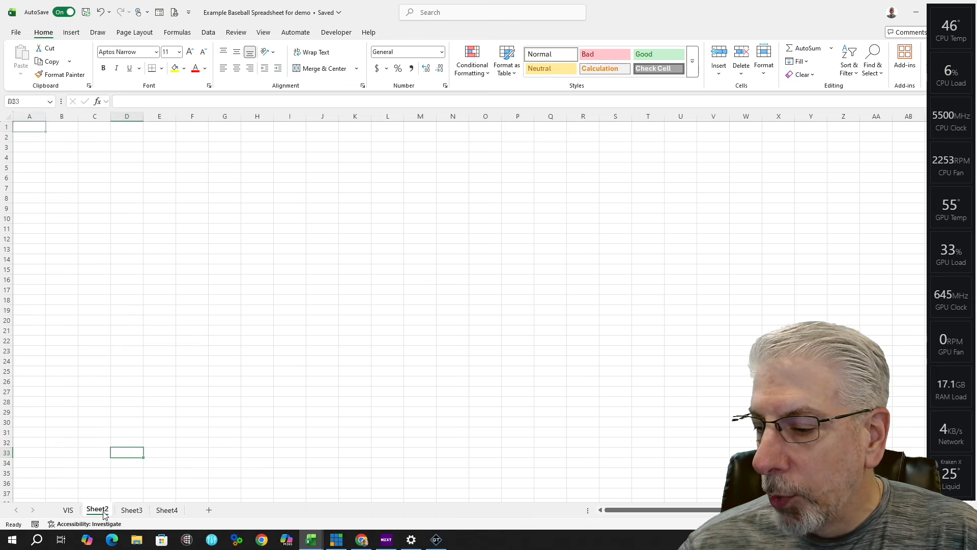
{"action": "double_click", "coordinate": [104, 511]}
{"action": "type", "text": "HOME"}
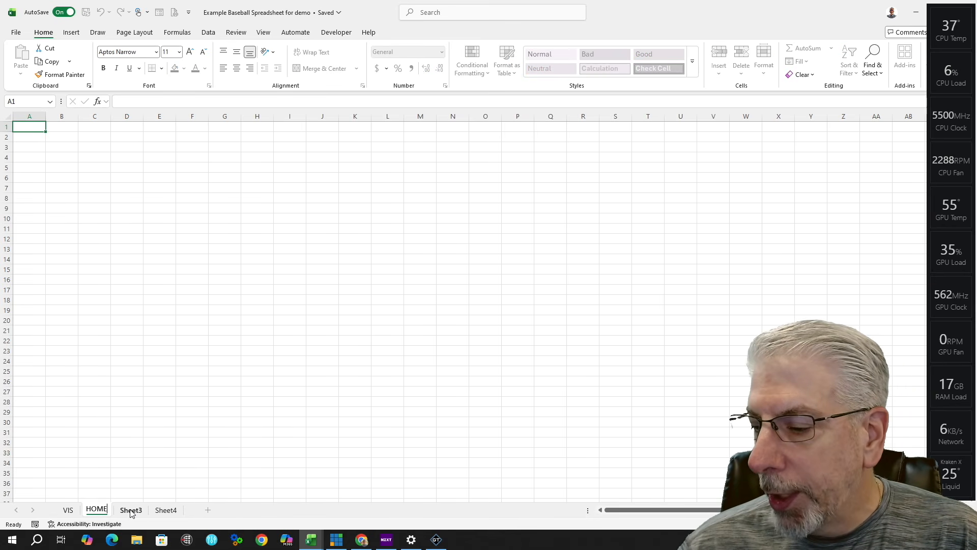
Step: Rename Sheet3 to VisGraphics and Sheet4 to HomeGraphics, then return to VIS
{"action": "double_click", "coordinate": [131, 511]}
{"action": "type", "text": "VisGr"}
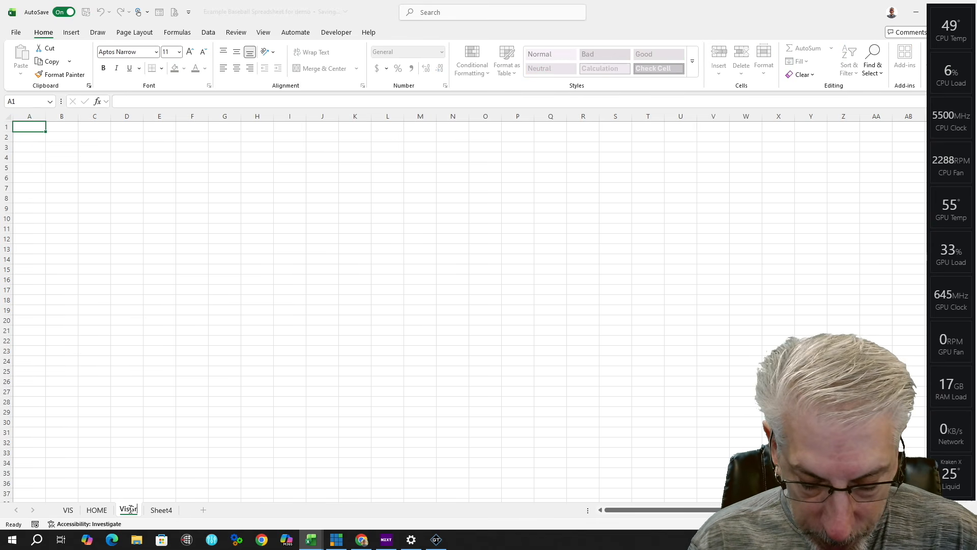
{"action": "type", "text": "aphics"}
{"action": "left_click", "coordinate": [183, 511]}
{"action": "double_click", "coordinate": [182, 511]}
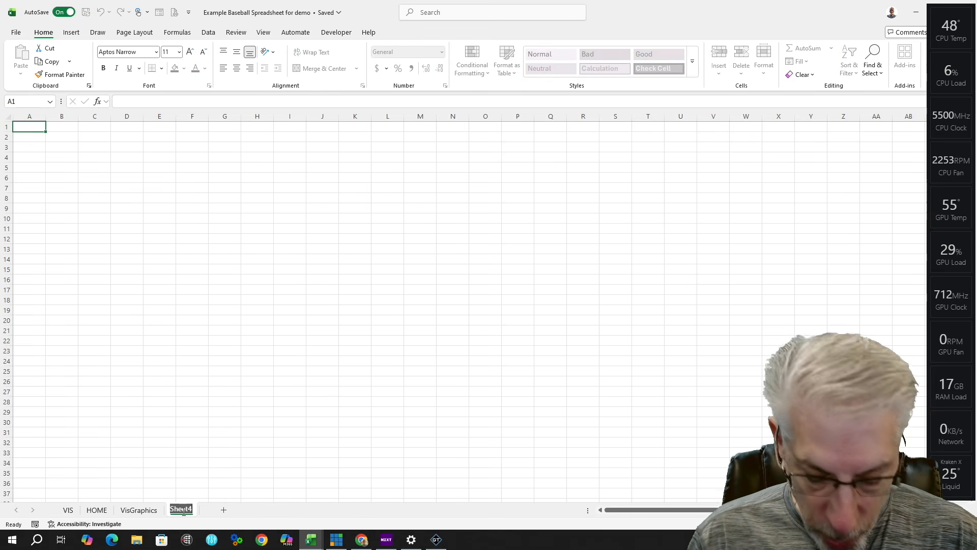
{"action": "type", "text": "H"}
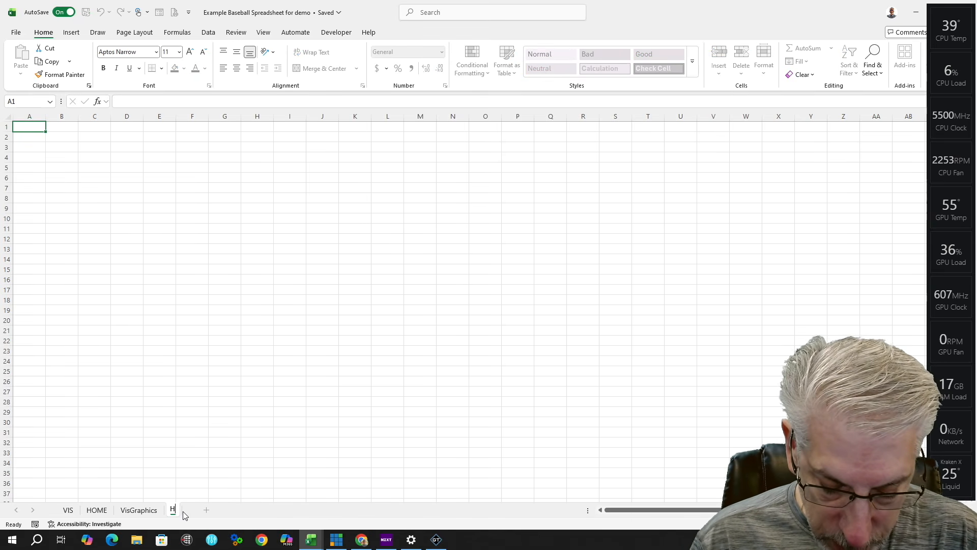
{"action": "type", "text": "omeGraphics"}
{"action": "key", "text": "Return"}
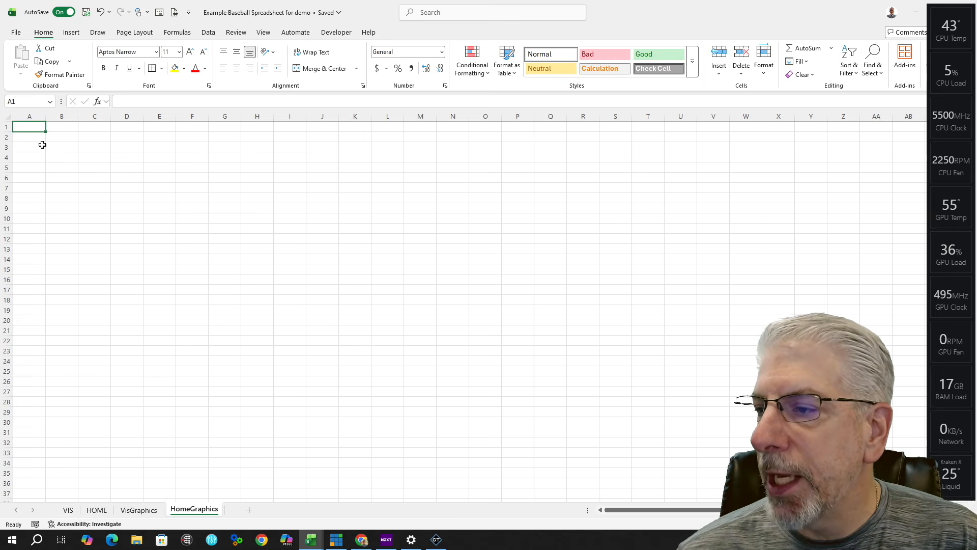
{"action": "left_click", "coordinate": [68, 510]}
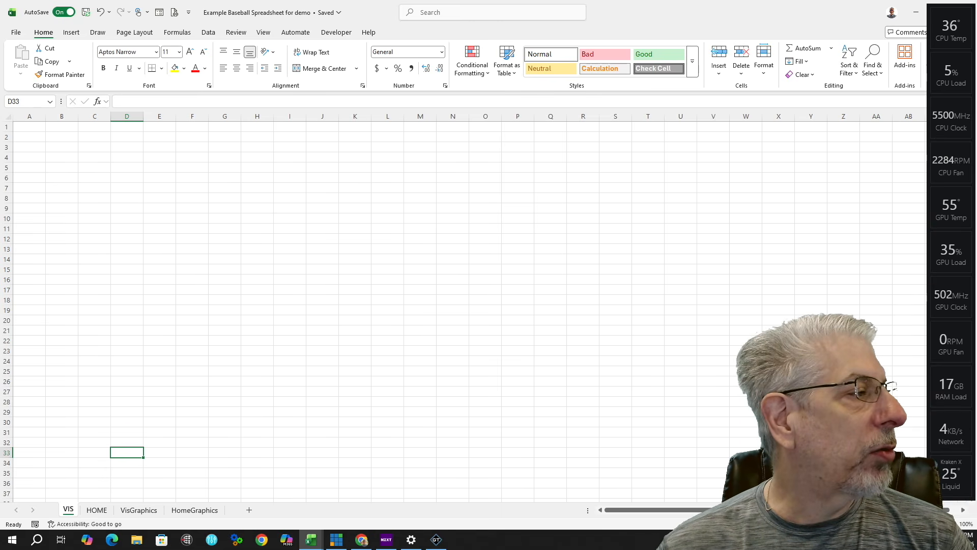
Step: Widen column A and enter the header PLAYER in A1
{"action": "left_click_drag", "start_coordinate": [45, 116], "coordinate": [78, 113]}
{"action": "double_click", "coordinate": [44, 126]}
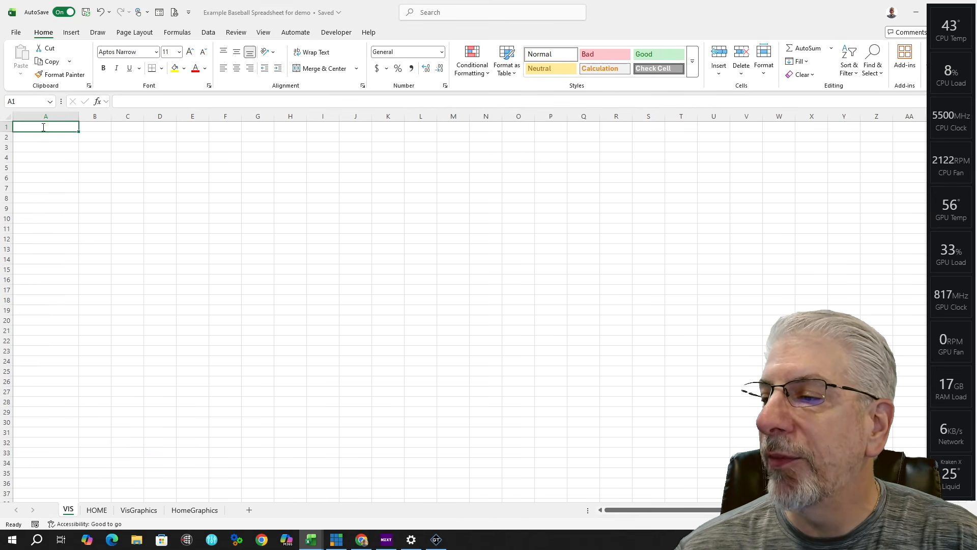
{"action": "type", "text": "POLAYER"}
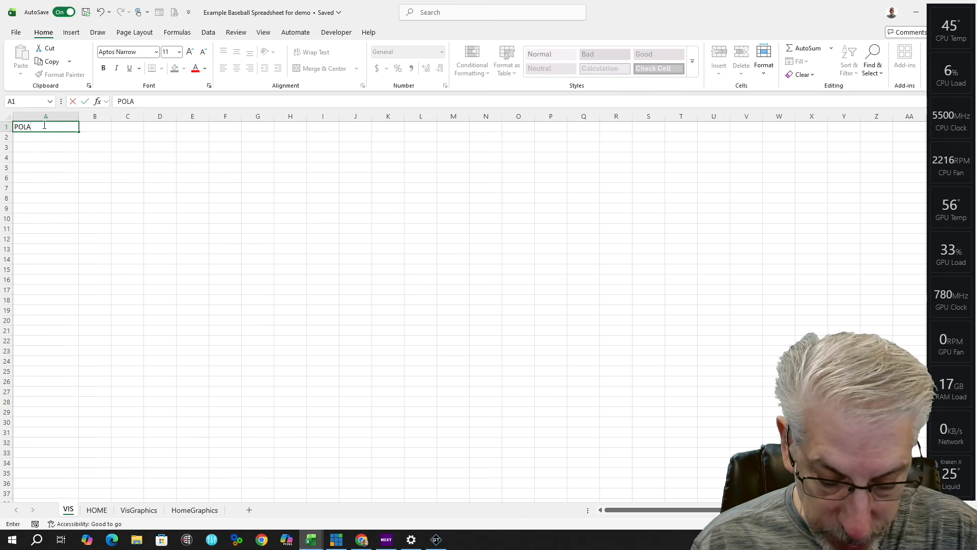
{"action": "key", "text": "BackSpace"}
{"action": "key", "text": "BackSpace"}
{"action": "key", "text": "BackSpace"}
{"action": "key", "text": "BackSpace"}
{"action": "key", "text": "BackSpace"}
{"action": "key", "text": "BackSpace"}
{"action": "type", "text": "LAYER"}
{"action": "key", "text": "Tab"}
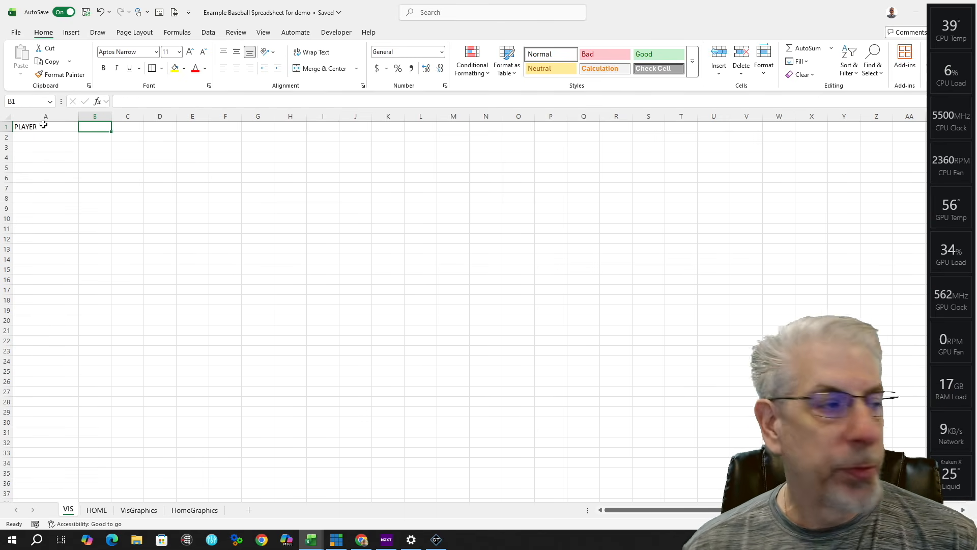
Step: Enter headers POS, NUM, AGE/YR and IMAGE in cells B1 through E1
{"action": "type", "text": "POS"}
{"action": "key", "text": "Tab"}
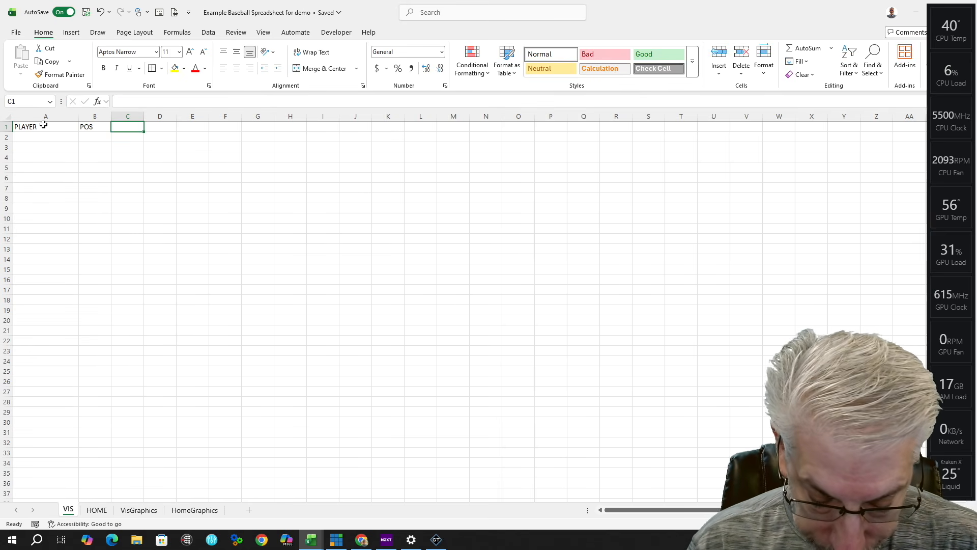
{"action": "type", "text": "NUM"}
{"action": "key", "text": "Tab"}
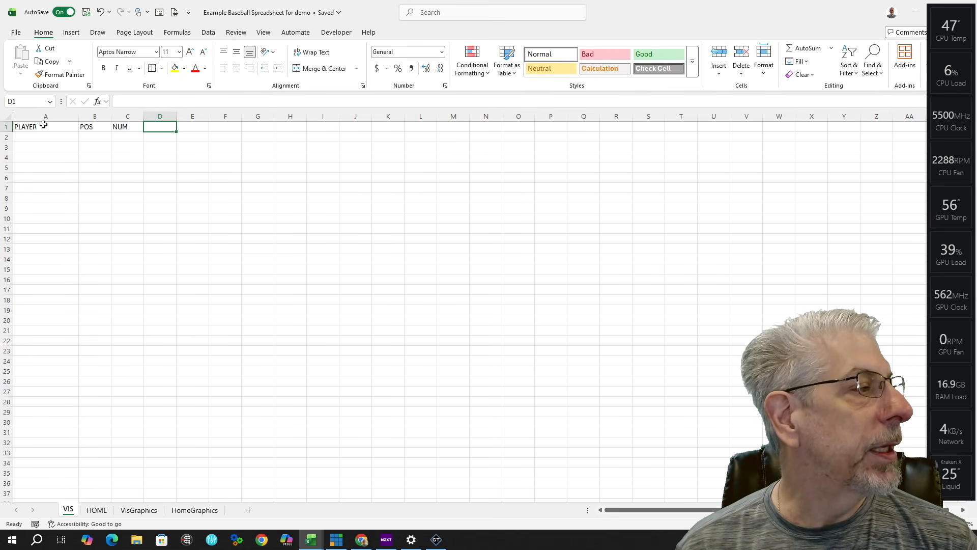
{"action": "type", "text": "AGE/YR"}
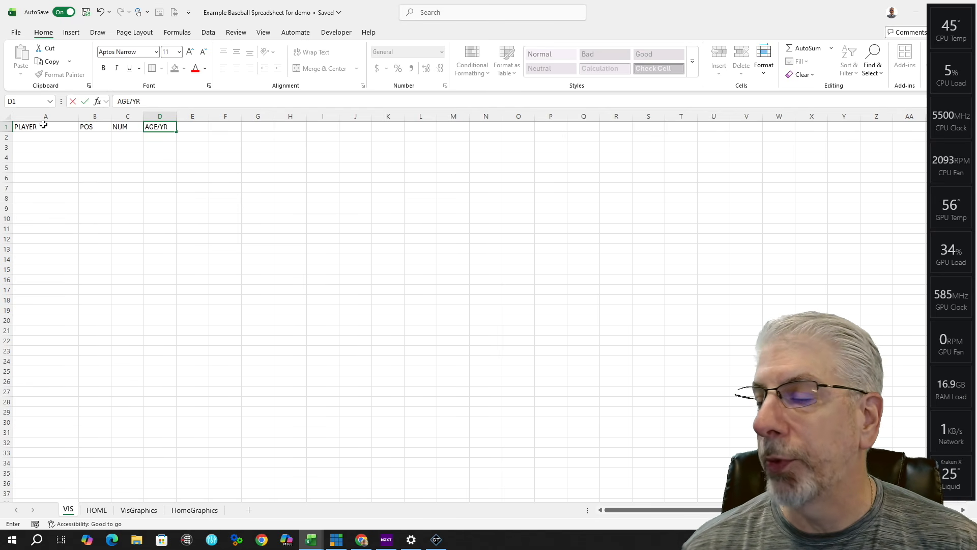
{"action": "key", "text": "Tab"}
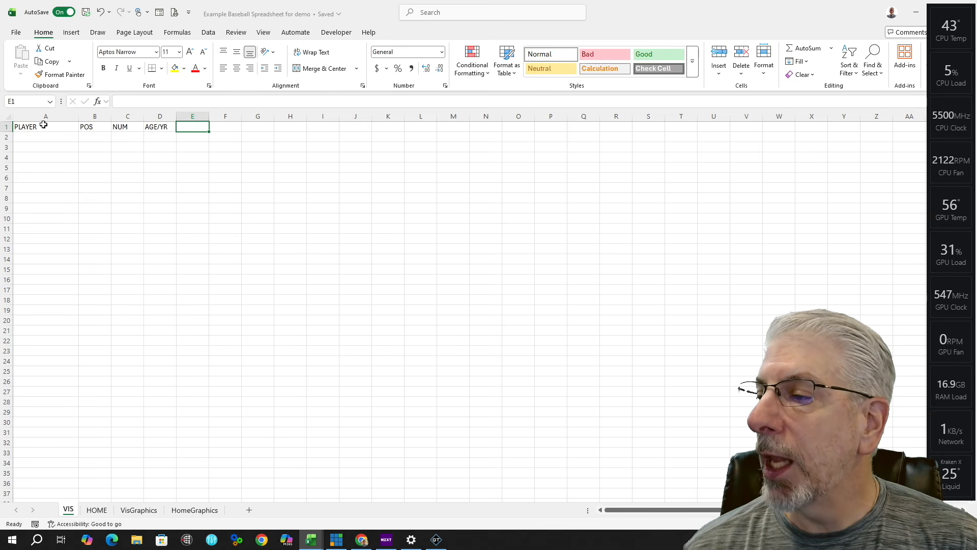
{"action": "type", "text": "IMAGE"}
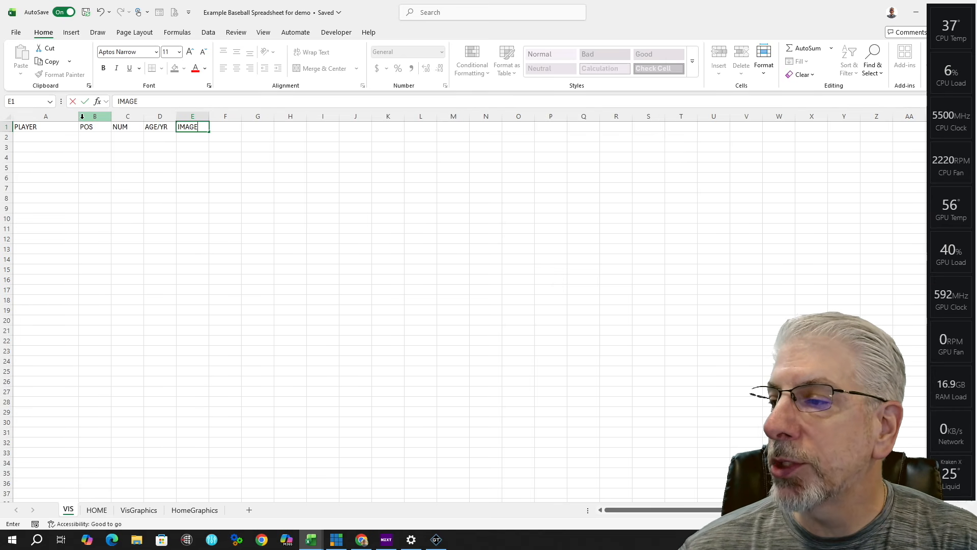
Step: Widen column A for player names and column E for images
{"action": "left_click", "coordinate": [45, 117]}
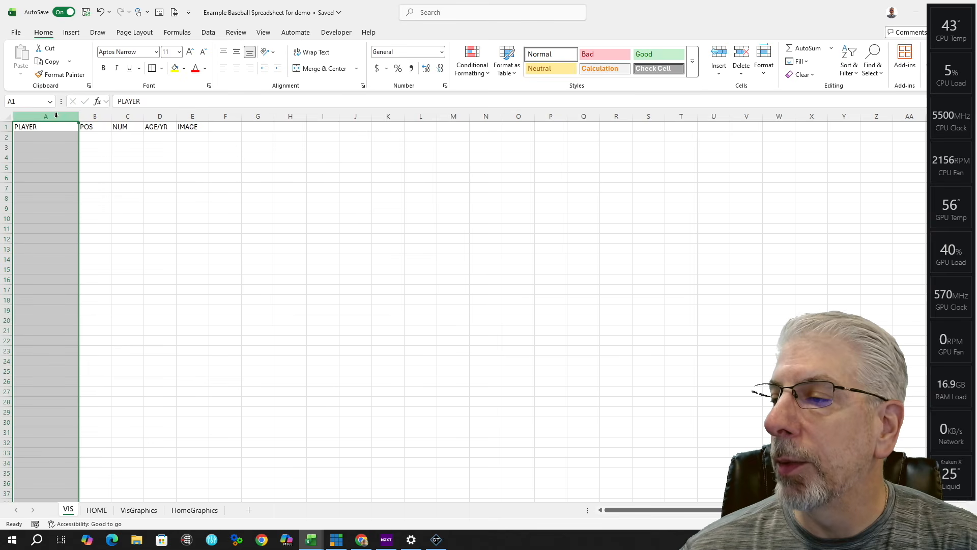
{"action": "left_click_drag", "start_coordinate": [79, 116], "coordinate": [111, 113]}
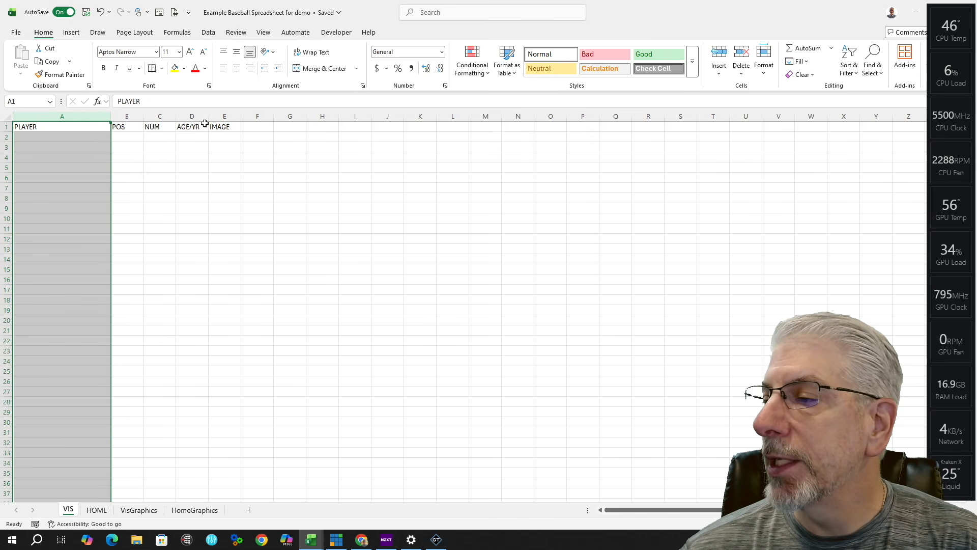
{"action": "left_click_drag", "start_coordinate": [241, 116], "coordinate": [469, 116]}
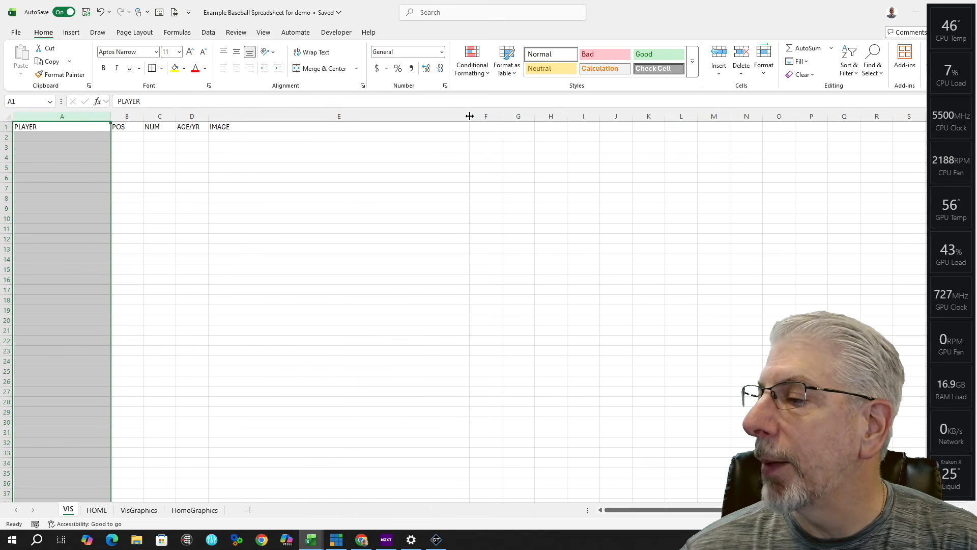
Step: Make the header row bold and centred vertically and horizontally
{"action": "left_click", "coordinate": [4, 127]}
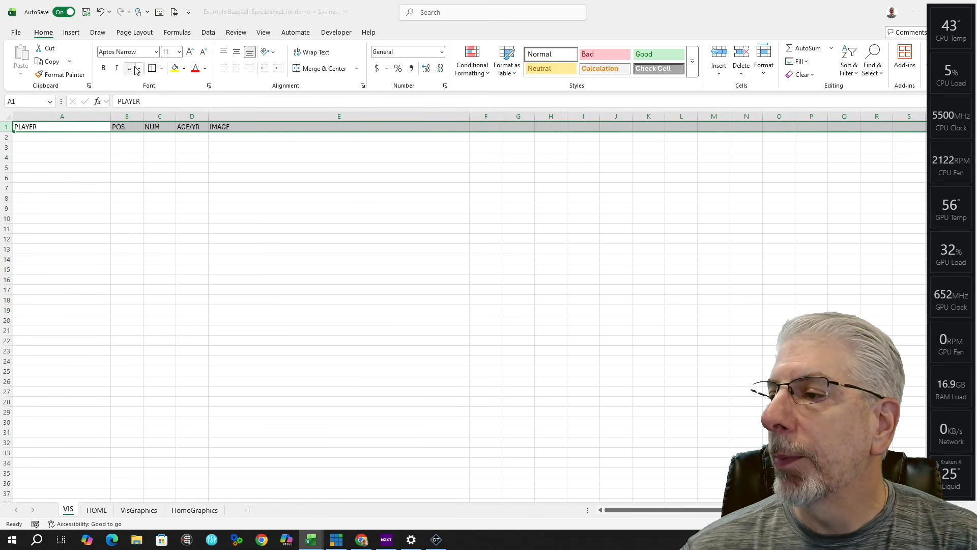
{"action": "left_click", "coordinate": [237, 53]}
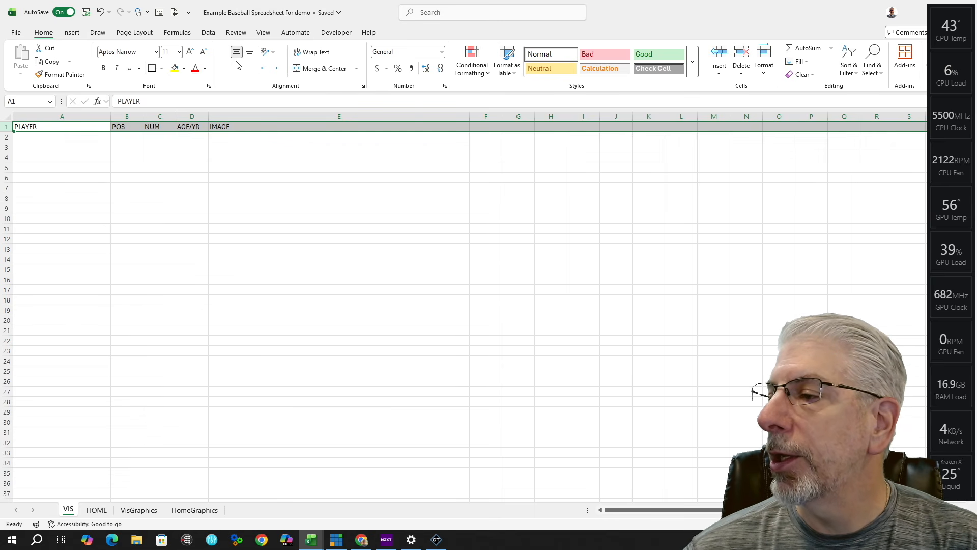
{"action": "left_click", "coordinate": [237, 68]}
{"action": "left_click", "coordinate": [104, 68]}
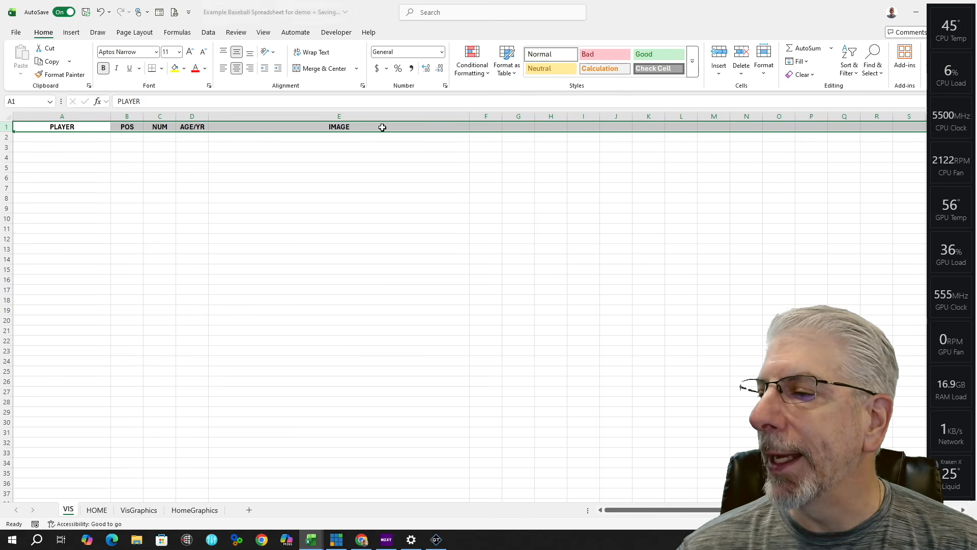
{"action": "left_click", "coordinate": [333, 146]}
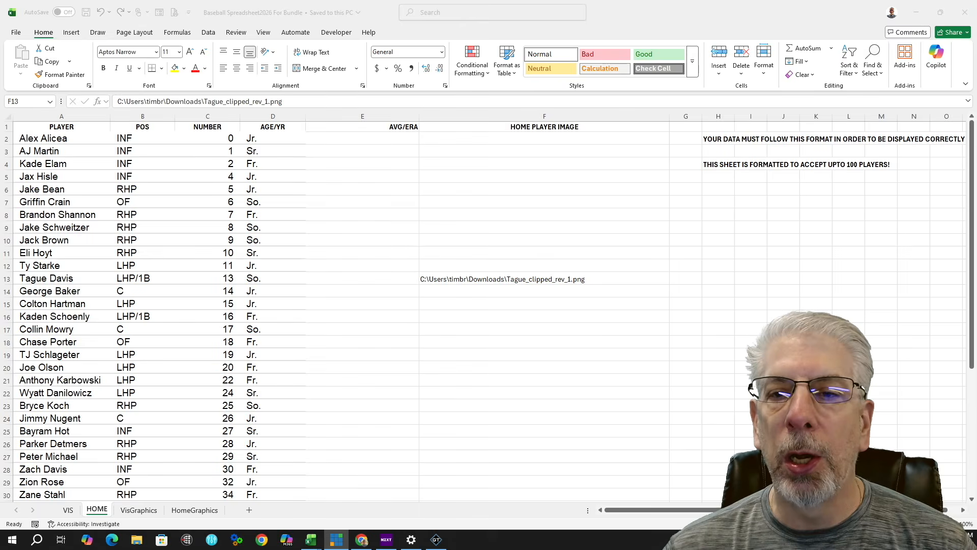
Step: Copy the HOME roster rows from A2 to F44 in the roster workbook
{"action": "left_click", "coordinate": [29, 140]}
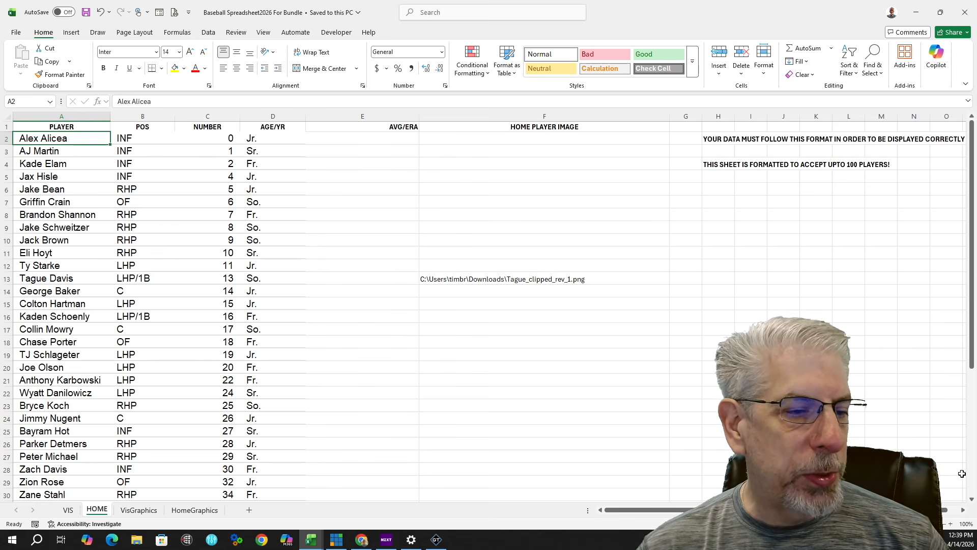
{"action": "scroll", "coordinate": [973, 502], "scroll_direction": "down", "scroll_amount": 7}
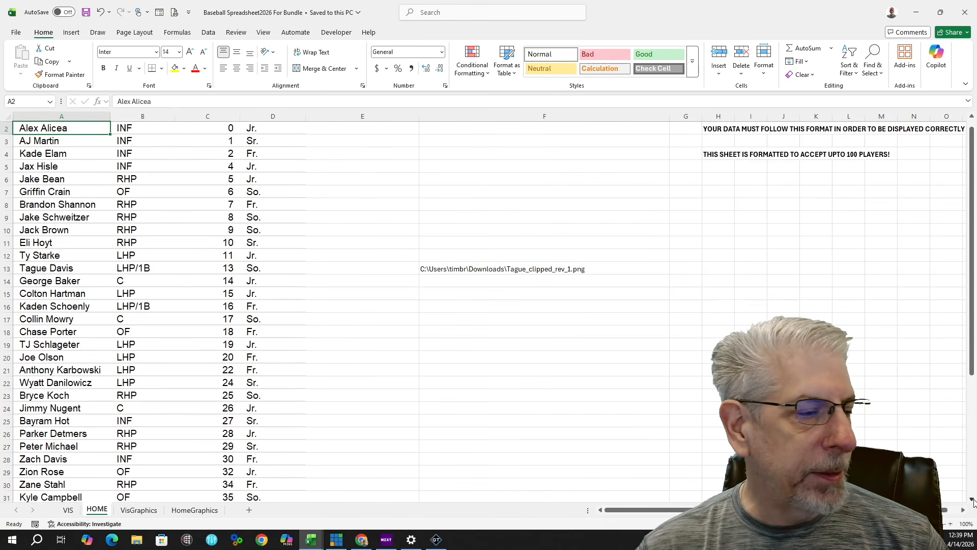
{"action": "left_click", "coordinate": [618, 399], "text": "shift"}
{"action": "key", "text": "ctrl+c"}
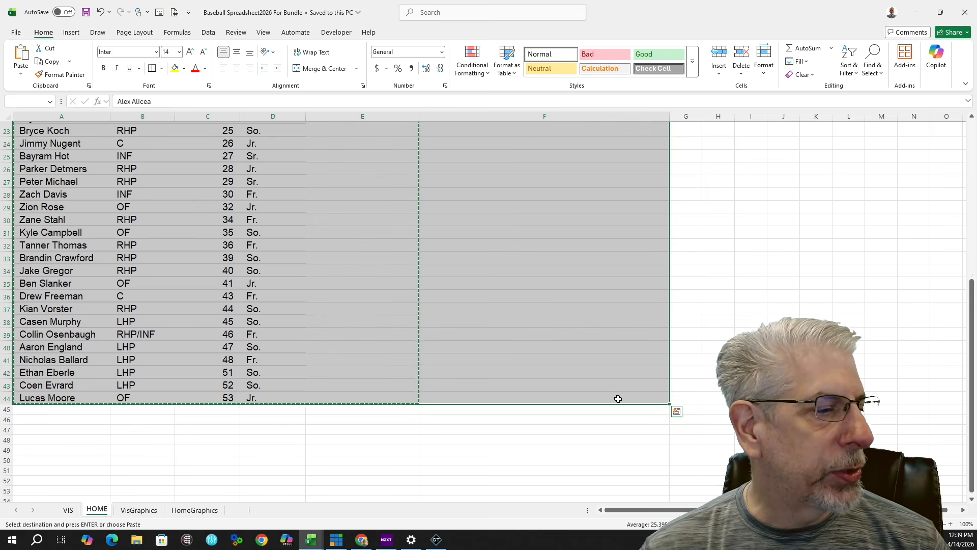
{"action": "right_click", "coordinate": [618, 398]}
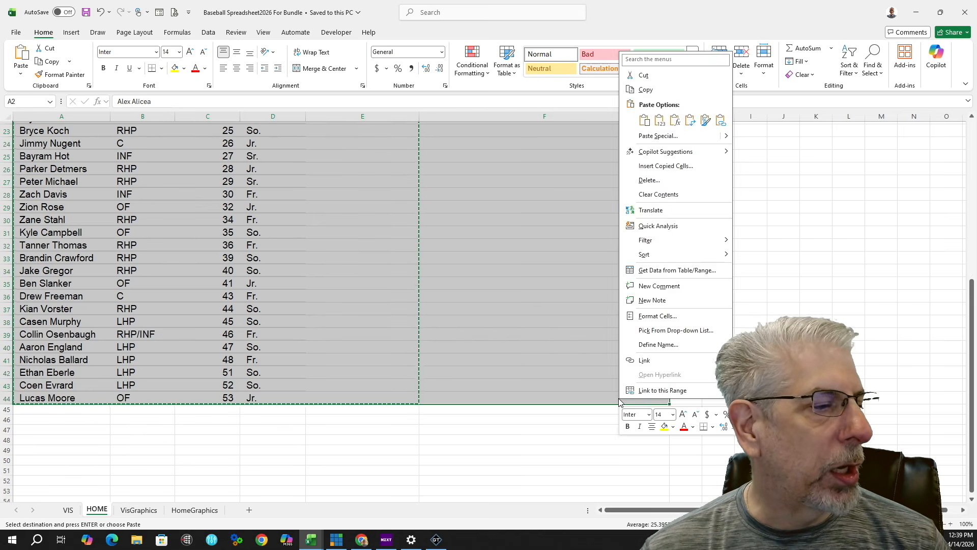
{"action": "left_click", "coordinate": [646, 90]}
{"action": "scroll", "coordinate": [648, 94], "scroll_direction": "up", "scroll_amount": 7}
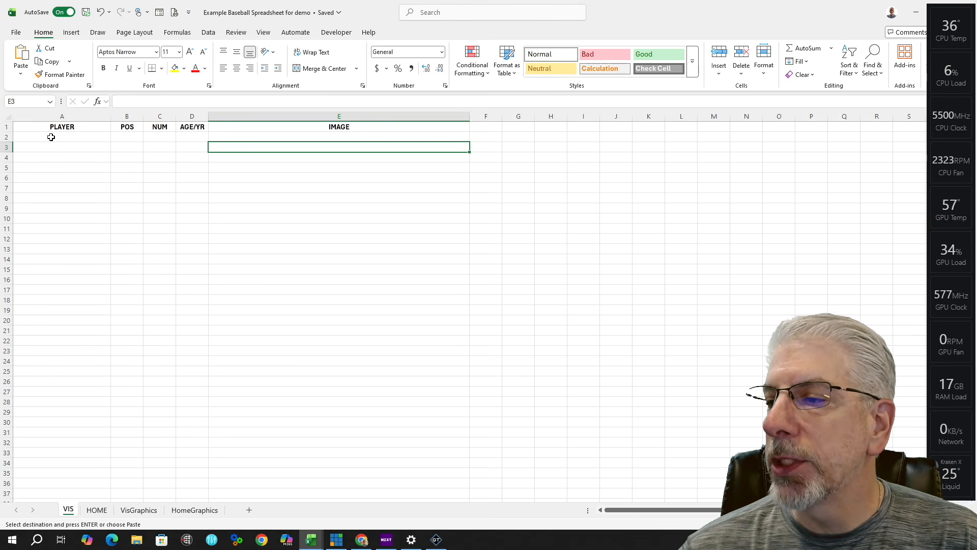
Step: Paste the copied roster into the demo VIS sheet starting at cell A2
{"action": "left_click", "coordinate": [53, 141]}
{"action": "right_click", "coordinate": [54, 140]}
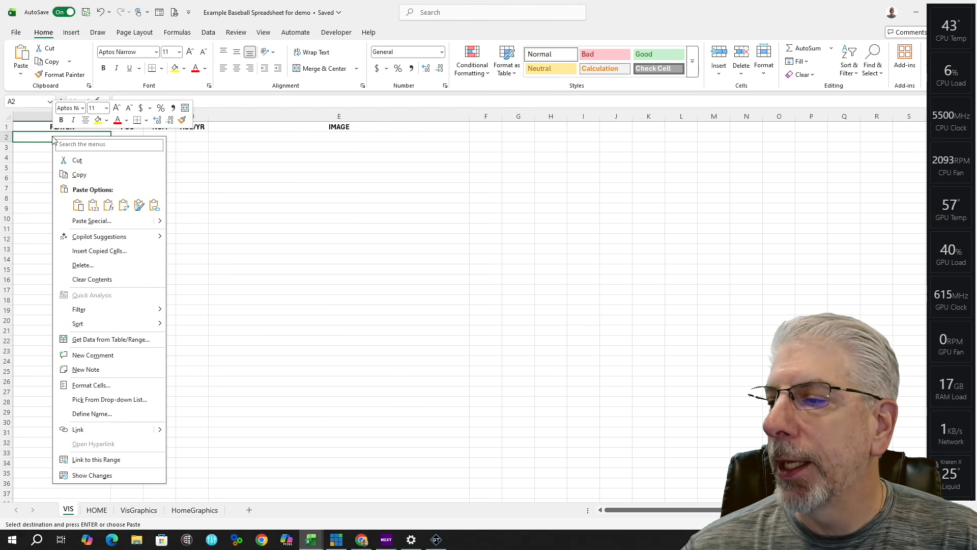
{"action": "left_click", "coordinate": [78, 204]}
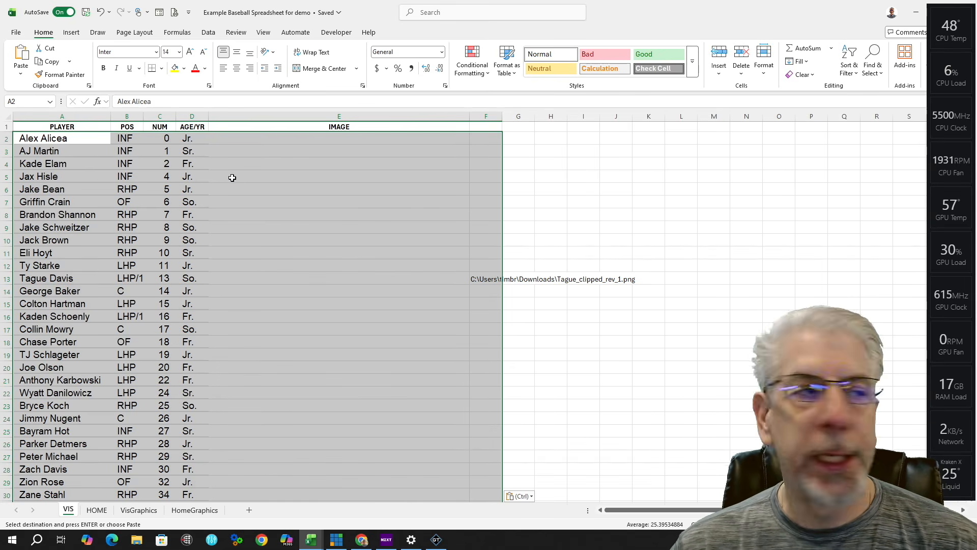
{"action": "left_click", "coordinate": [537, 155]}
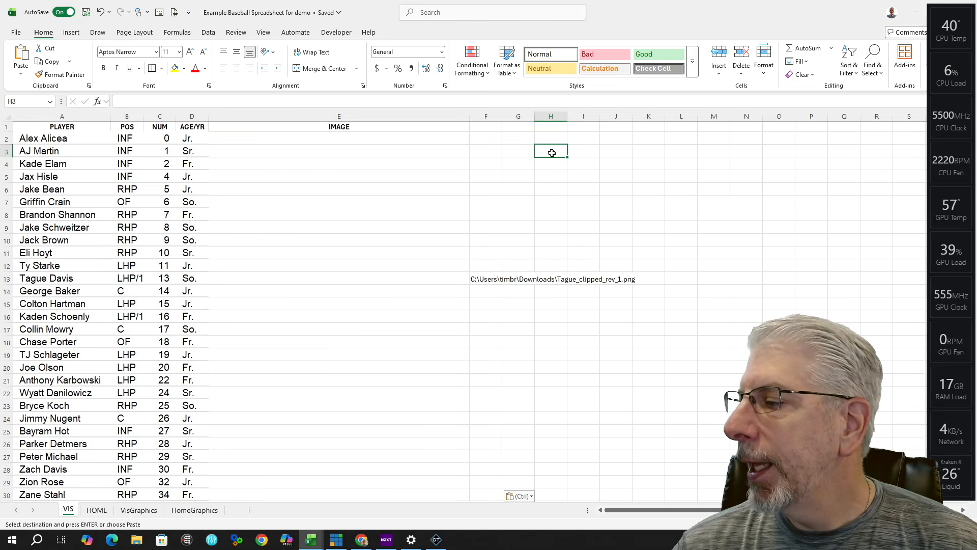
Step: Change the E1 header to AVG/ERA and narrow column E
{"action": "double_click", "coordinate": [361, 126]}
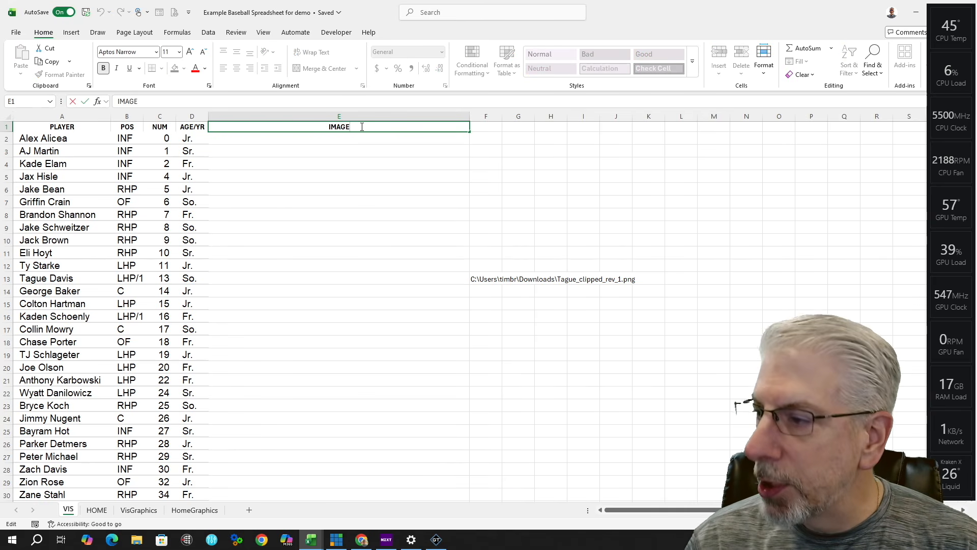
{"action": "key", "text": "BackSpace"}
{"action": "key", "text": "BackSpace"}
{"action": "key", "text": "BackSpace"}
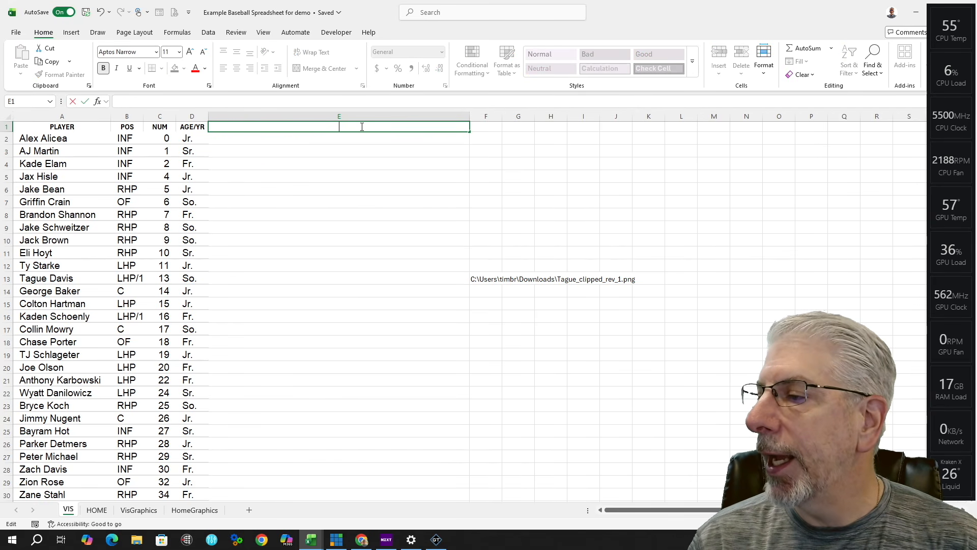
{"action": "type", "text": "AVVG/ERA"}
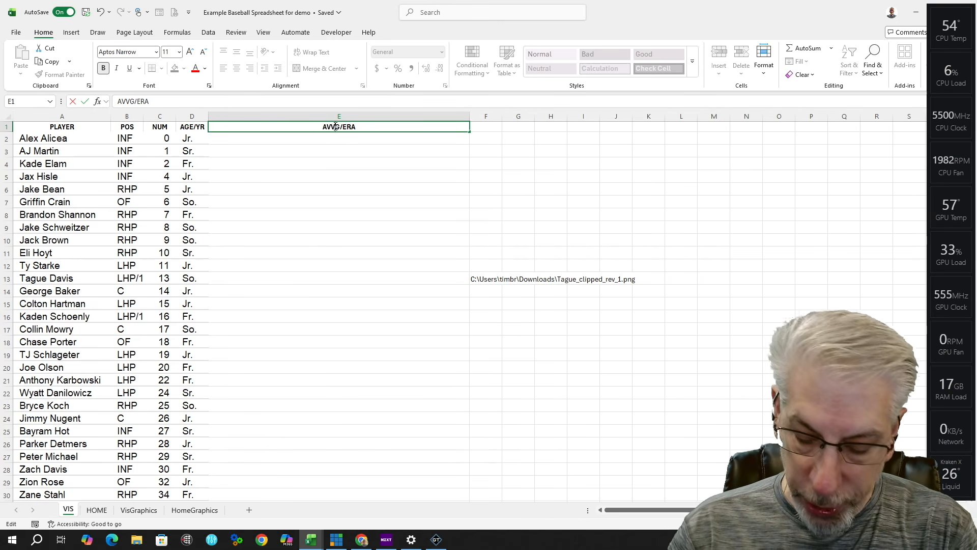
{"action": "left_click", "coordinate": [336, 126]}
{"action": "key", "text": "BackSpace"}
{"action": "left_click", "coordinate": [470, 117]}
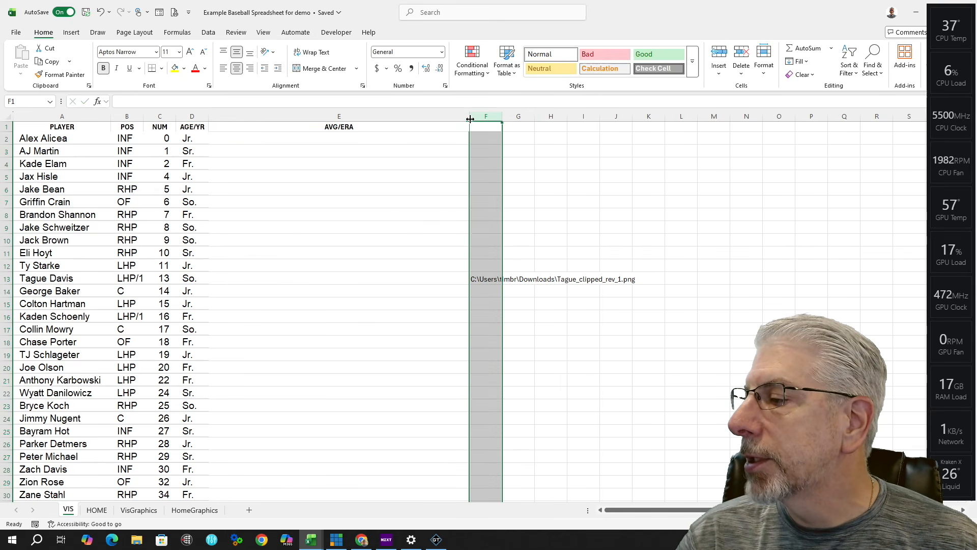
{"action": "left_click_drag", "start_coordinate": [470, 117], "coordinate": [263, 120]}
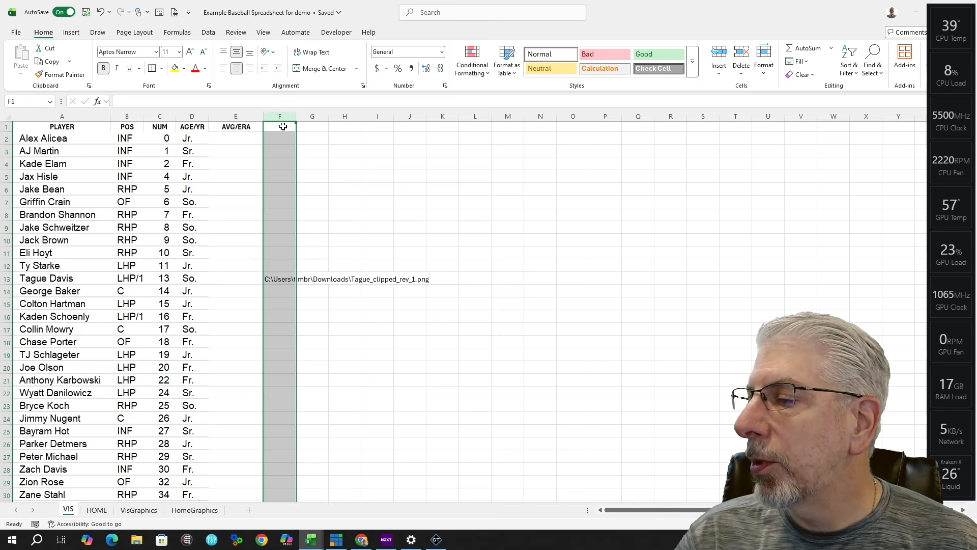
Step: Add an IMAGE header in F1 and widen column F for player images
{"action": "left_click", "coordinate": [283, 126]}
{"action": "type", "text": "IMAGE"}
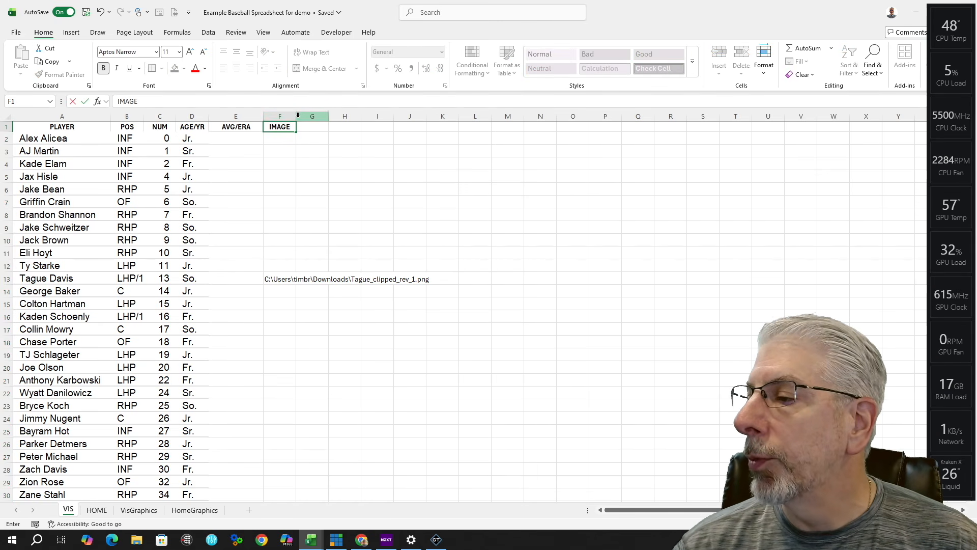
{"action": "left_click", "coordinate": [285, 116]}
{"action": "left_click_drag", "start_coordinate": [296, 116], "coordinate": [556, 136]}
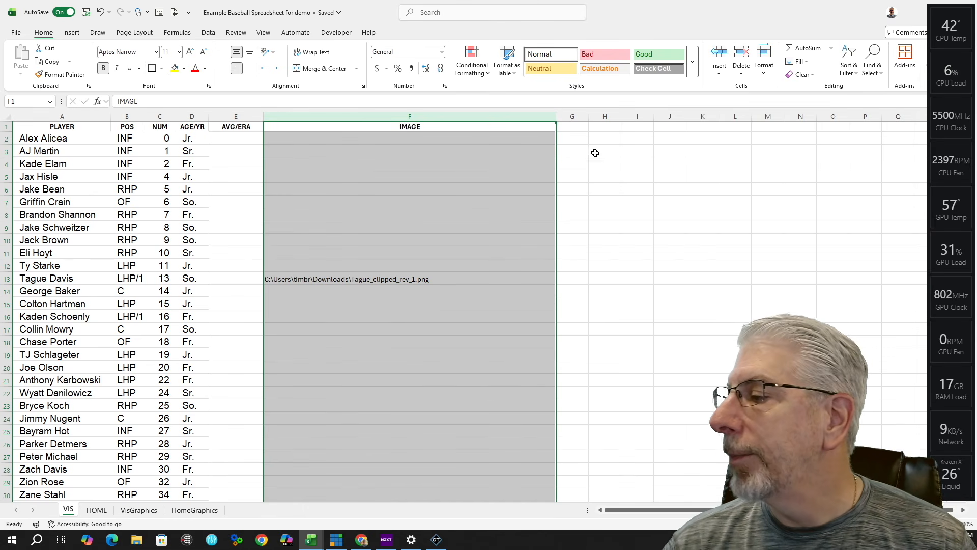
{"action": "left_click", "coordinate": [583, 141]}
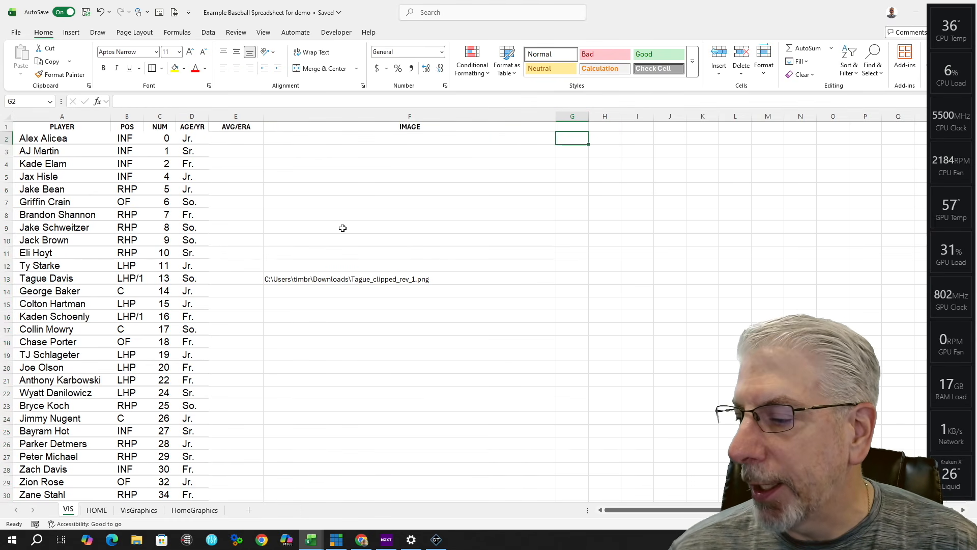
Step: Give the roster sheet the temporary name HOM after the duplicate-name warning
{"action": "left_click", "coordinate": [107, 511]}
{"action": "key", "text": "Return"}
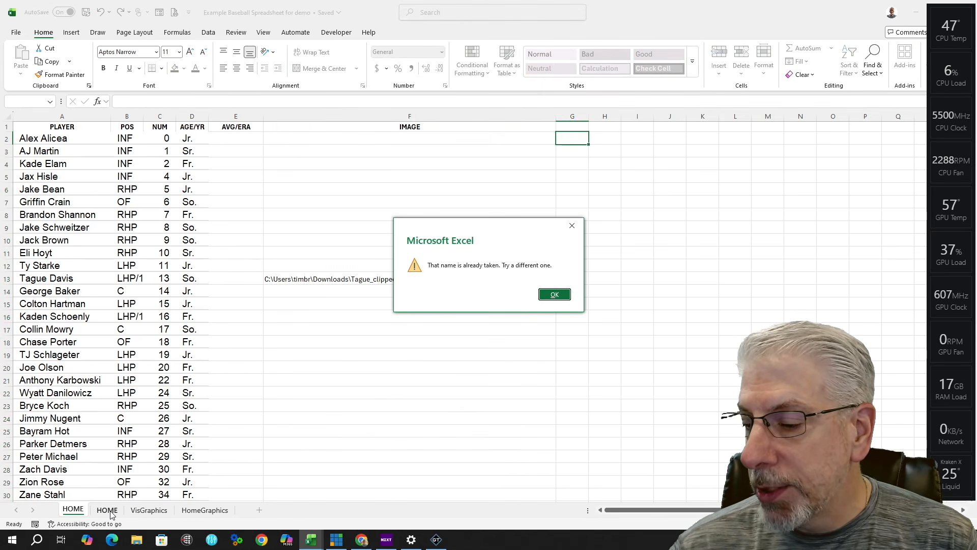
{"action": "left_click", "coordinate": [554, 295]}
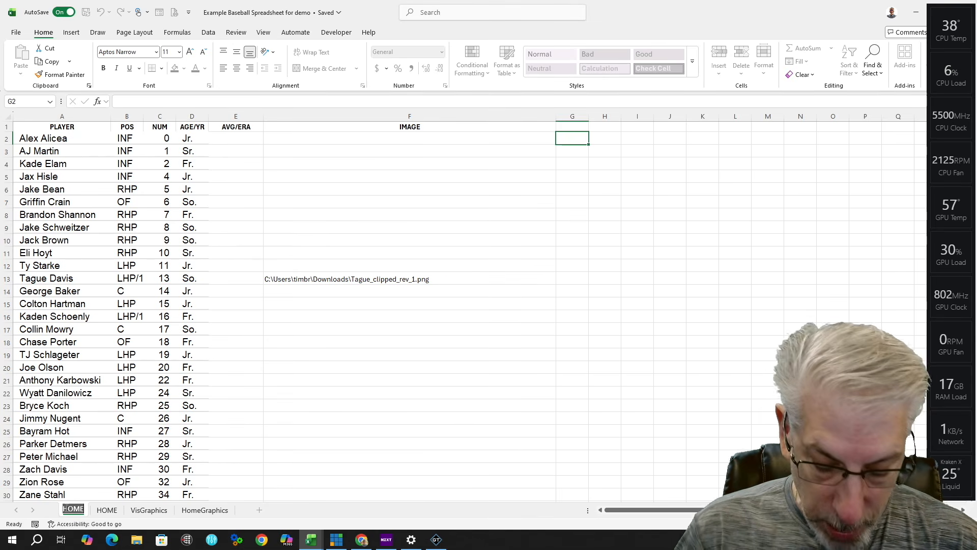
{"action": "key", "text": "Right"}
{"action": "key", "text": "BackSpace"}
Step: Rename the old HOME sheet to VIS and the HOM sheet to HOME
{"action": "double_click", "coordinate": [111, 509]}
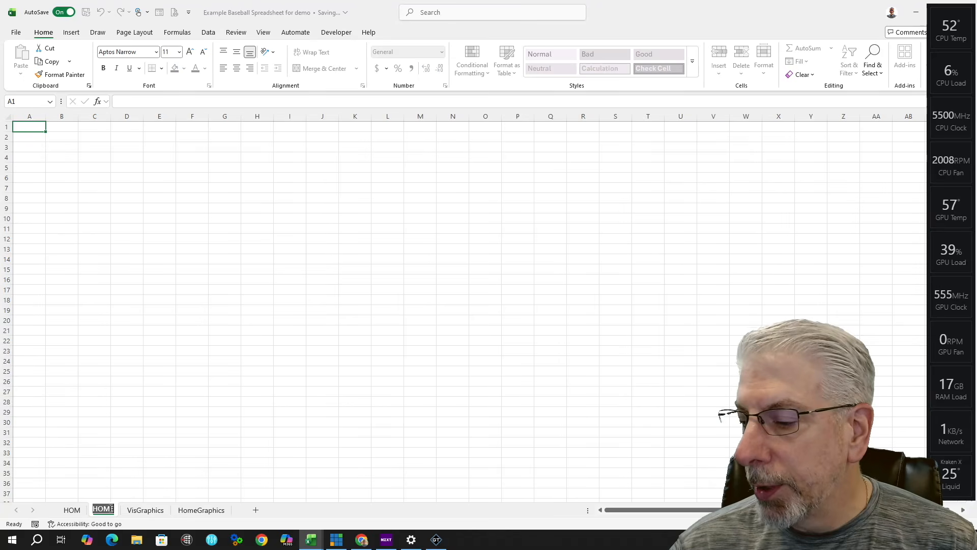
{"action": "type", "text": "VIS"}
{"action": "left_click", "coordinate": [72, 509]}
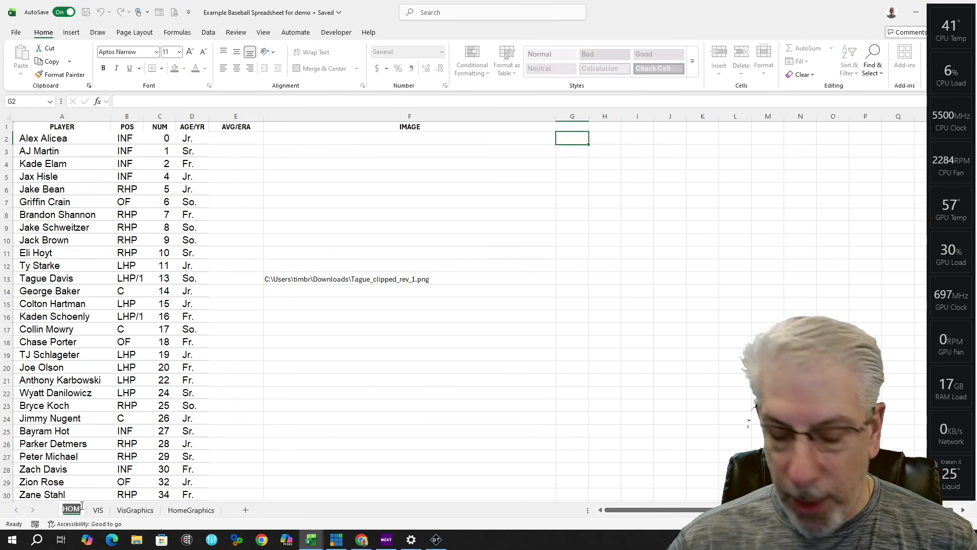
{"action": "type", "text": "HOME"}
{"action": "key", "text": "Return"}
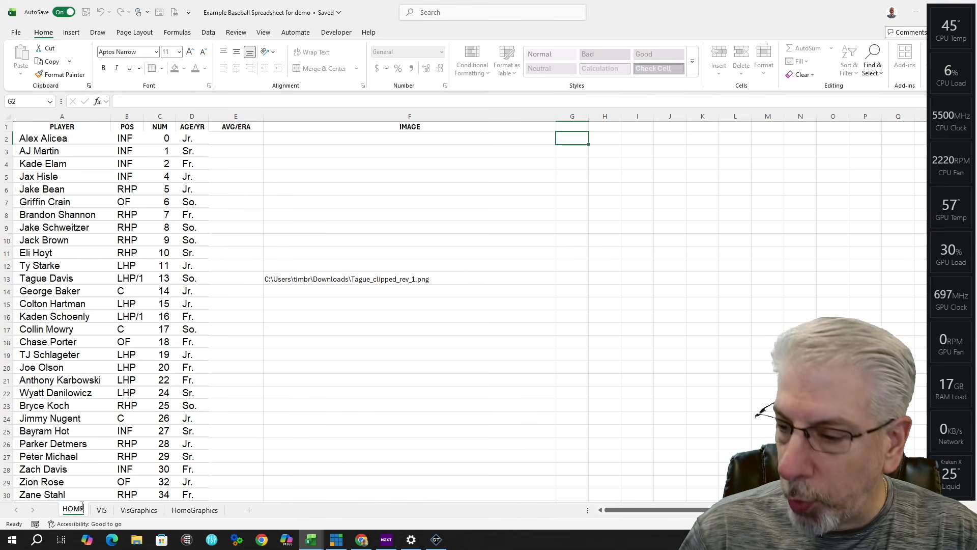
{"action": "left_click", "coordinate": [386, 482]}
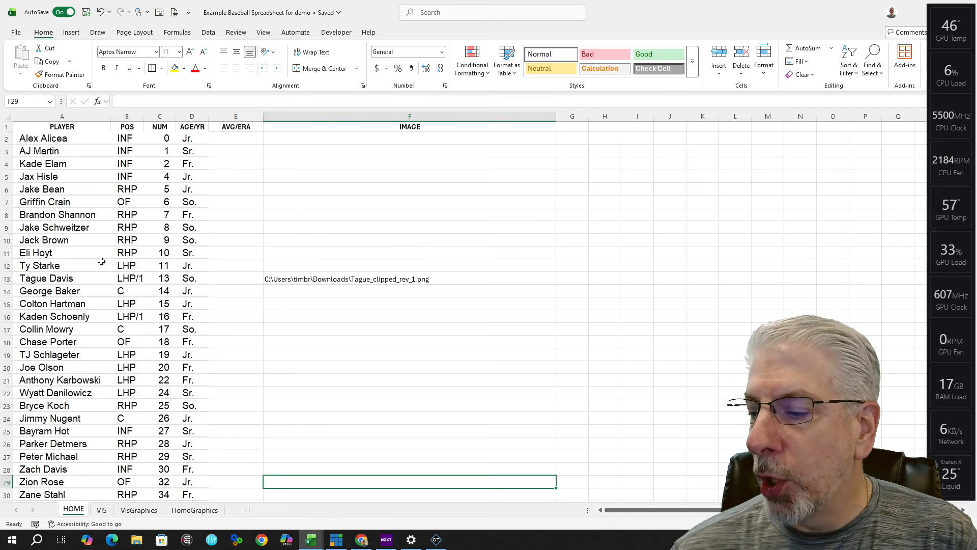
Step: Copy the HOME sheet's header row, PLAYER through IMAGE (A1:F1)
{"action": "scroll", "coordinate": [101, 261], "scroll_direction": "down", "scroll_amount": 2}
{"action": "left_click", "coordinate": [102, 510]}
{"action": "left_click", "coordinate": [73, 510]}
{"action": "scroll", "coordinate": [407, 229], "scroll_direction": "up", "scroll_amount": 2}
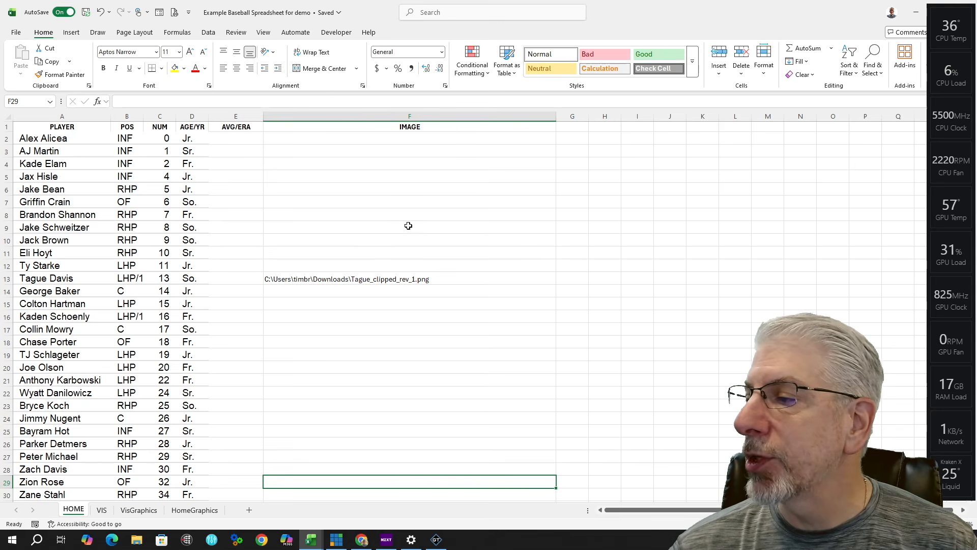
{"action": "left_click", "coordinate": [25, 127]}
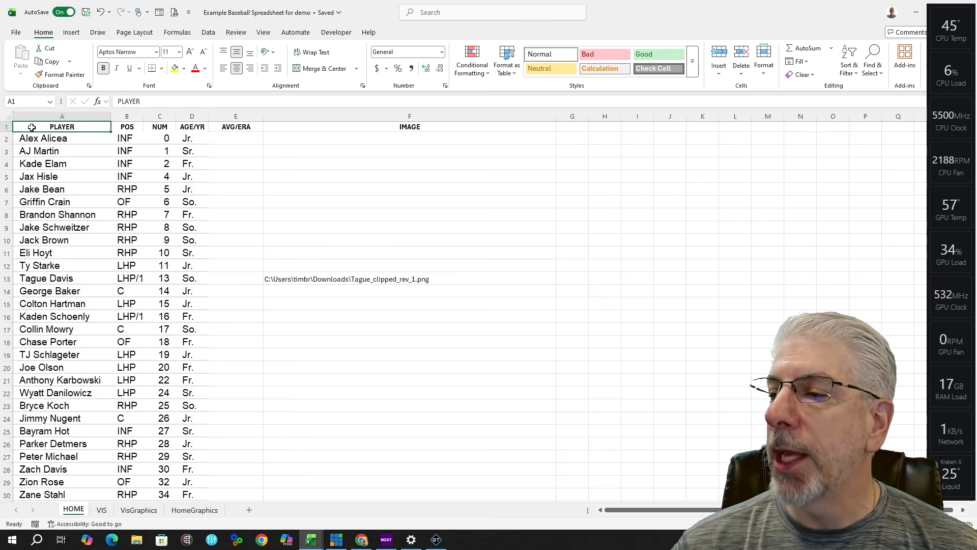
{"action": "left_click", "coordinate": [545, 127], "text": "shift"}
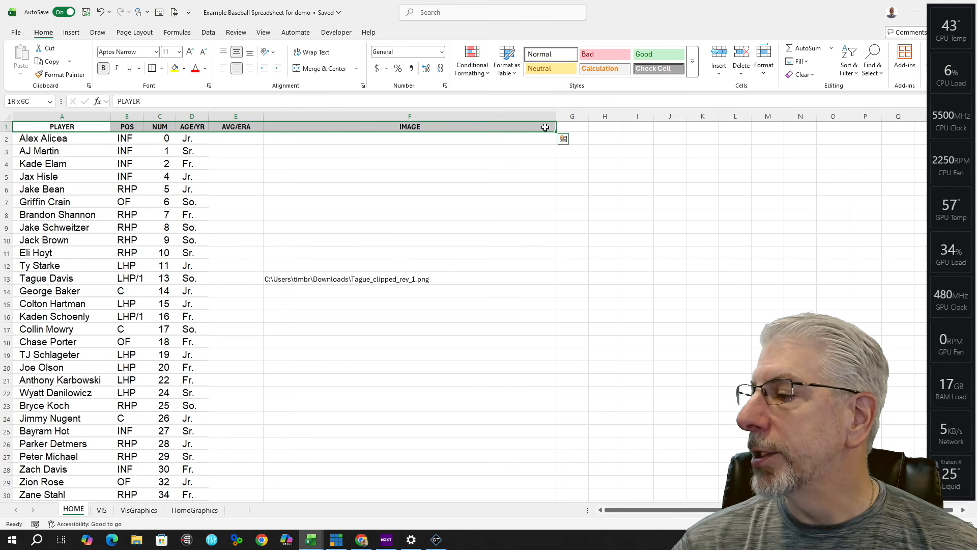
{"action": "right_click", "coordinate": [545, 127]}
{"action": "left_click", "coordinate": [570, 162]}
Step: Paste the headers into A1 of the VIS sheet and widen columns A and IMAGE
{"action": "left_click", "coordinate": [102, 510]}
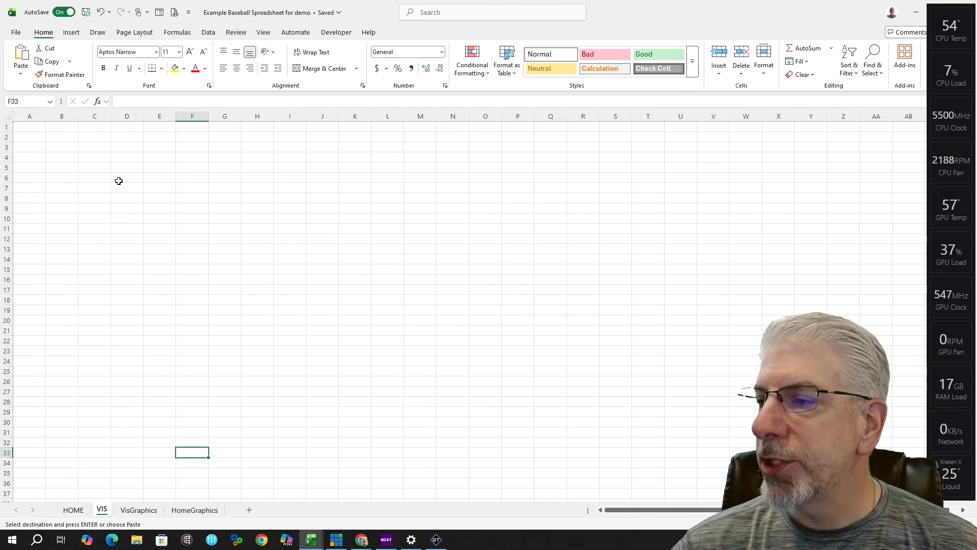
{"action": "left_click", "coordinate": [29, 127]}
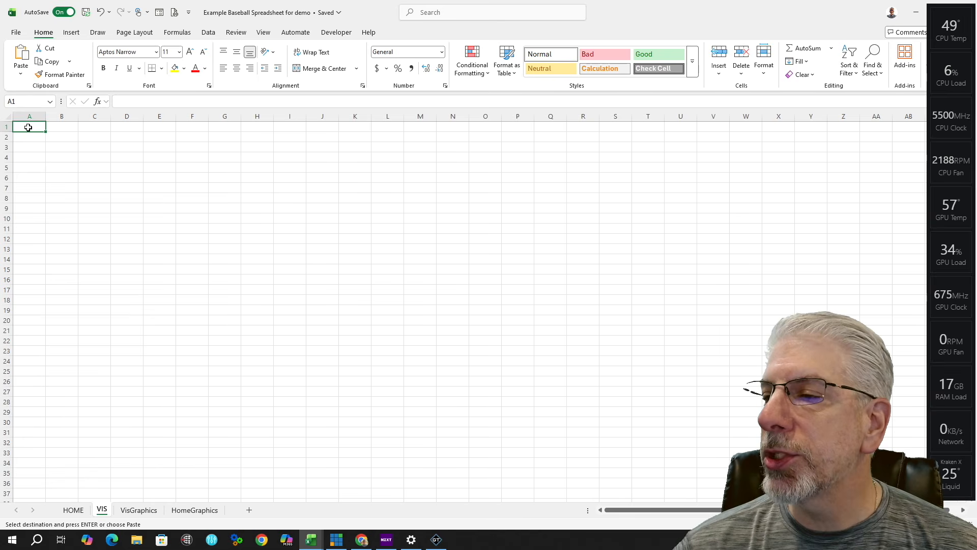
{"action": "right_click", "coordinate": [29, 128]}
{"action": "left_click", "coordinate": [55, 196]}
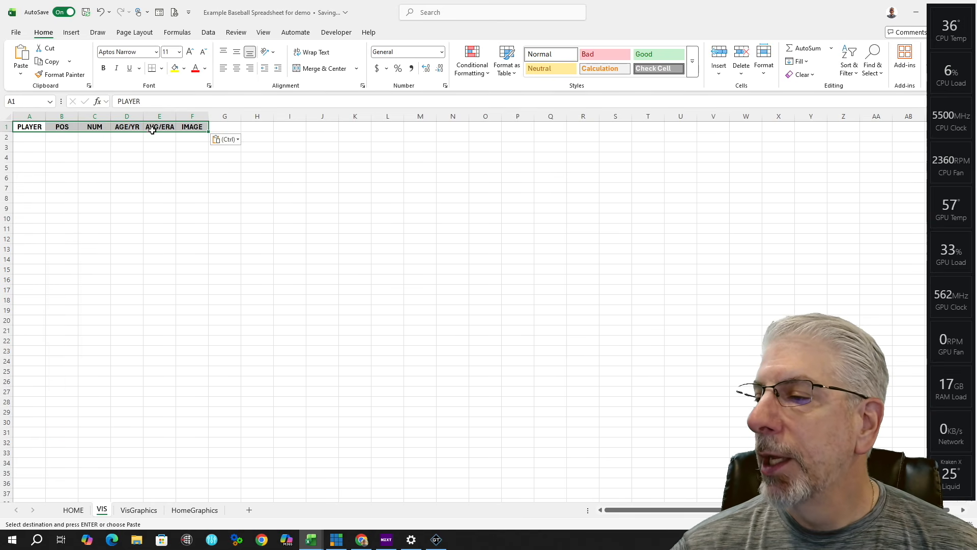
{"action": "left_click_drag", "start_coordinate": [44, 116], "coordinate": [109, 116]}
{"action": "left_click_drag", "start_coordinate": [273, 116], "coordinate": [467, 116]}
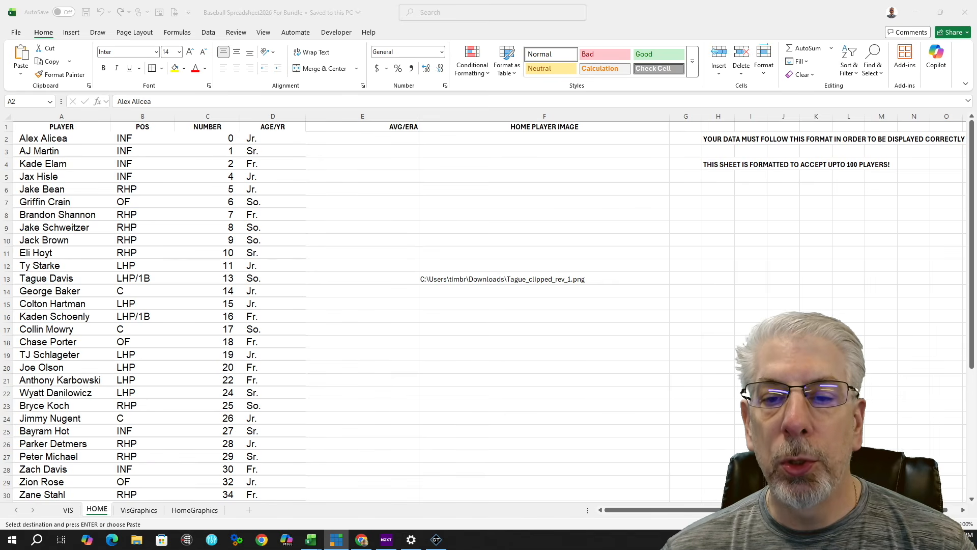
{"action": "key", "text": "ctrl+a"}
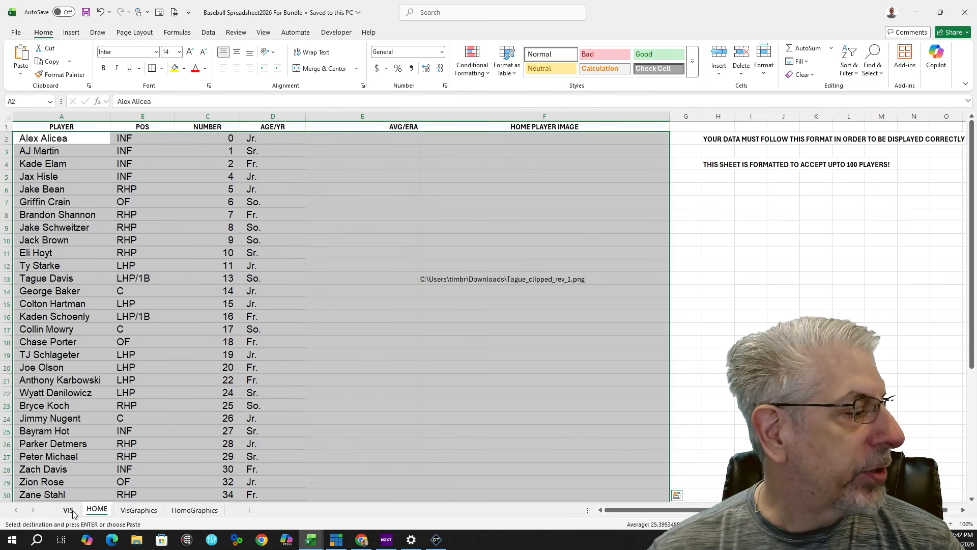
{"action": "left_click", "coordinate": [71, 512]}
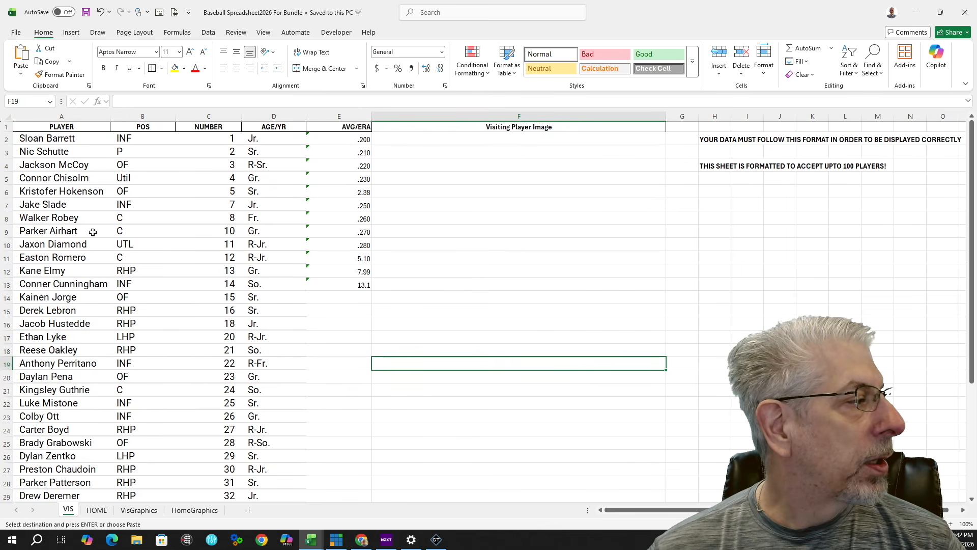
{"action": "left_click", "coordinate": [62, 137]}
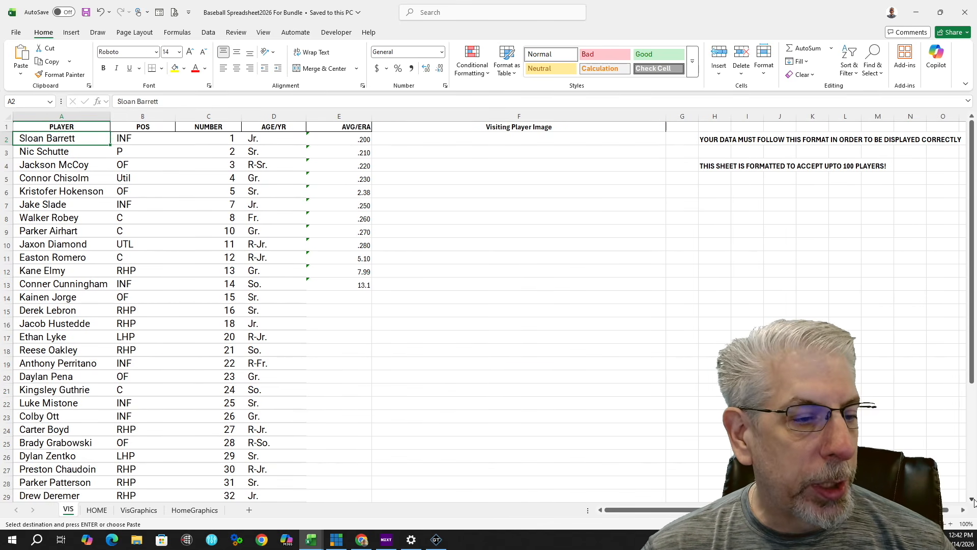
{"action": "scroll", "coordinate": [972, 502], "scroll_direction": "down", "scroll_amount": 7}
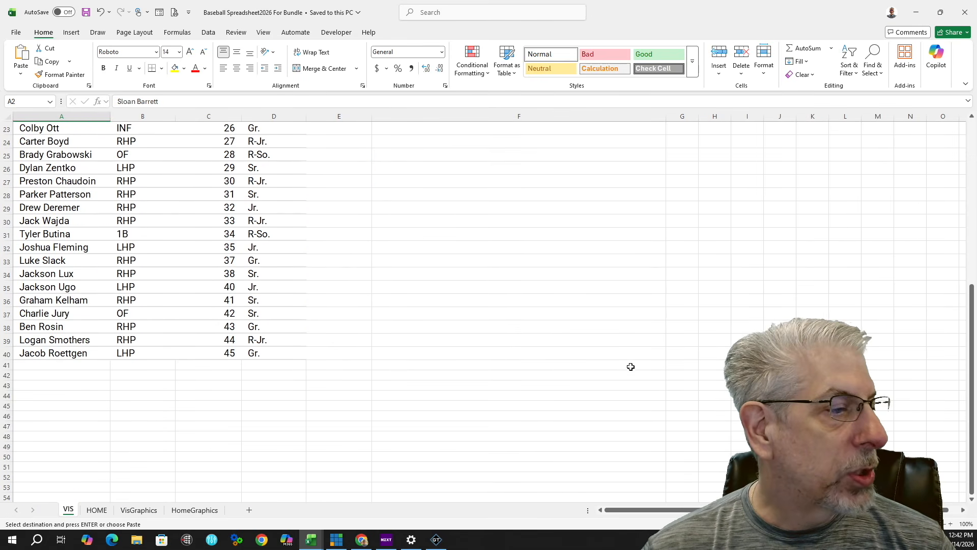
{"action": "left_click", "coordinate": [642, 357], "text": "shift"}
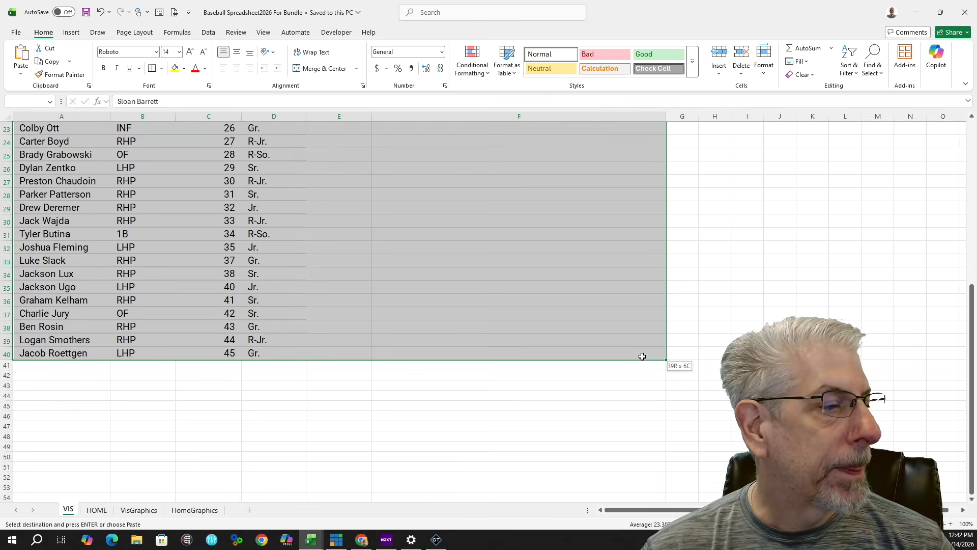
{"action": "right_click", "coordinate": [642, 356]}
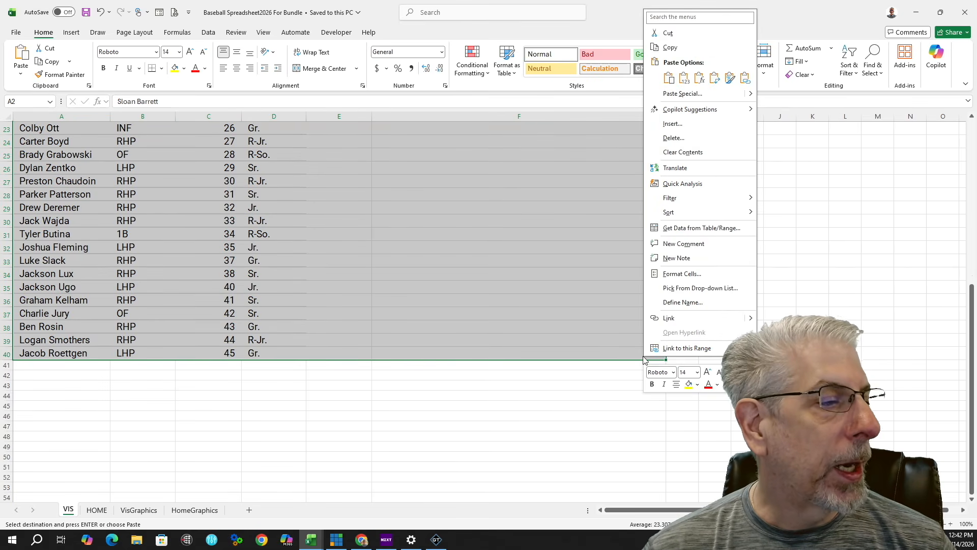
{"action": "left_click", "coordinate": [670, 47]}
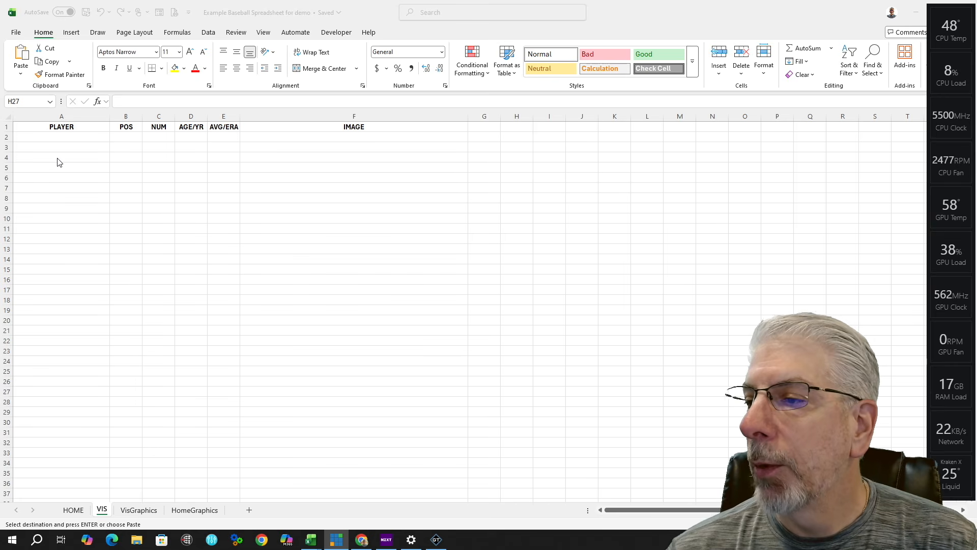
Step: Paste the visiting roster into the demo VIS sheet starting at A2
{"action": "left_click", "coordinate": [57, 135]}
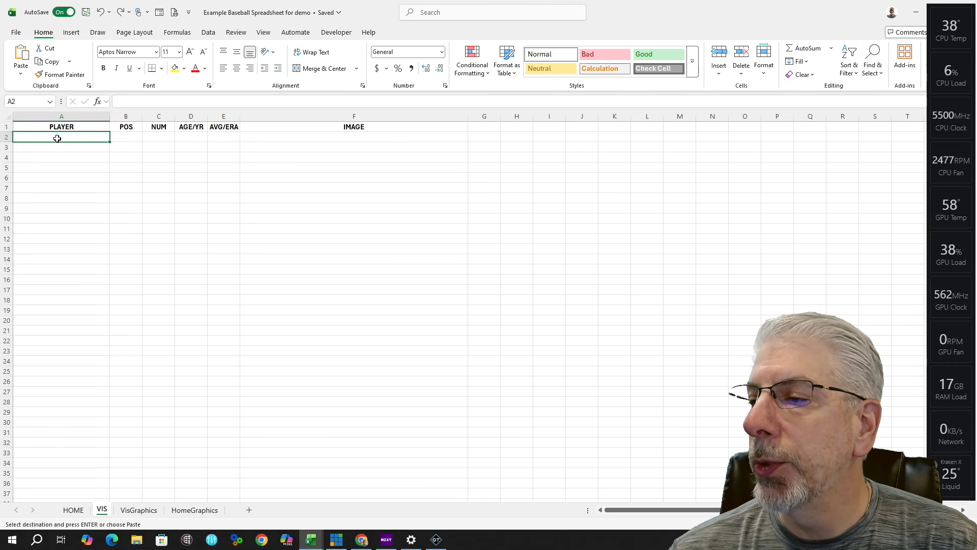
{"action": "right_click", "coordinate": [74, 135]}
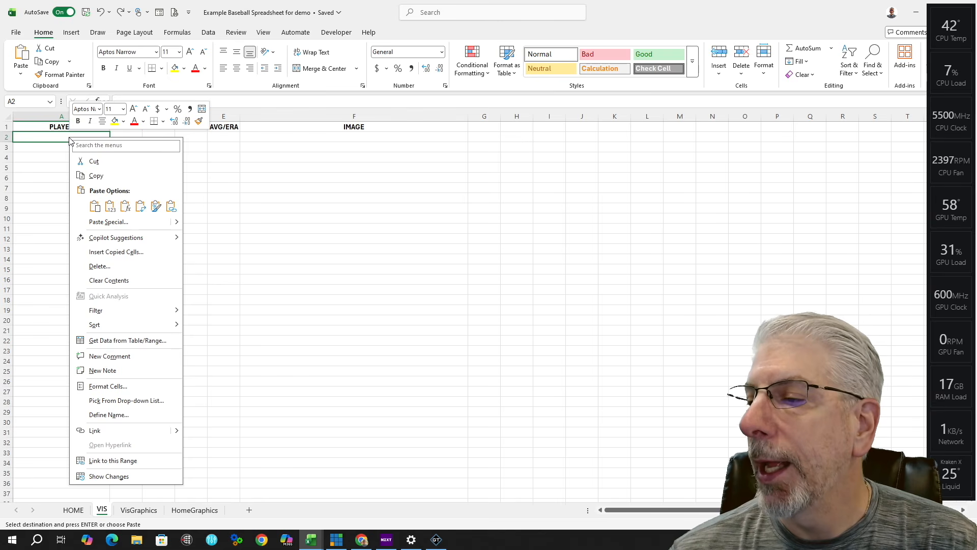
{"action": "left_click", "coordinate": [90, 202]}
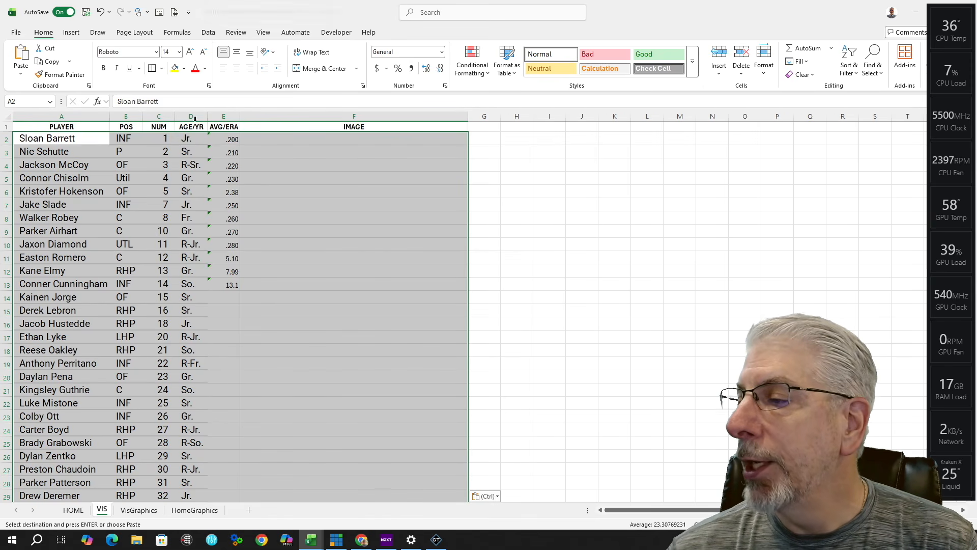
{"action": "scroll", "coordinate": [591, 395], "scroll_direction": "down", "scroll_amount": 1}
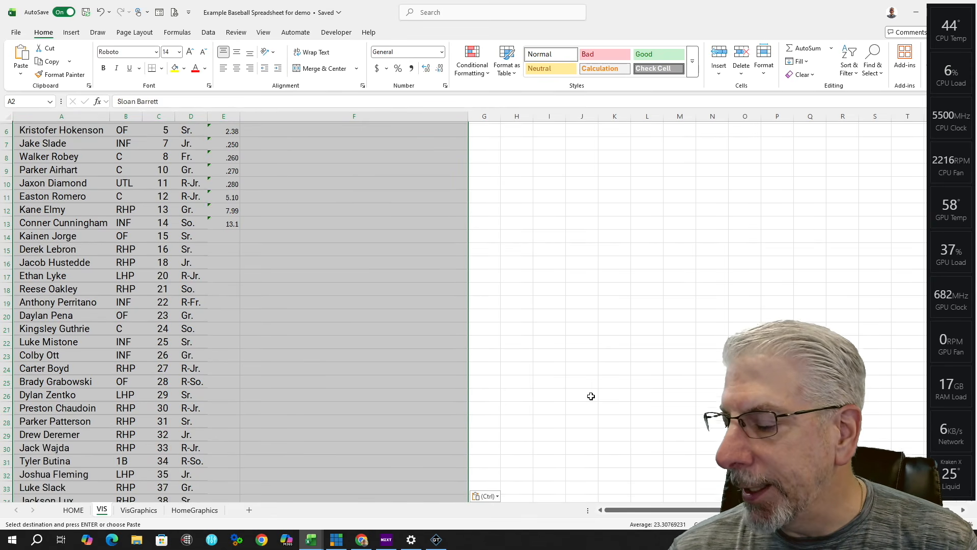
{"action": "scroll", "coordinate": [591, 395], "scroll_direction": "up", "scroll_amount": 1}
Step: Compare the PLAYER header rows on the HOME and VIS sheets
{"action": "left_click", "coordinate": [74, 510]}
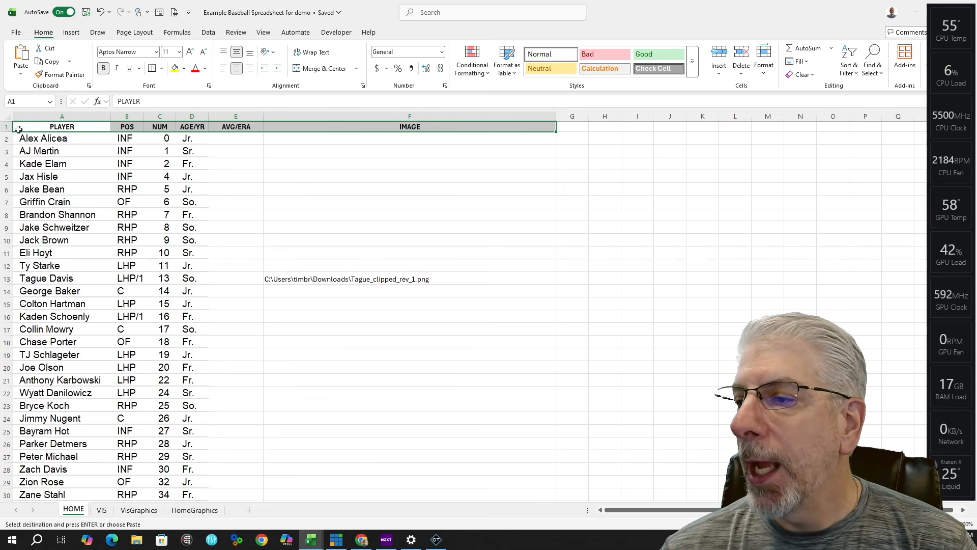
{"action": "left_click", "coordinate": [42, 126]}
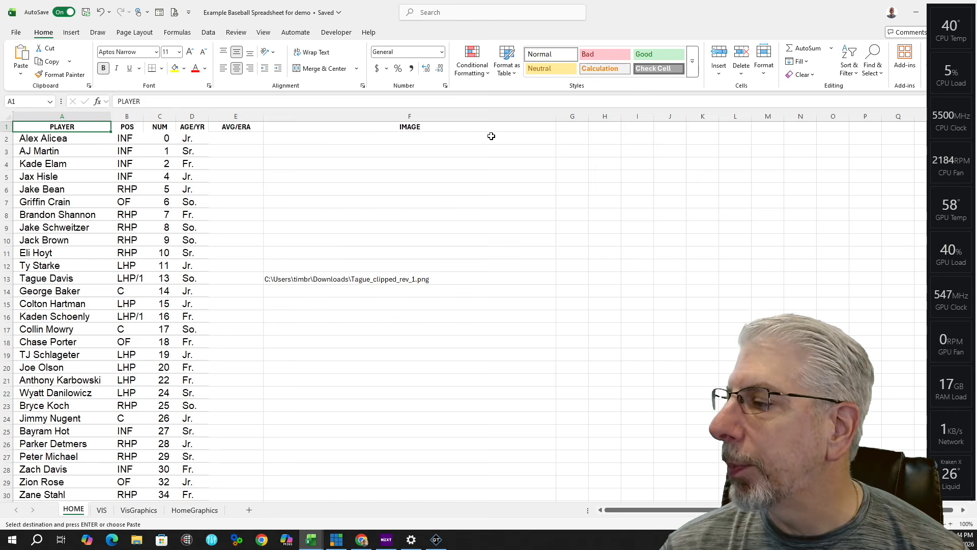
{"action": "key", "text": "ctrl+v"}
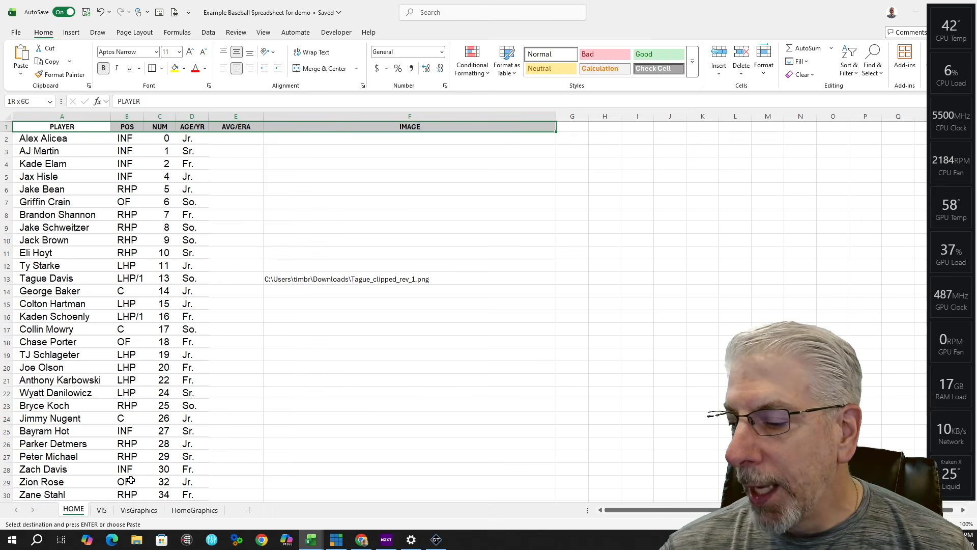
{"action": "left_click", "coordinate": [102, 511]}
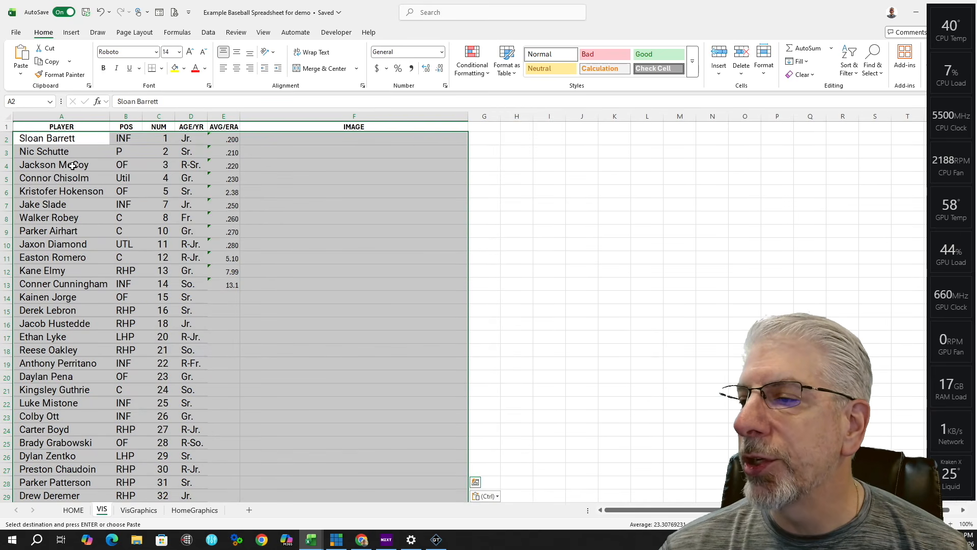
{"action": "left_click", "coordinate": [33, 128]}
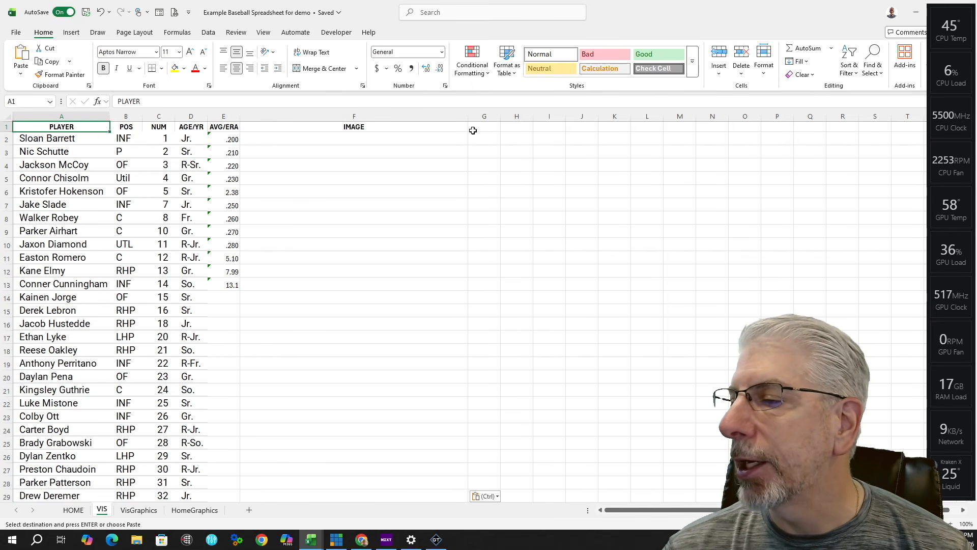
{"action": "left_click", "coordinate": [73, 510]}
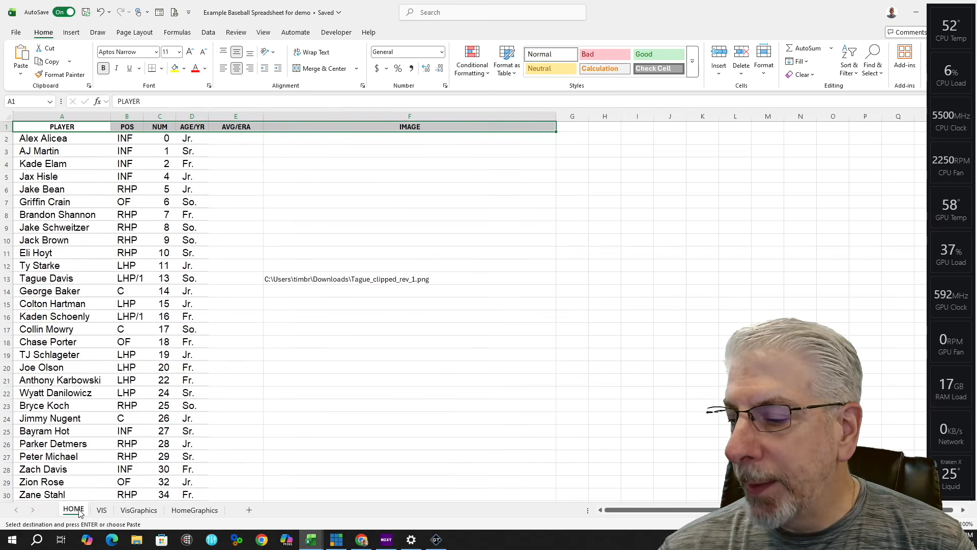
{"action": "left_click", "coordinate": [102, 510]}
{"action": "left_click", "coordinate": [81, 510]}
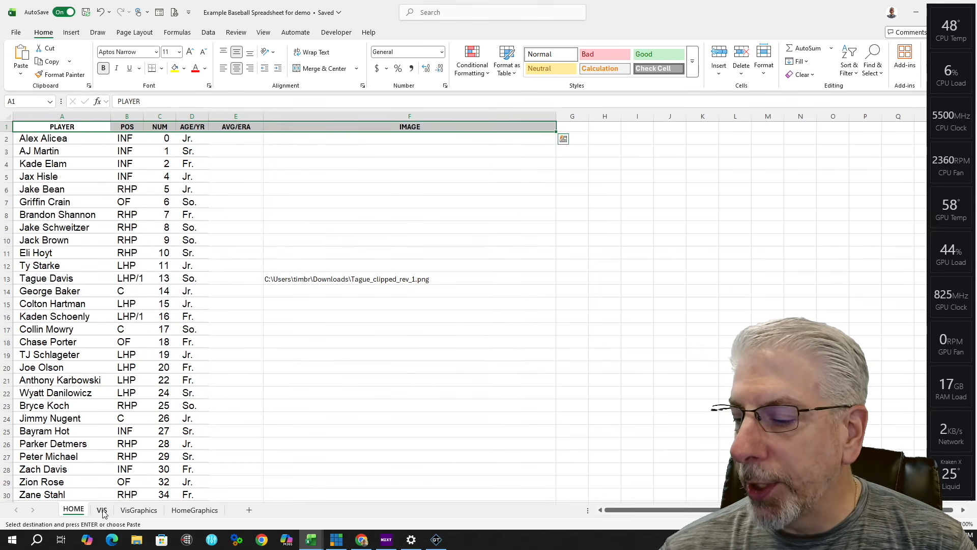
{"action": "left_click", "coordinate": [101, 510]}
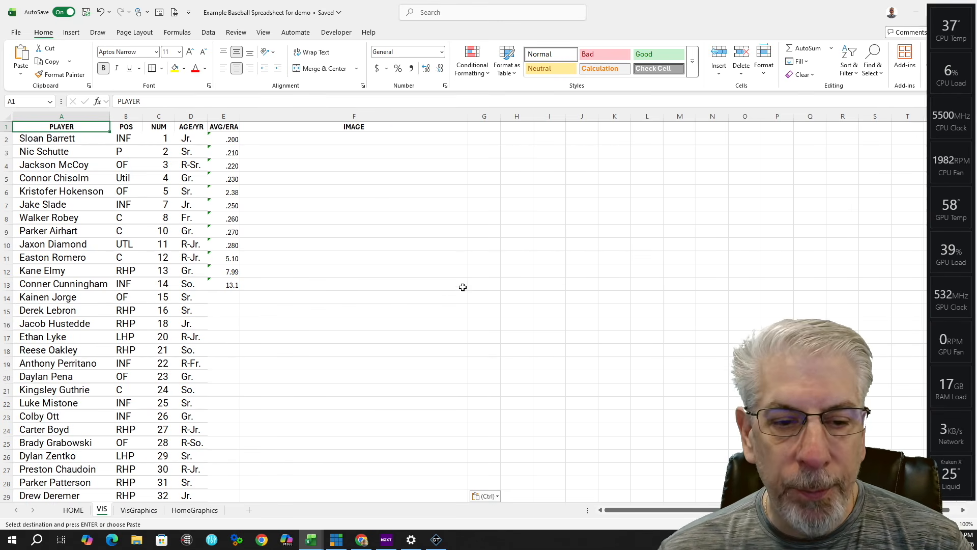
{"action": "scroll", "coordinate": [382, 321], "scroll_direction": "down", "scroll_amount": 2}
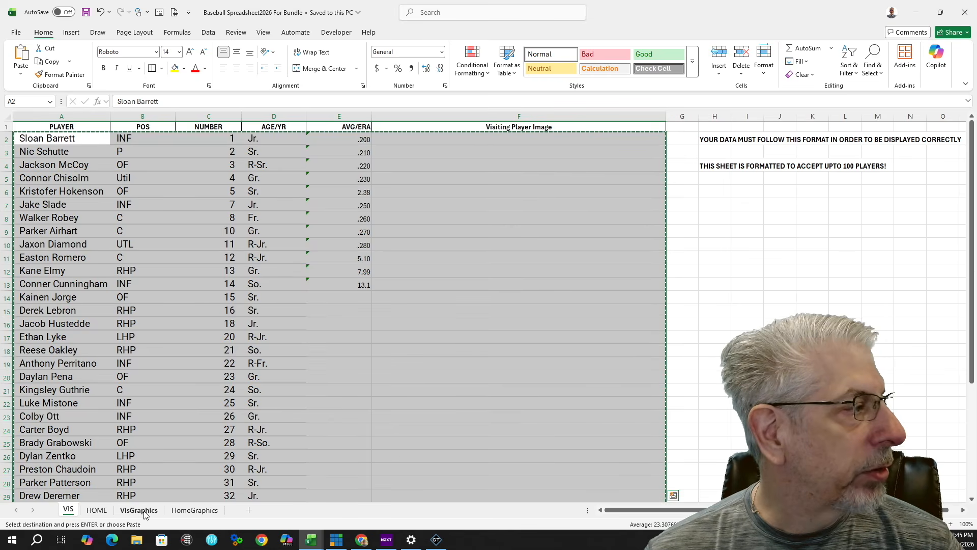
Step: Copy the bundle's VisGraphics header row, VISITING STARTING LINEUP through Visitor Player Images
{"action": "left_click", "coordinate": [144, 512]}
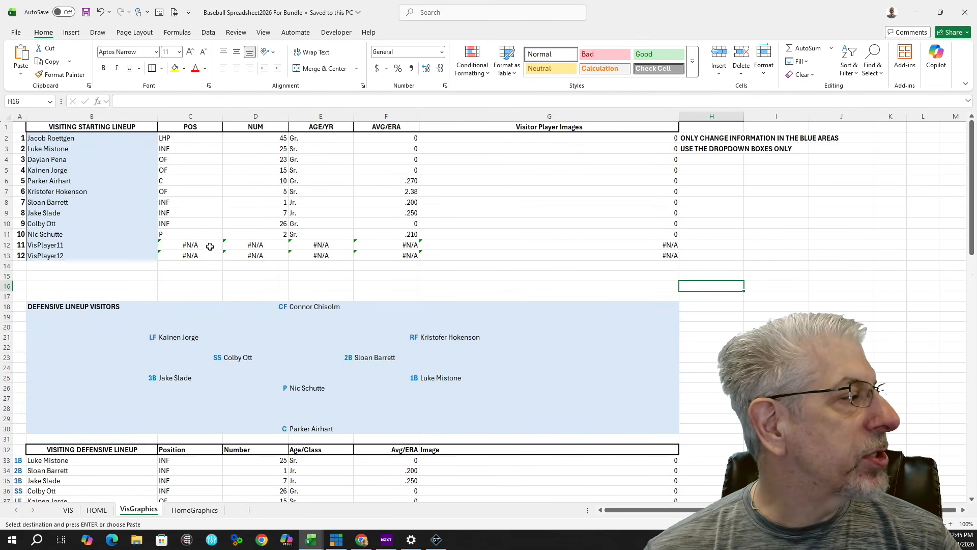
{"action": "left_click", "coordinate": [36, 127]}
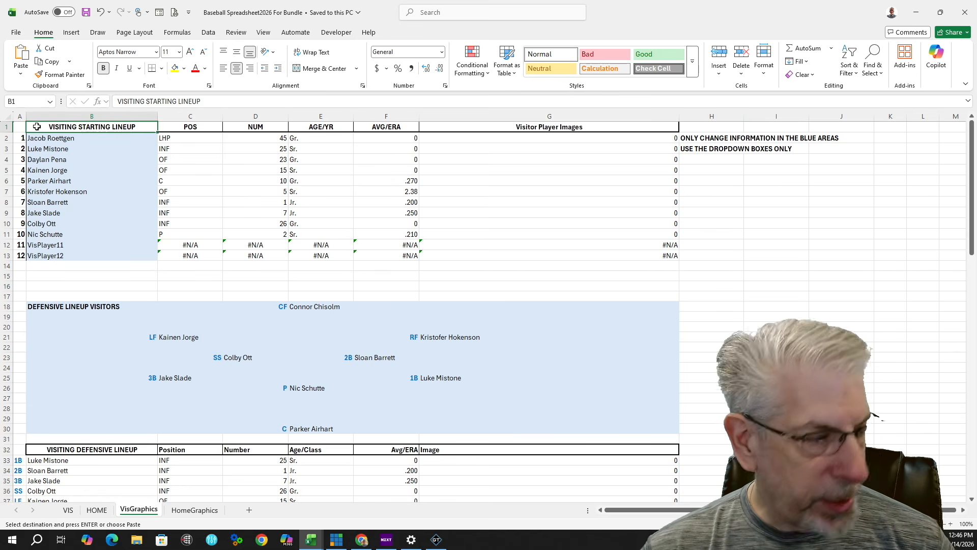
{"action": "right_click", "coordinate": [629, 126]}
{"action": "left_click", "coordinate": [661, 149]}
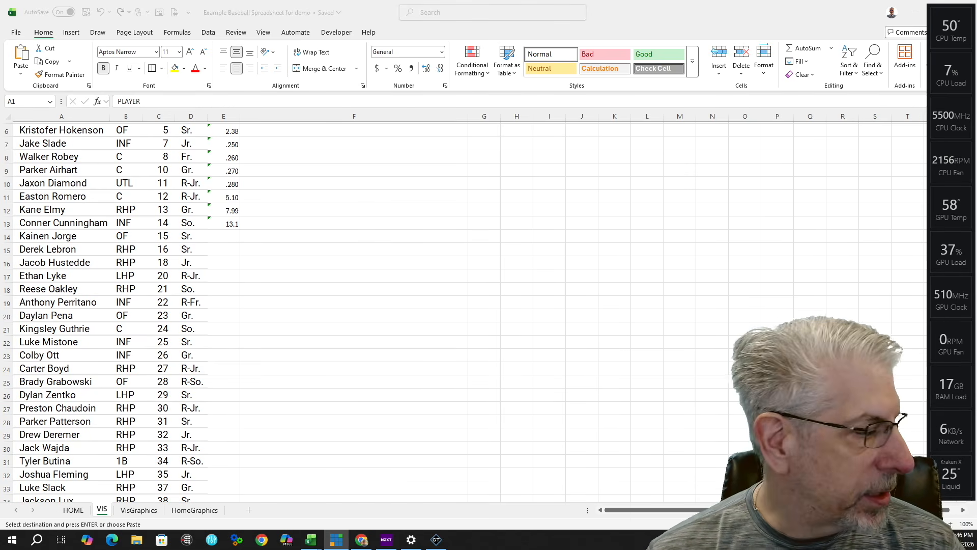
Step: Paste the lineup header row into VisGraphics A1 and widen columns A and F
{"action": "left_click", "coordinate": [138, 509]}
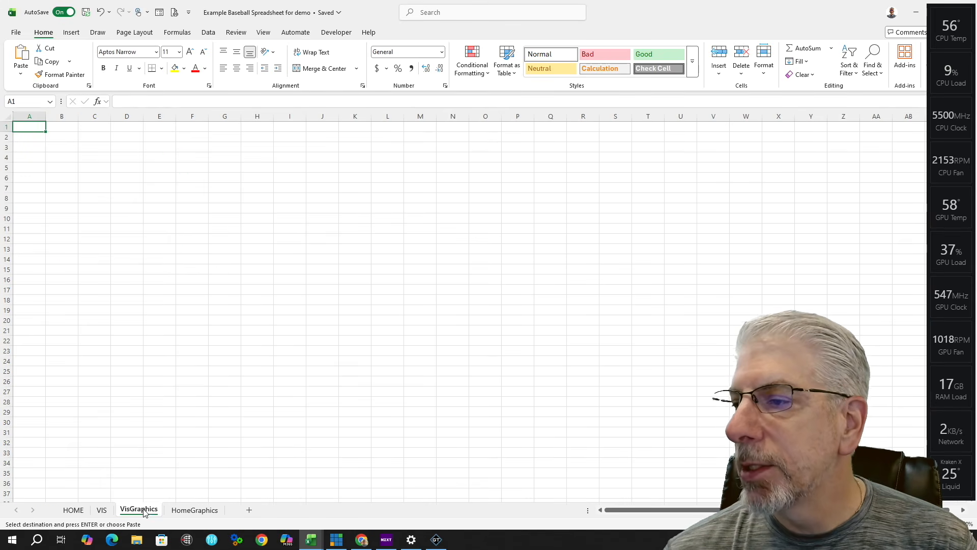
{"action": "right_click", "coordinate": [34, 132]}
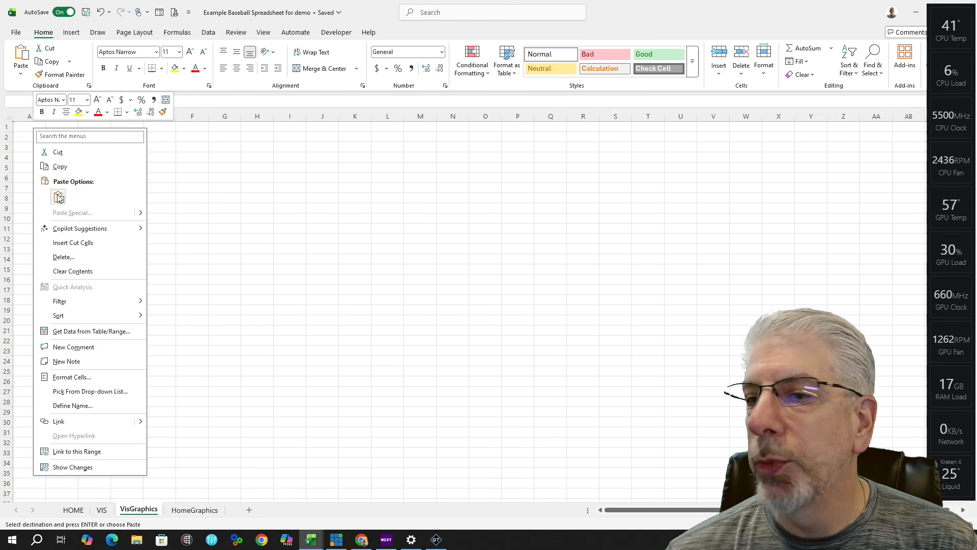
{"action": "left_click", "coordinate": [59, 198]}
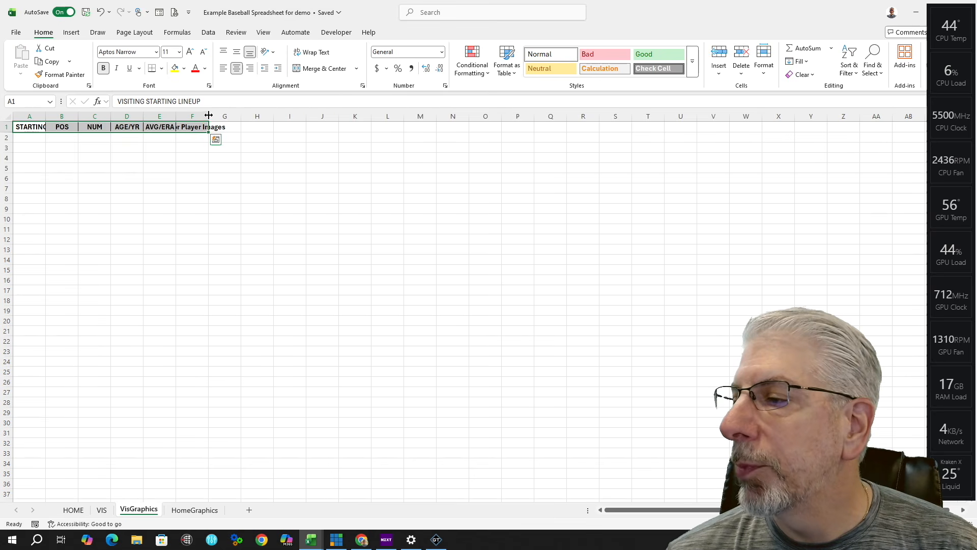
{"action": "left_click_drag", "start_coordinate": [46, 117], "coordinate": [174, 121]}
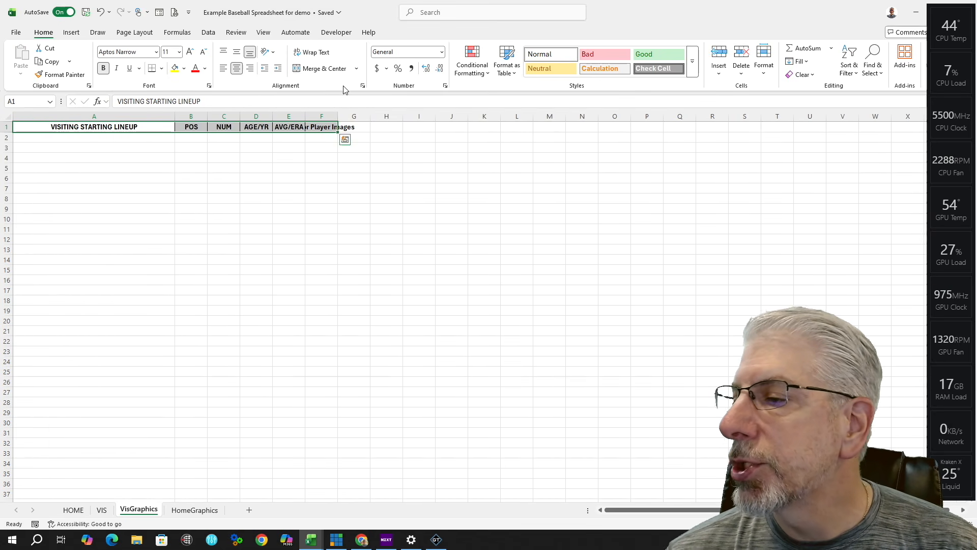
{"action": "left_click_drag", "start_coordinate": [338, 117], "coordinate": [576, 116]}
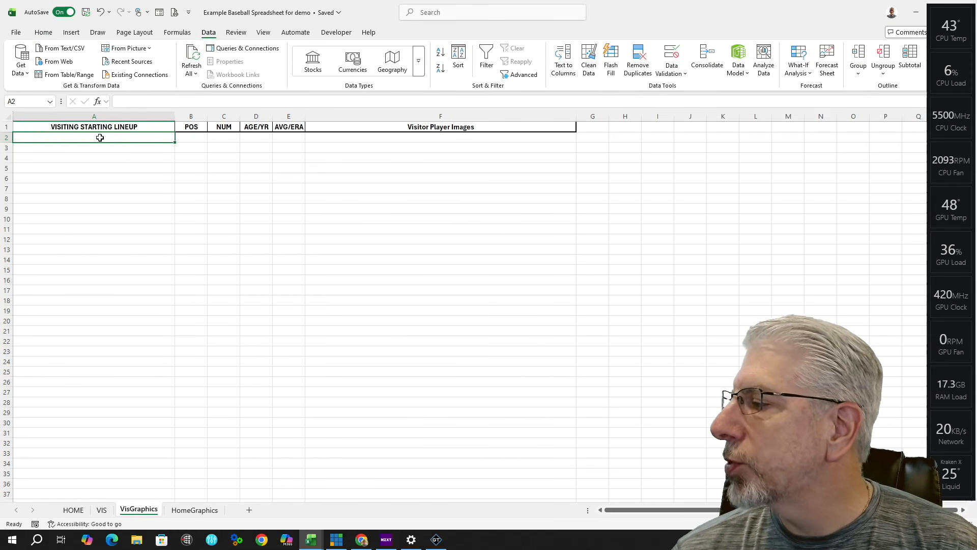
Step: Give VisGraphics A2 a List validation with source =HOME!$A$2:$A$44
{"action": "left_click", "coordinate": [670, 68]}
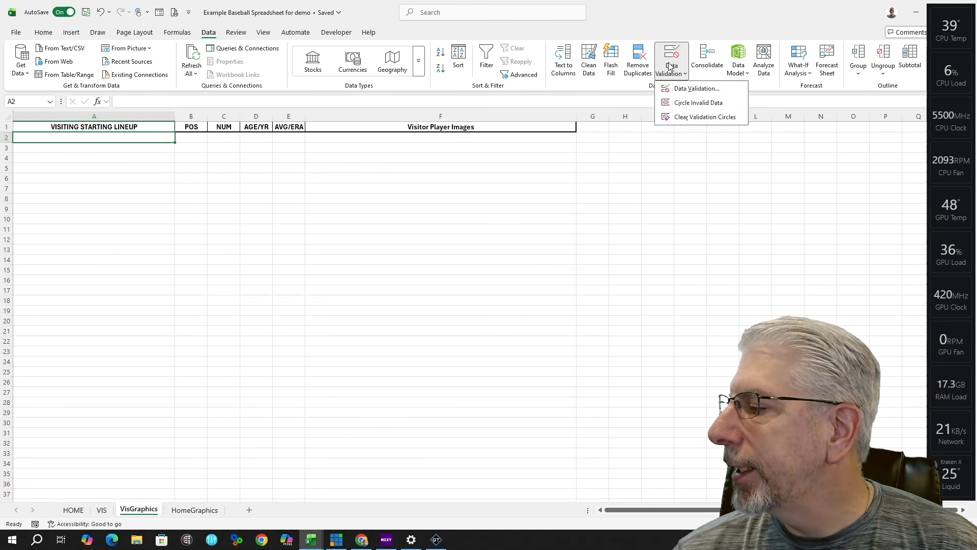
{"action": "left_click", "coordinate": [701, 91]}
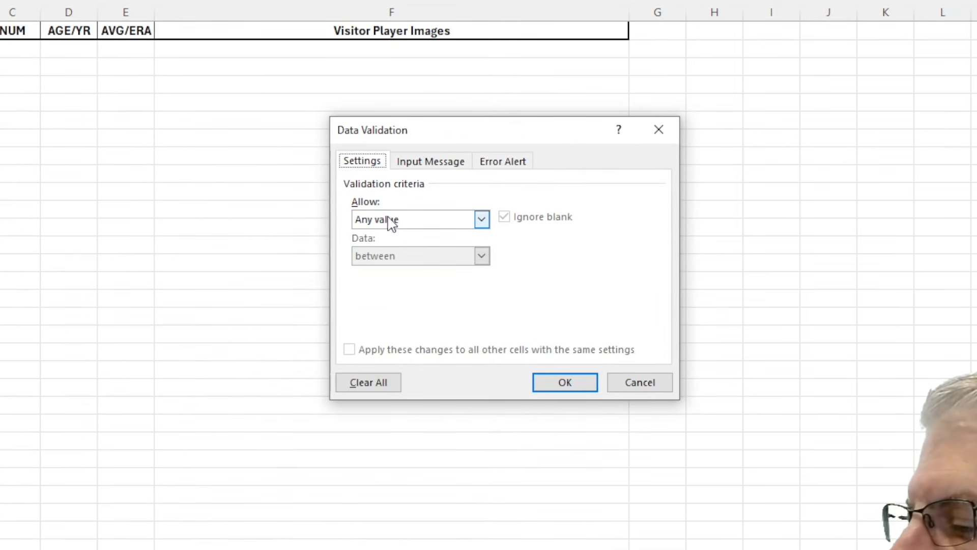
{"action": "left_click", "coordinate": [482, 220]}
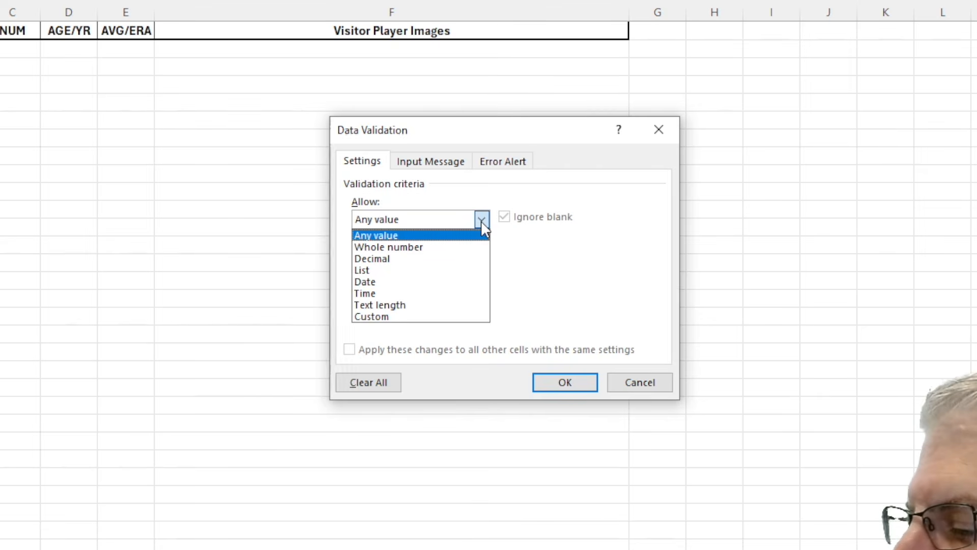
{"action": "left_click", "coordinate": [389, 273]}
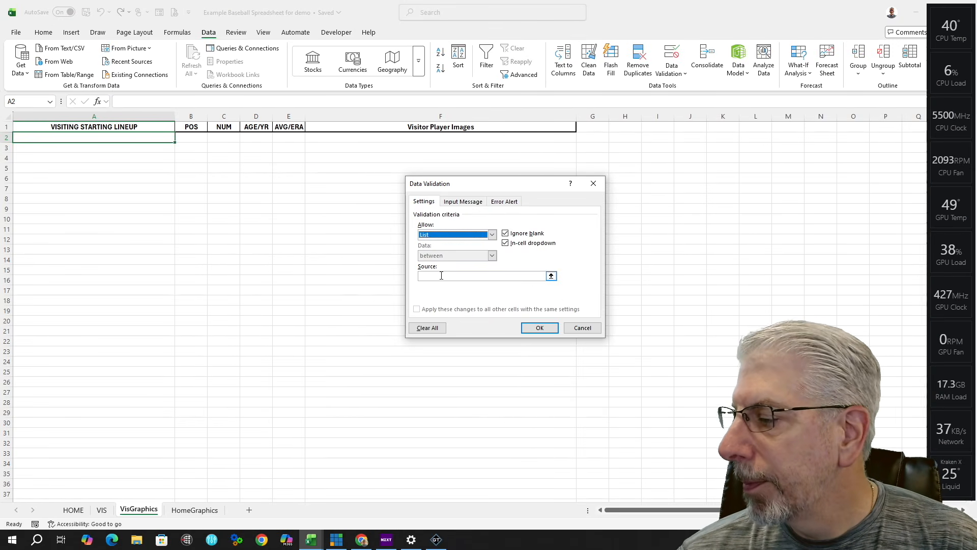
{"action": "left_click", "coordinate": [441, 276]}
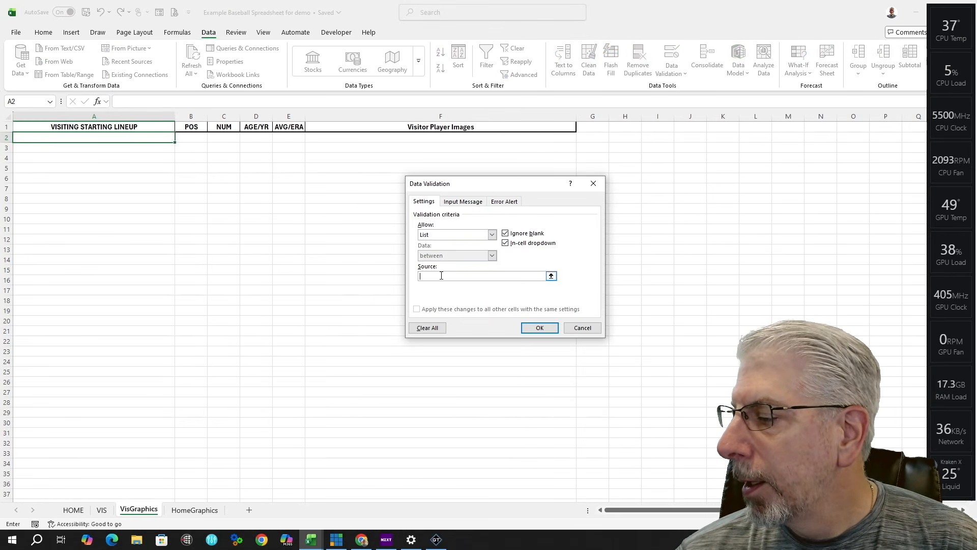
{"action": "left_click", "coordinate": [73, 510]}
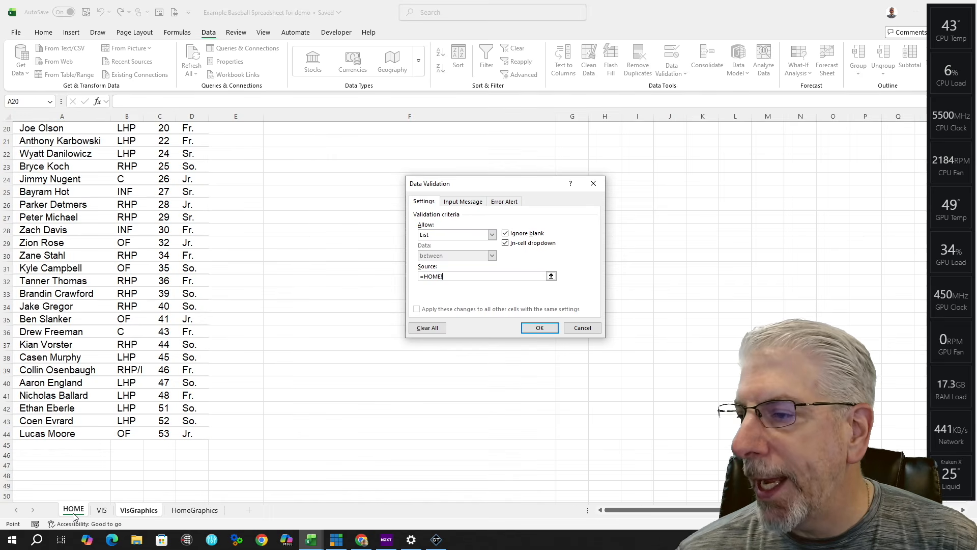
{"action": "left_click", "coordinate": [90, 139]}
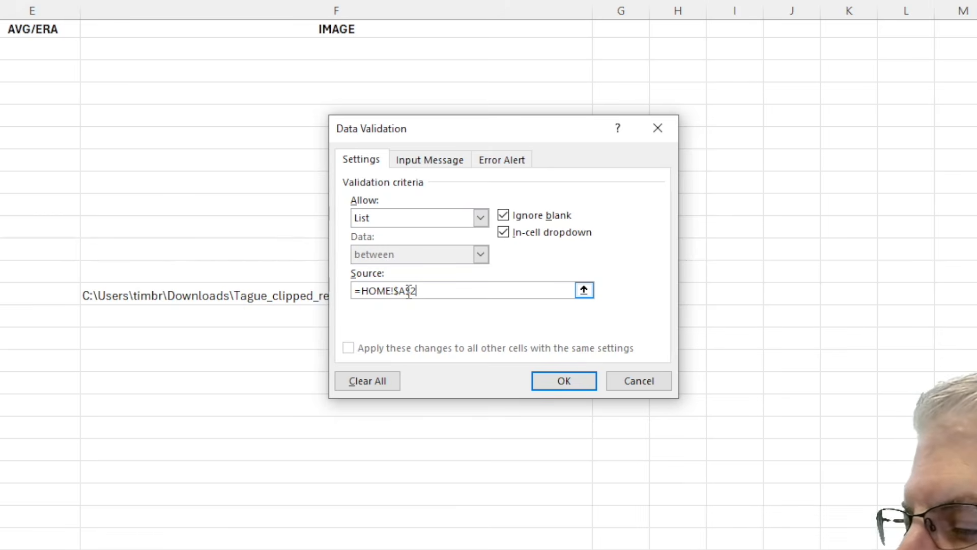
{"action": "scroll", "coordinate": [203, 306], "scroll_direction": "down", "scroll_amount": 5}
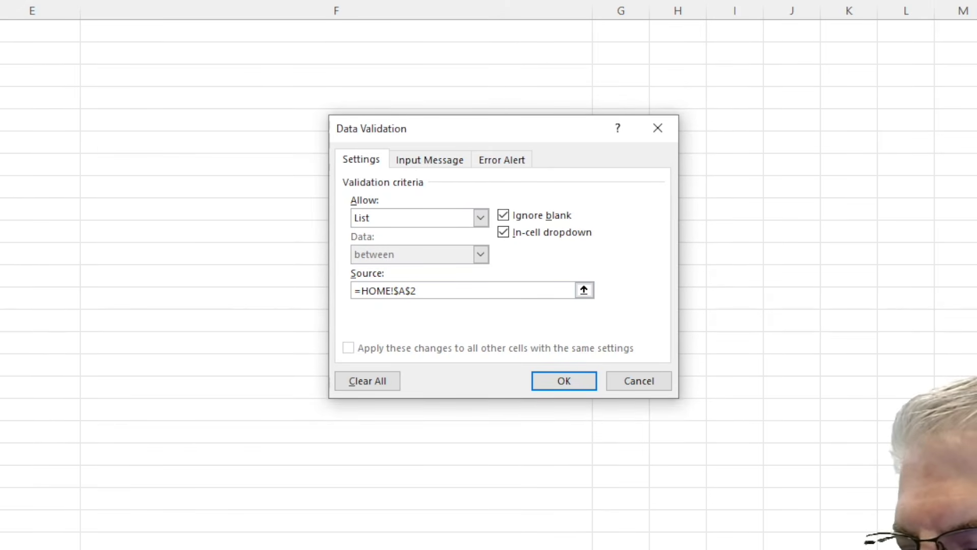
{"action": "type", "text": ":$A$44"}
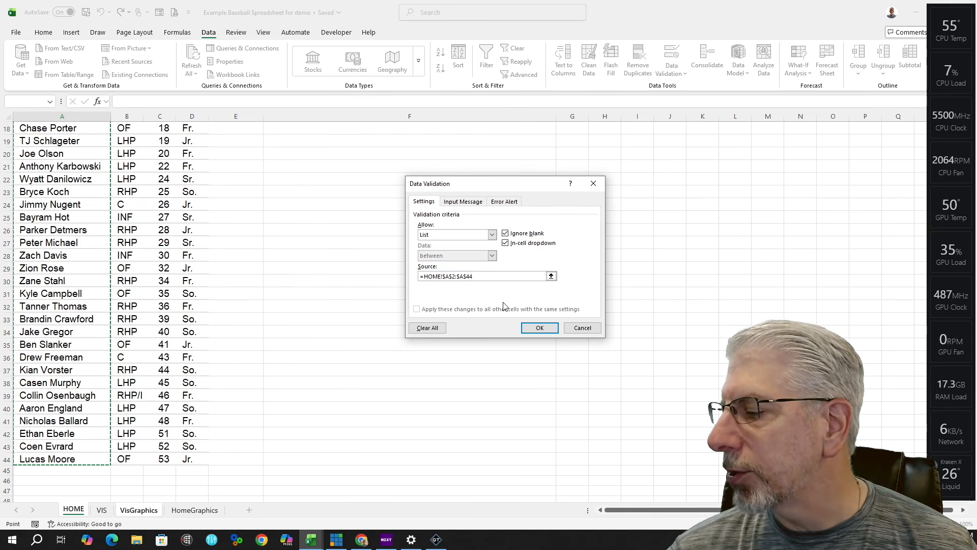
{"action": "left_click", "coordinate": [544, 330]}
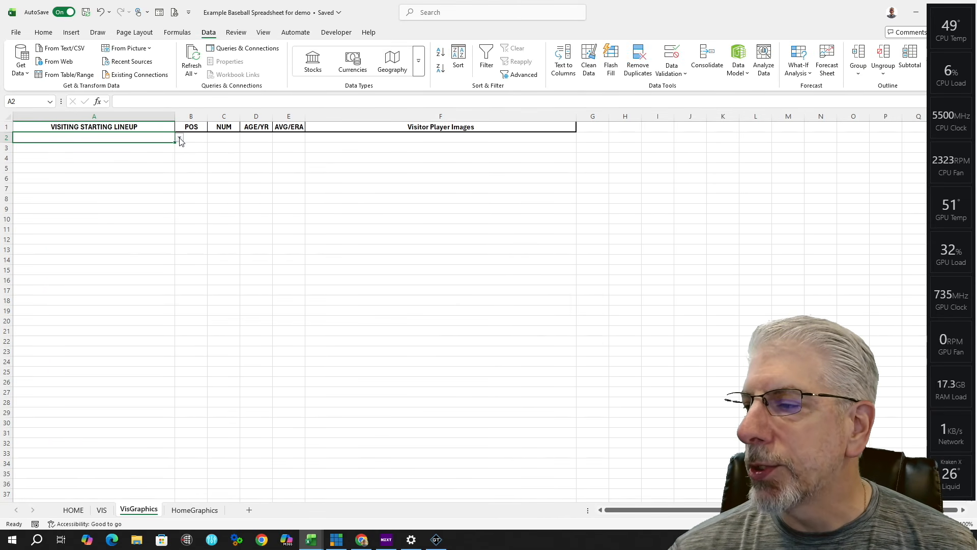
{"action": "left_click", "coordinate": [180, 139]}
{"action": "scroll", "coordinate": [117, 183], "scroll_direction": "down", "scroll_amount": 4}
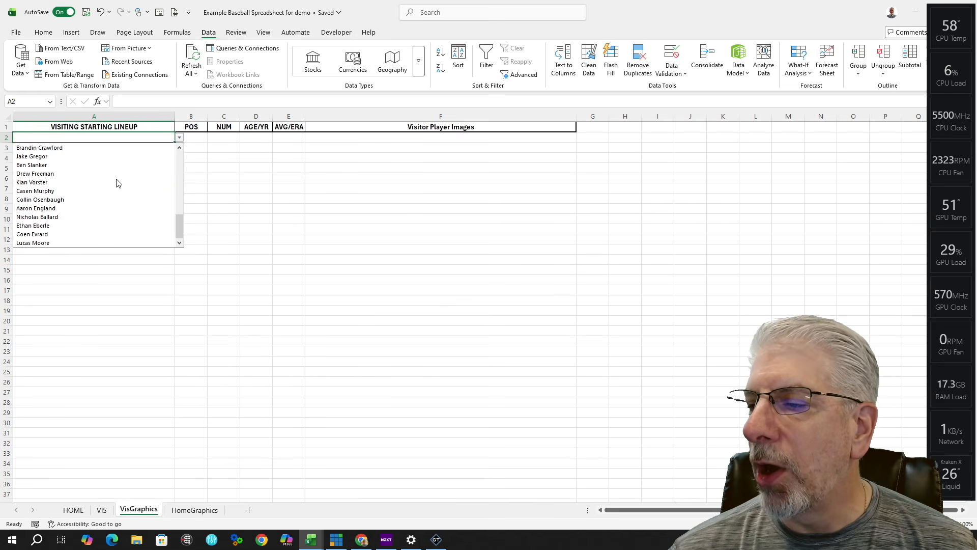
{"action": "scroll", "coordinate": [117, 182], "scroll_direction": "up", "scroll_amount": 5}
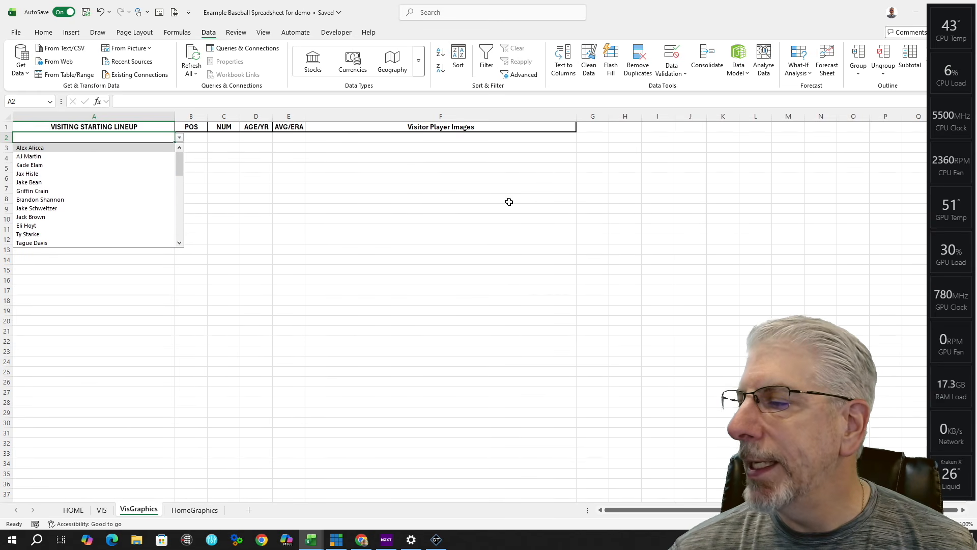
{"action": "left_click", "coordinate": [463, 201]}
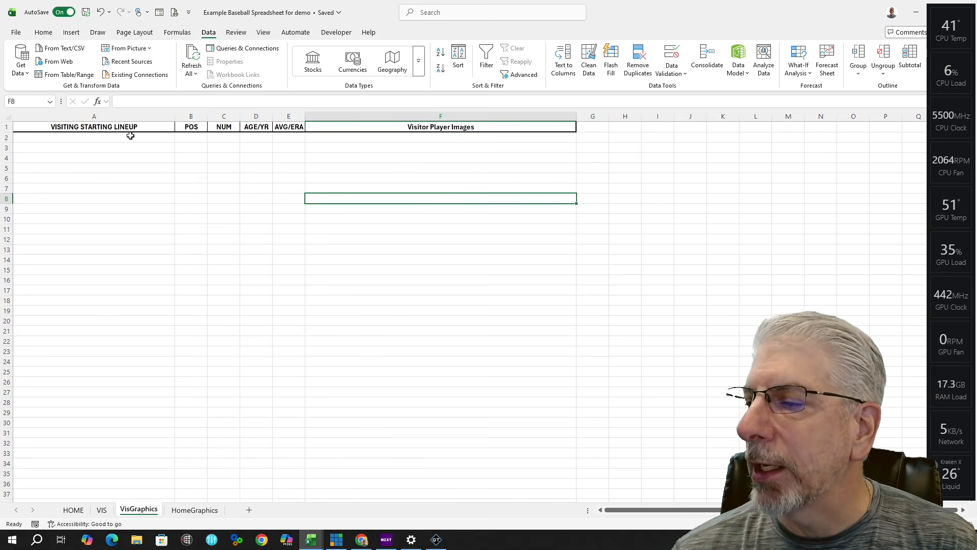
{"action": "left_click", "coordinate": [130, 137]}
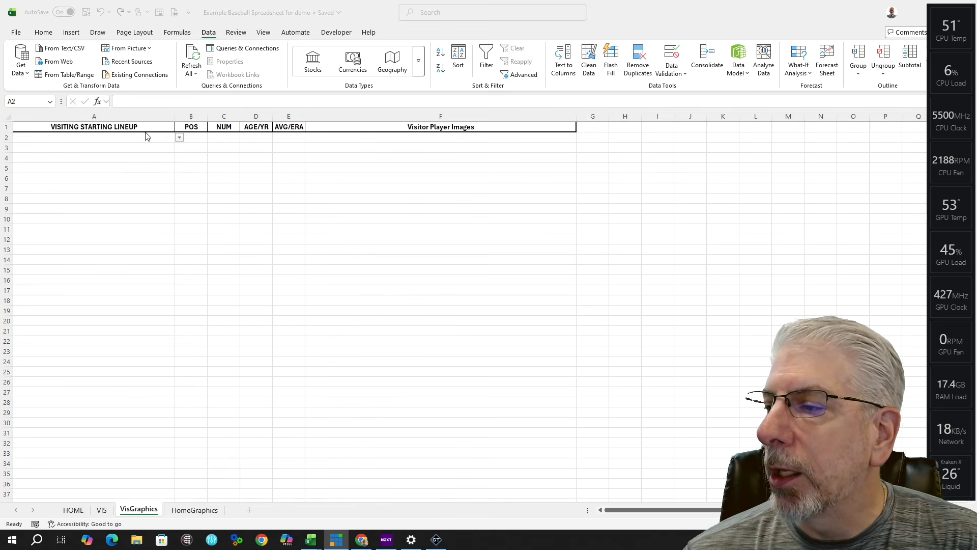
Step: Fill A2's player-name dropdown down through A10 and test the list in A3
{"action": "left_click", "coordinate": [147, 136]}
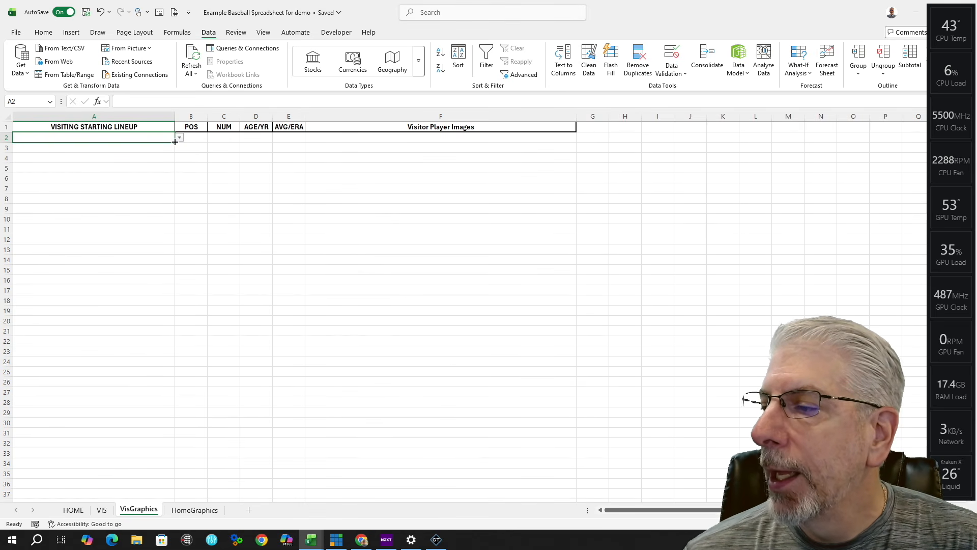
{"action": "left_click_drag", "start_coordinate": [175, 142], "coordinate": [163, 221]}
{"action": "left_click", "coordinate": [169, 148]}
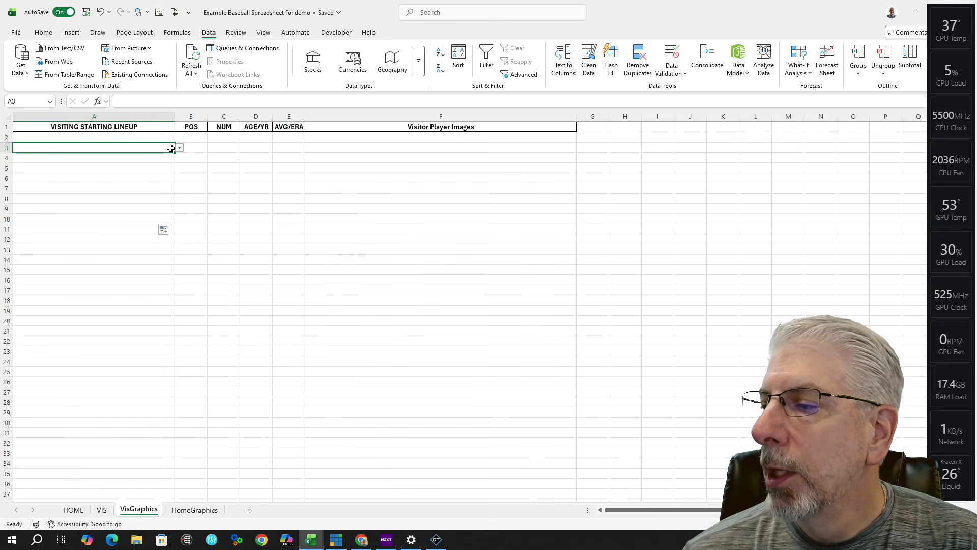
{"action": "left_click", "coordinate": [180, 148]}
{"action": "left_click", "coordinate": [142, 300]}
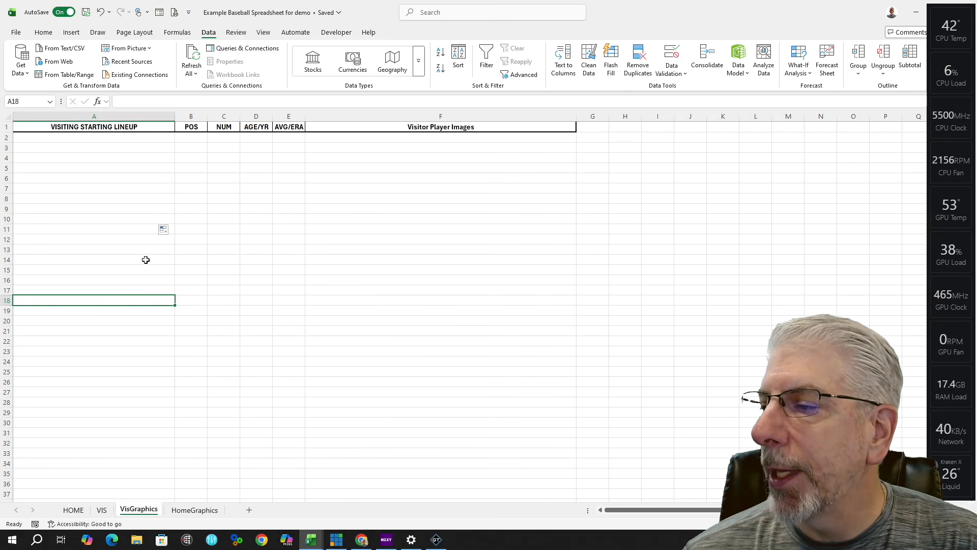
Step: Check that the player lists in A4 and A10 open, leaving both cells empty
{"action": "left_click", "coordinate": [159, 157]}
{"action": "left_click", "coordinate": [180, 158]}
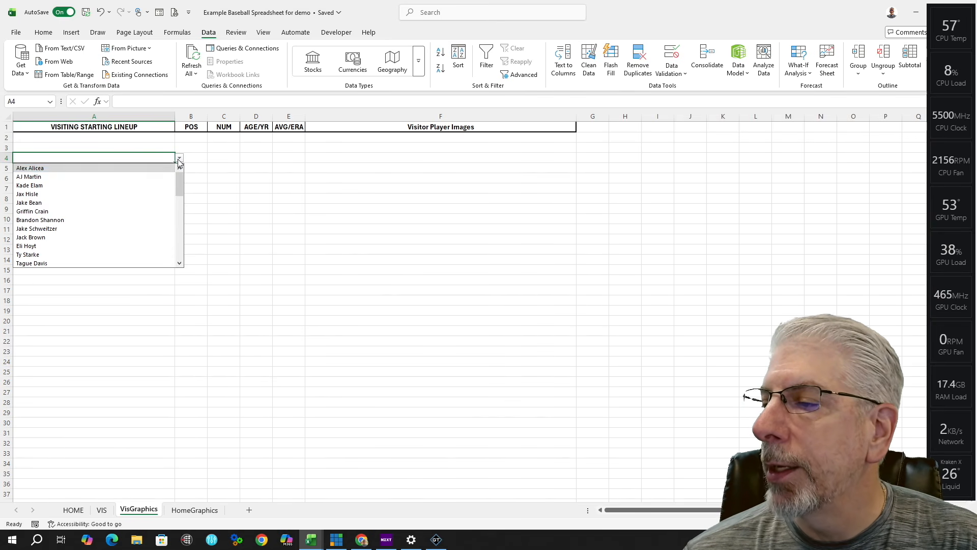
{"action": "left_click", "coordinate": [105, 302]}
{"action": "left_click", "coordinate": [124, 229]}
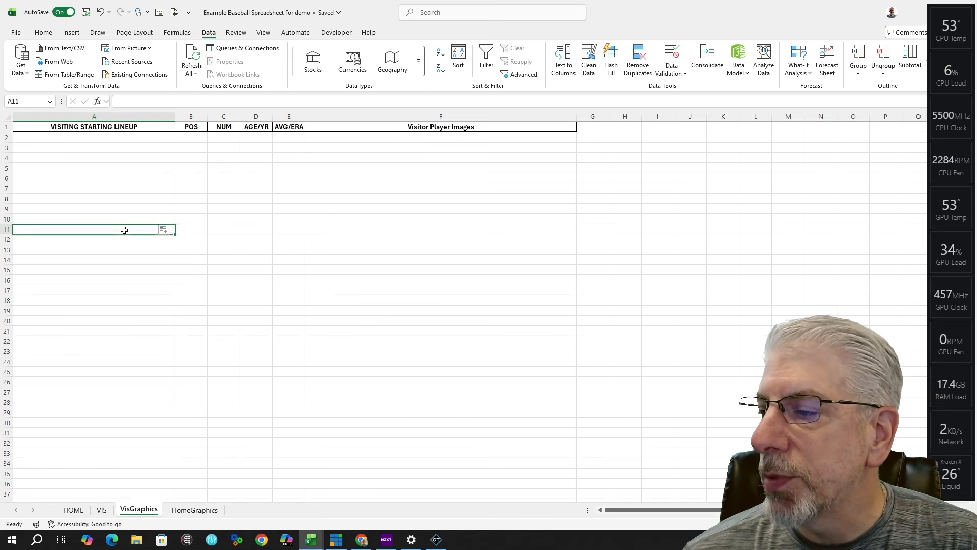
{"action": "left_click", "coordinate": [163, 229]}
{"action": "left_click", "coordinate": [121, 219]}
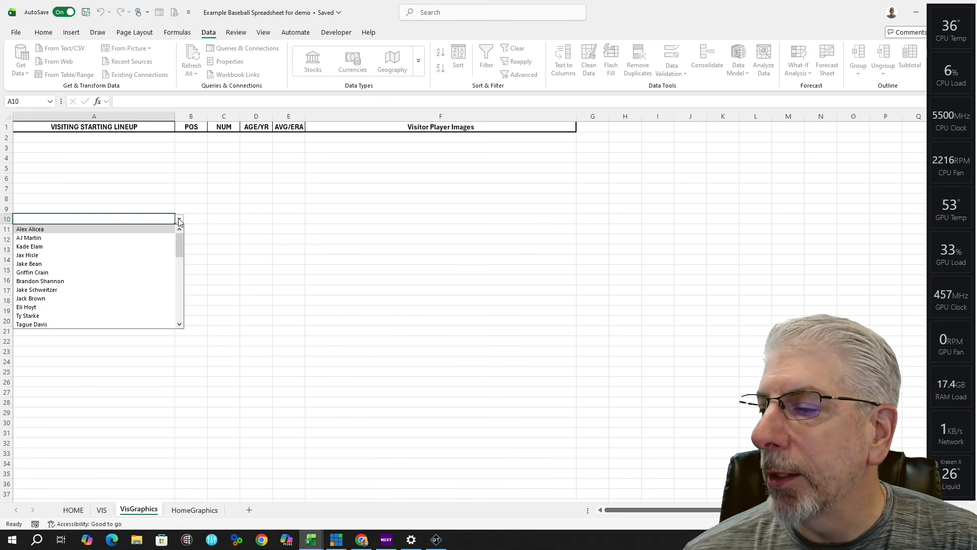
{"action": "left_click", "coordinate": [138, 220]}
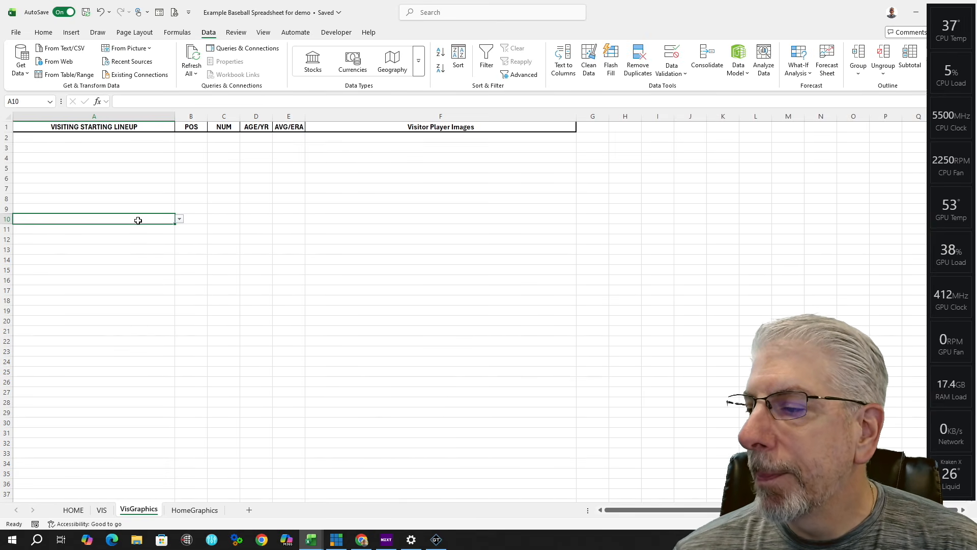
{"action": "left_click", "coordinate": [180, 219]}
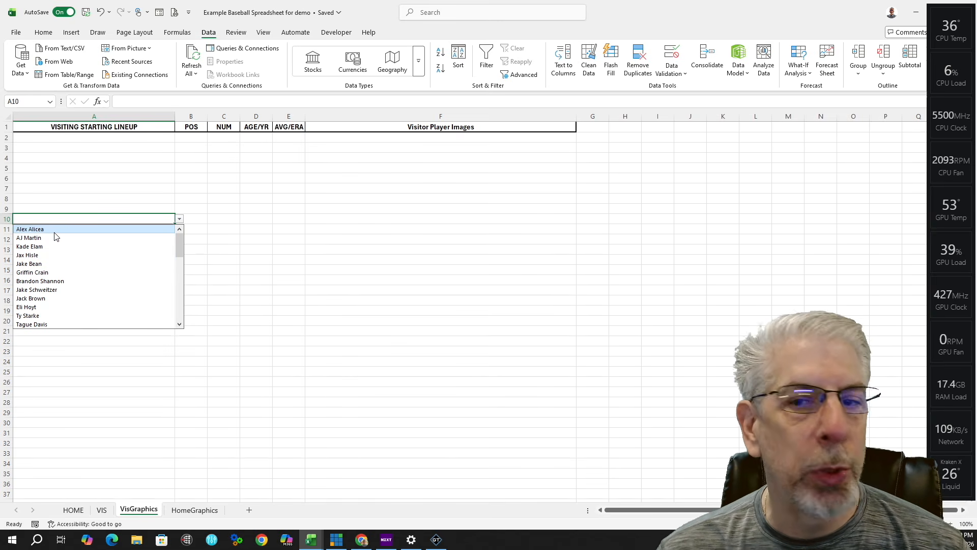
{"action": "scroll", "coordinate": [62, 244], "scroll_direction": "down", "scroll_amount": 8}
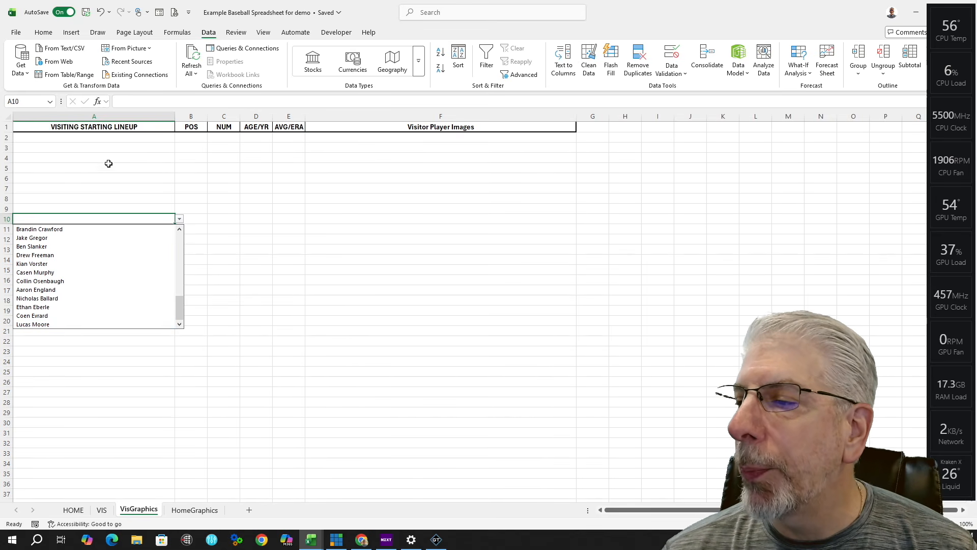
{"action": "left_click", "coordinate": [88, 139]}
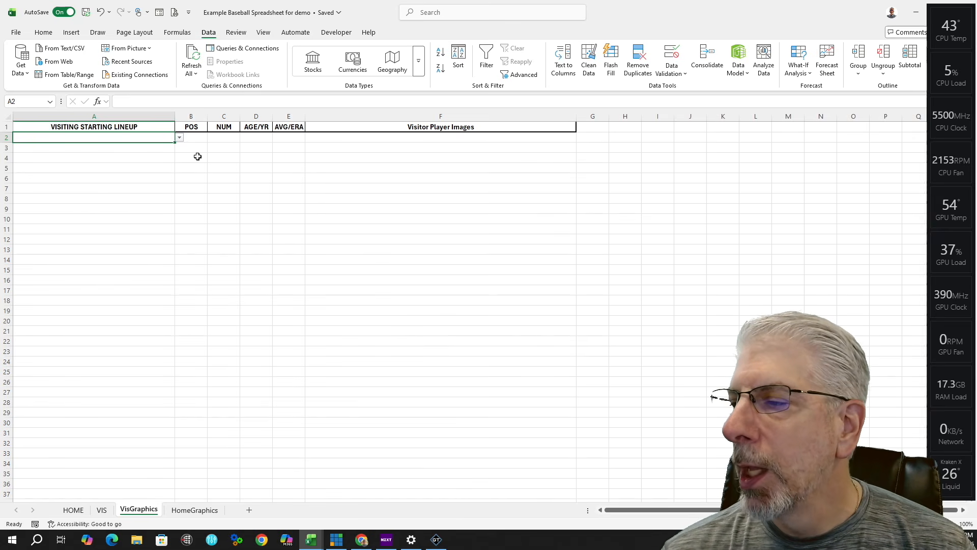
{"action": "left_click", "coordinate": [196, 136]}
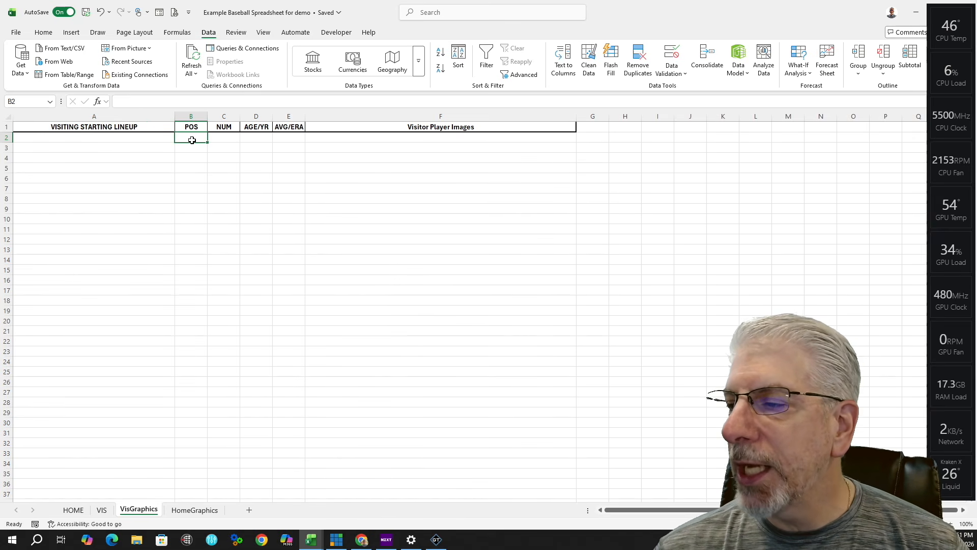
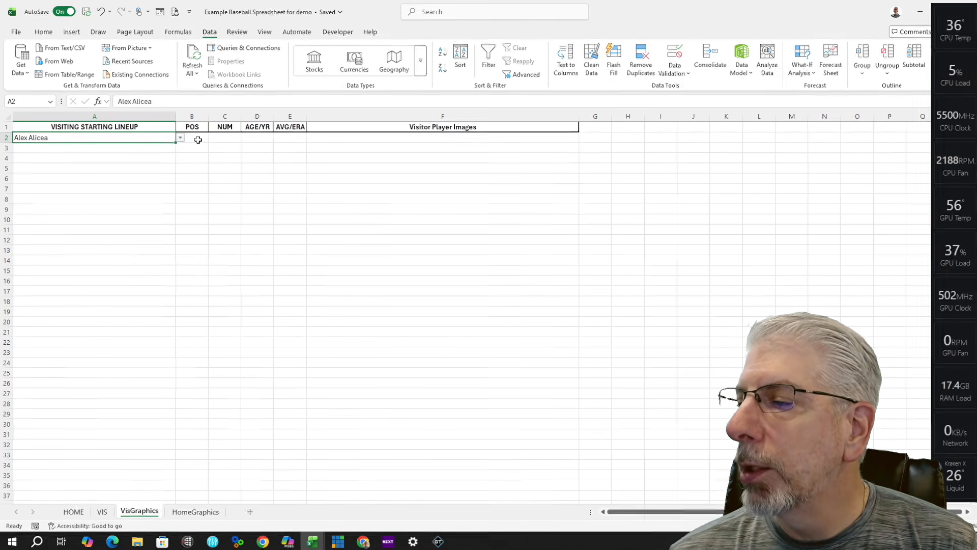
{"action": "left_click", "coordinate": [197, 139]}
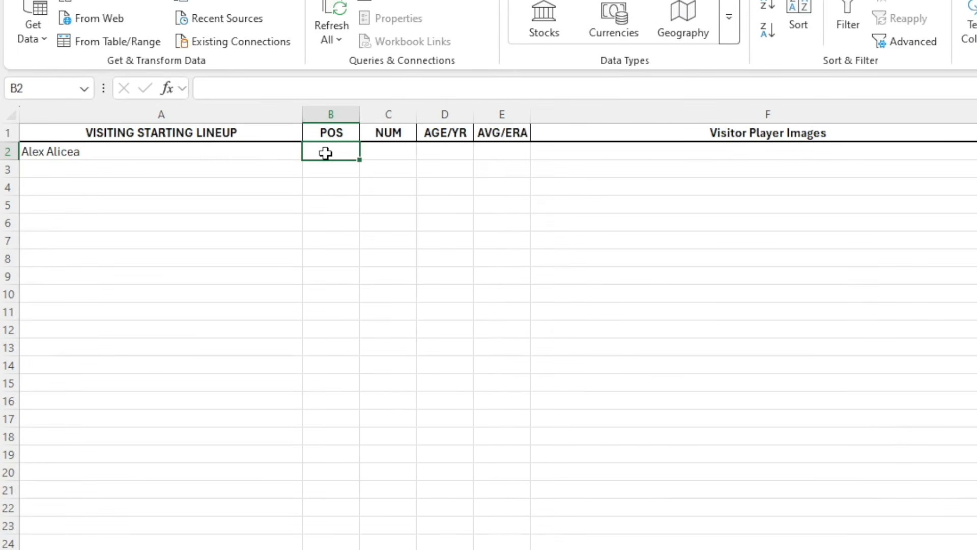
Step: Start a VLOOKUP in B2 using A2 as the lookup value, with the range beginning at HOME!A2
{"action": "type", "text": "="}
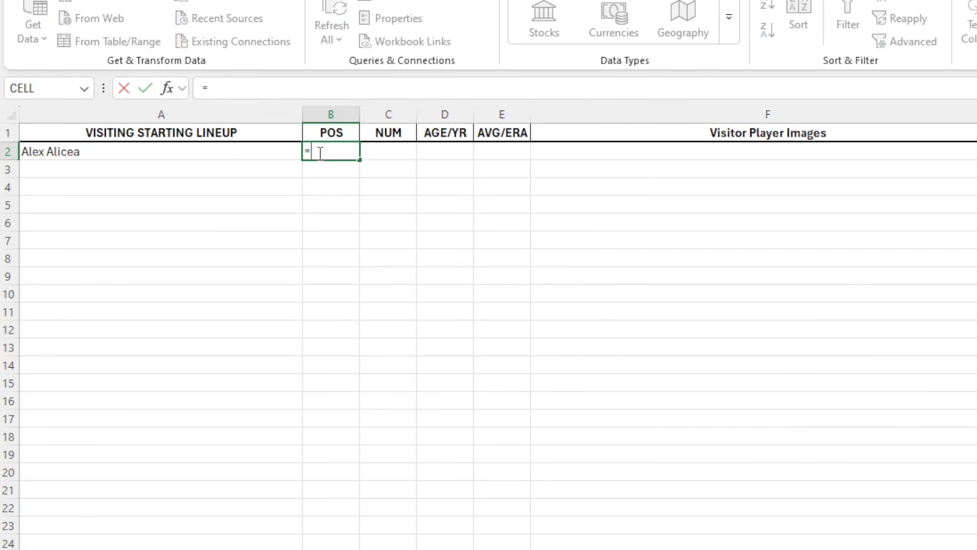
{"action": "type", "text": "vlookup"}
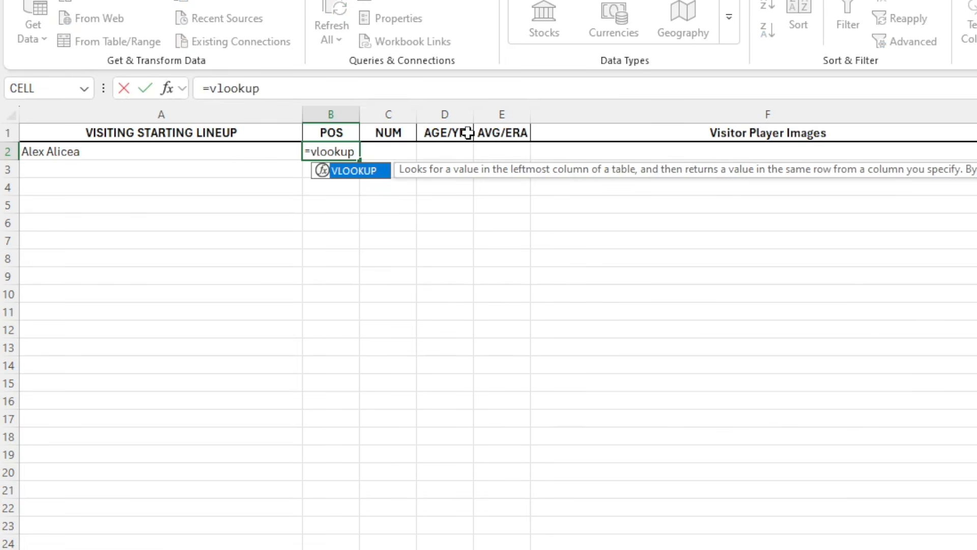
{"action": "double_click", "coordinate": [384, 178]}
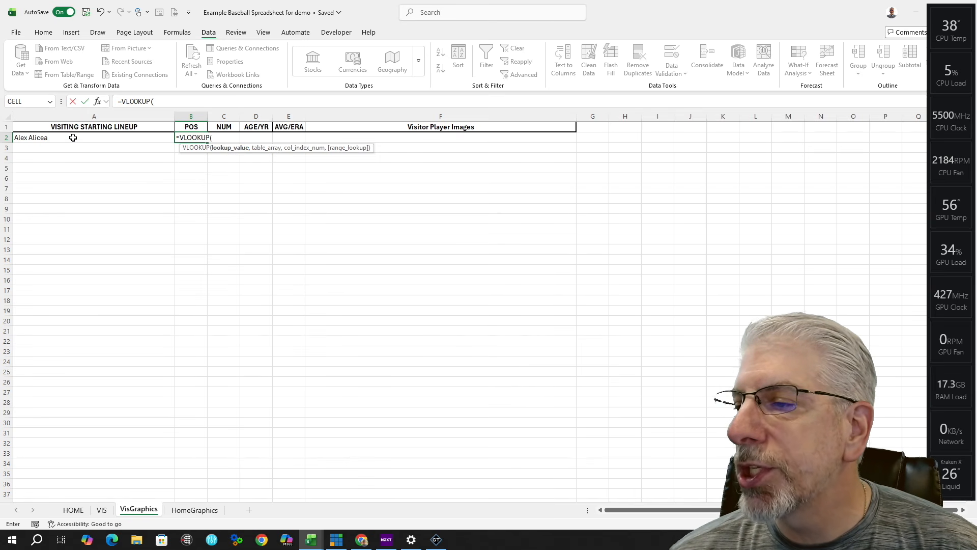
{"action": "left_click", "coordinate": [75, 137]}
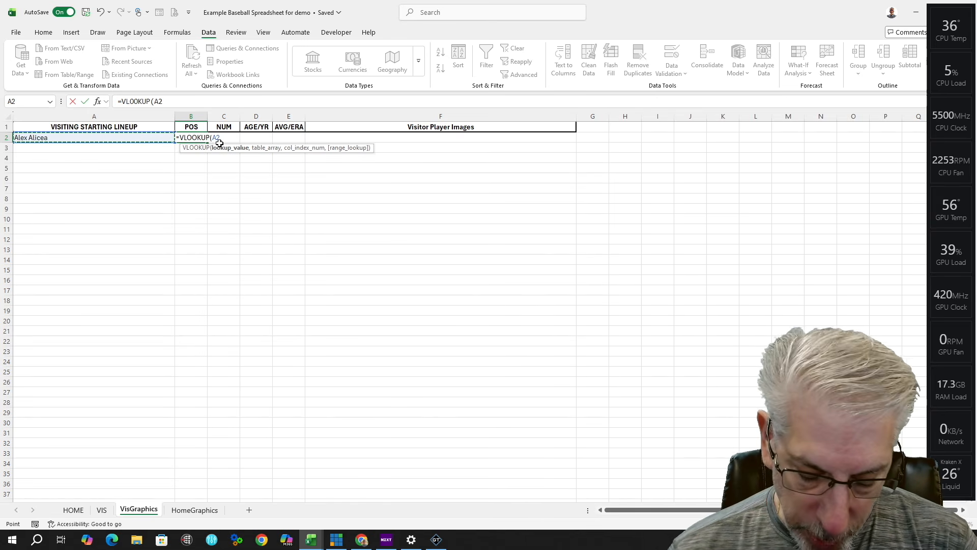
{"action": "type", "text": ","}
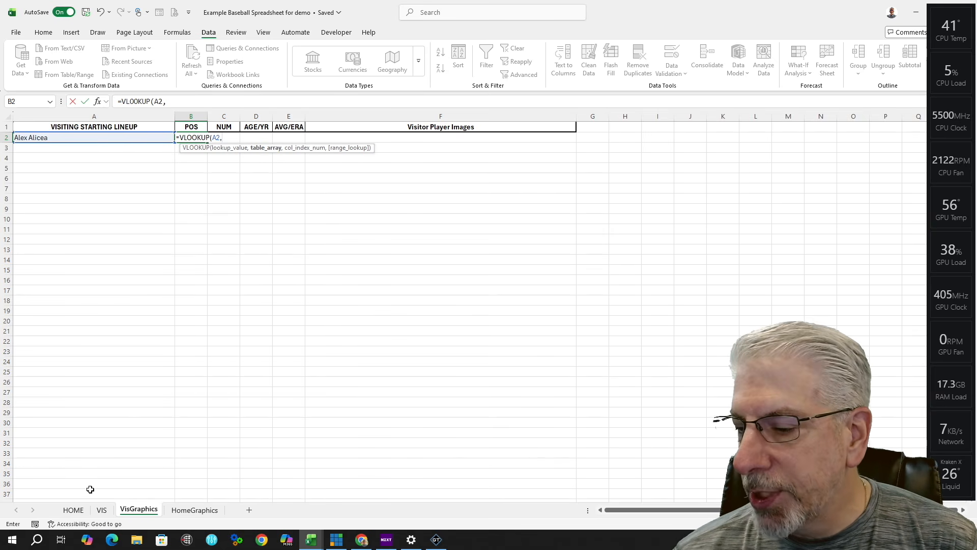
{"action": "left_click", "coordinate": [75, 510]}
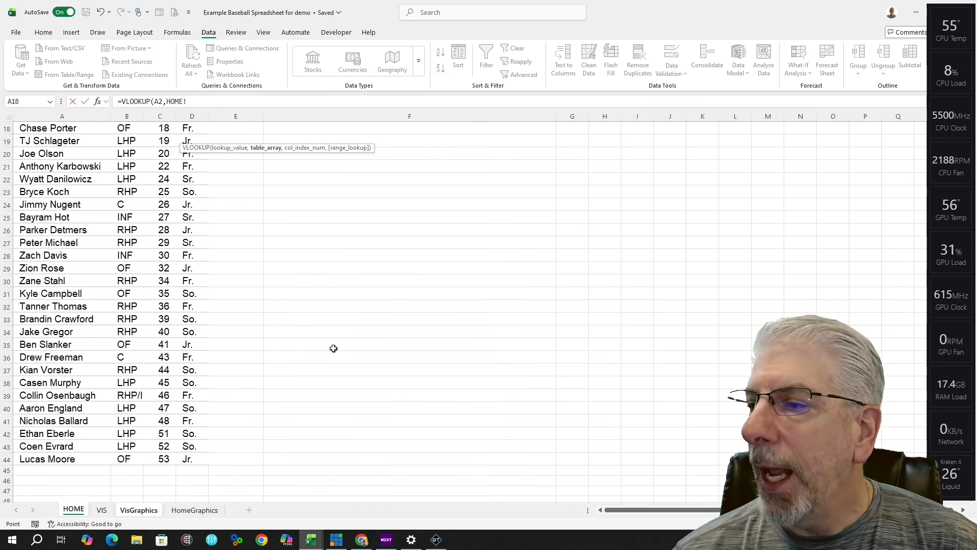
{"action": "scroll", "coordinate": [333, 347], "scroll_direction": "up", "scroll_amount": 6}
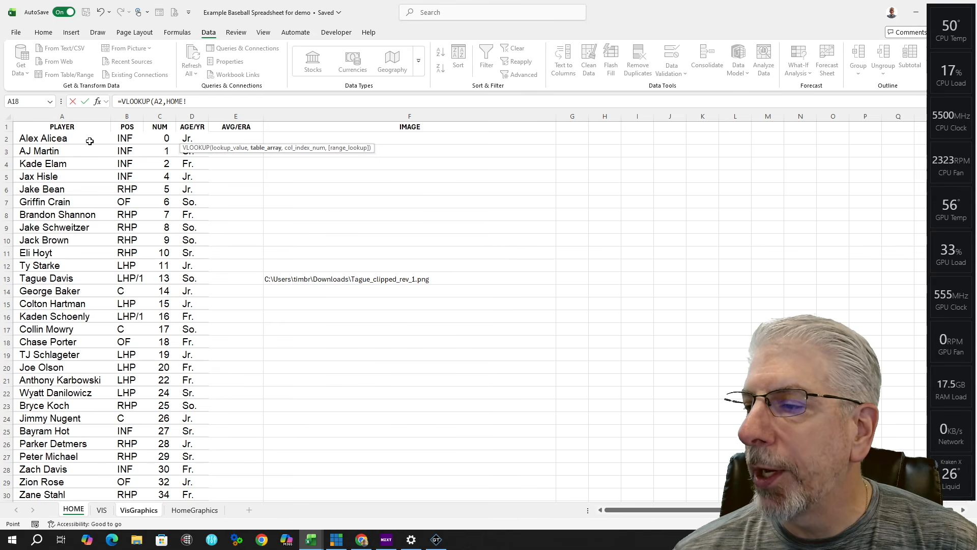
{"action": "left_click", "coordinate": [81, 140]}
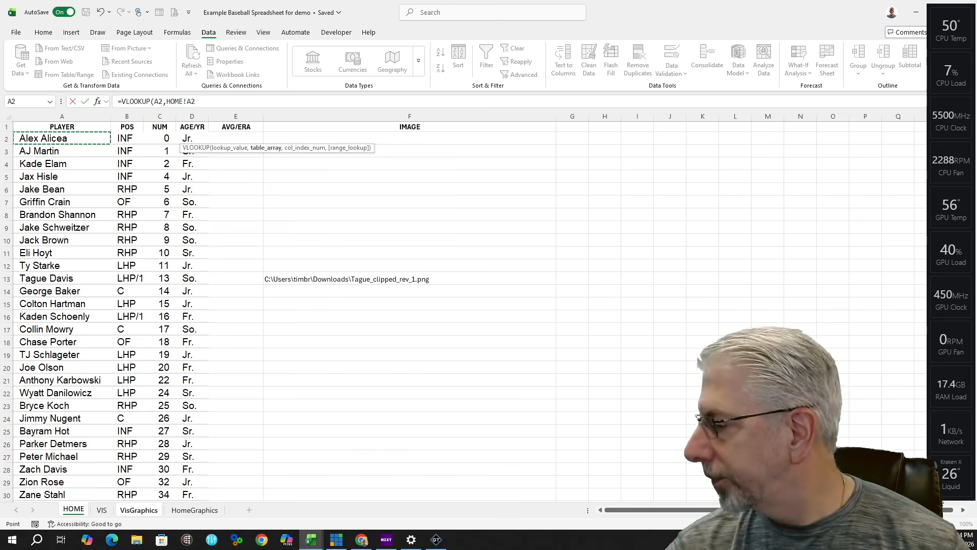
Step: Extend the VLOOKUP table range to HOME!A2:F44
{"action": "left_click_drag", "start_coordinate": [952, 483], "coordinate": [923, 488]}
{"action": "left_click", "coordinate": [972, 499]}
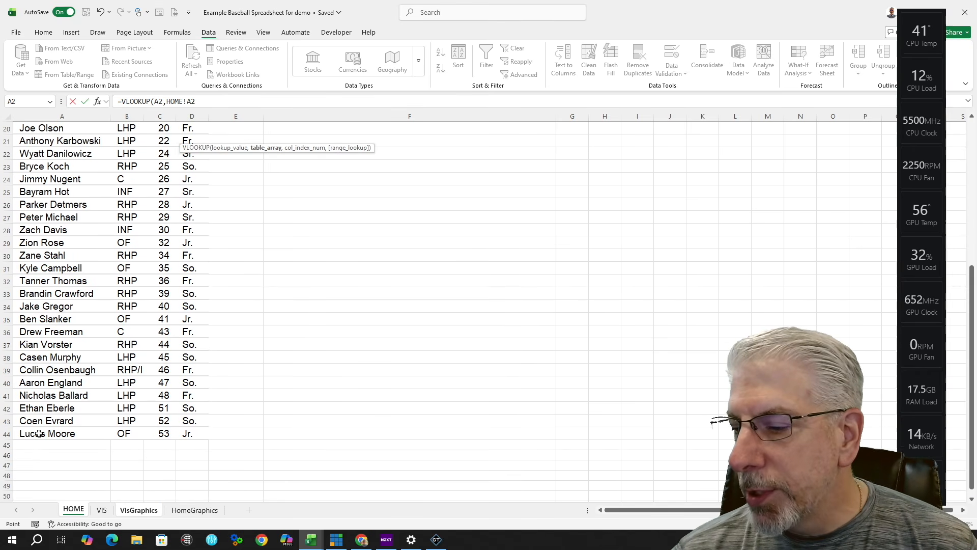
{"action": "left_click", "coordinate": [403, 435], "text": "shift"}
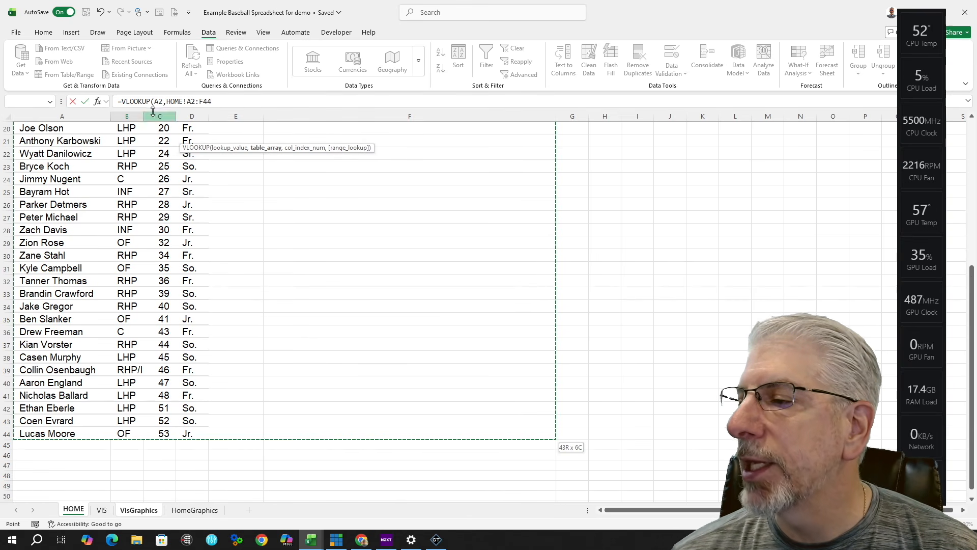
{"action": "left_click", "coordinate": [215, 101]}
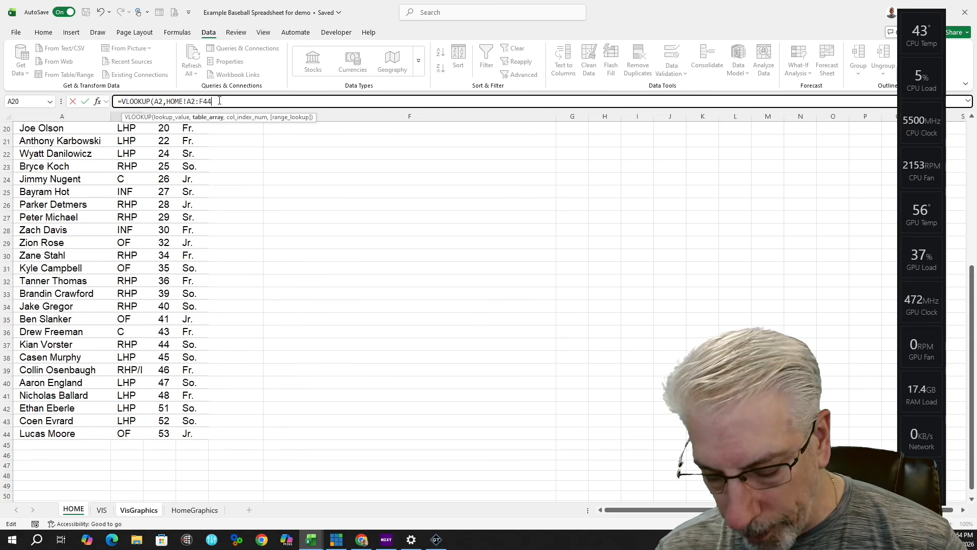
{"action": "type", "text": ","}
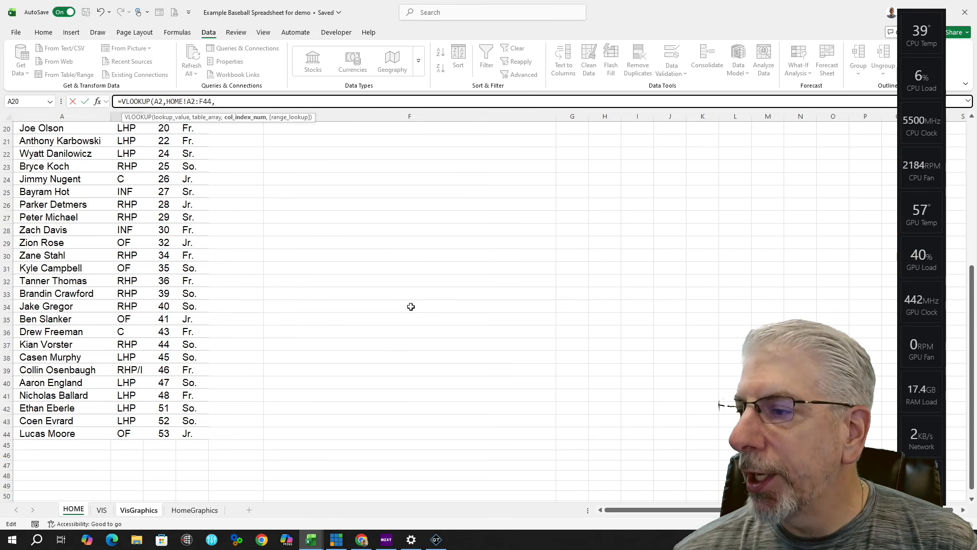
Step: Finish the formula with column index 2 and FALSE so B2 shows INF
{"action": "scroll", "coordinate": [295, 432], "scroll_direction": "up", "scroll_amount": 3}
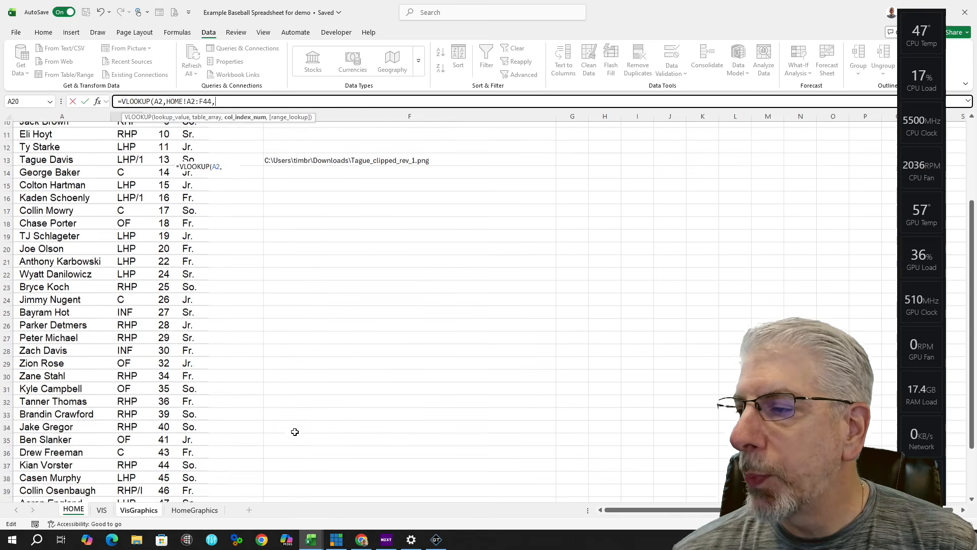
{"action": "scroll", "coordinate": [295, 431], "scroll_direction": "up", "scroll_amount": 3}
{"action": "left_click", "coordinate": [138, 510]}
{"action": "type", "text": "VisGr"}
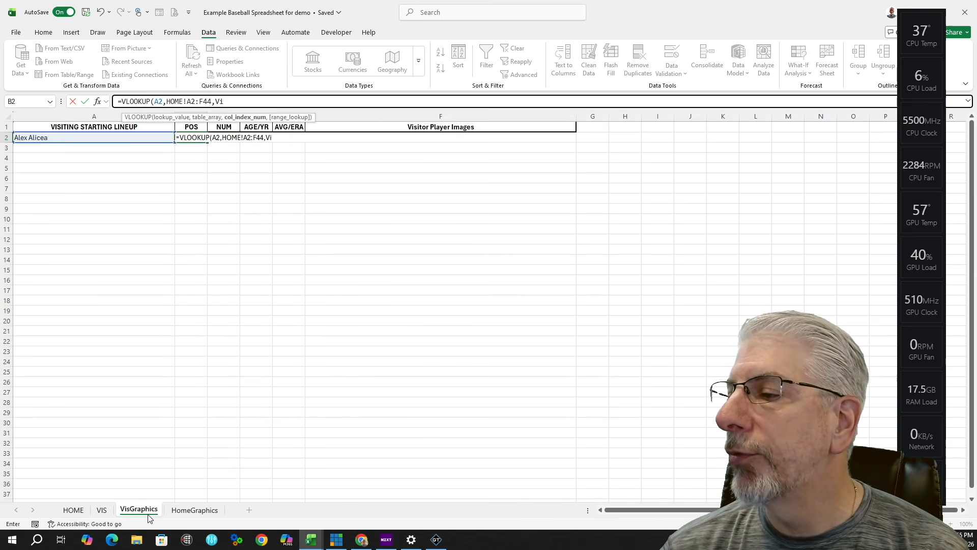
{"action": "key", "text": "BackSpace"}
{"action": "key", "text": "BackSpace"}
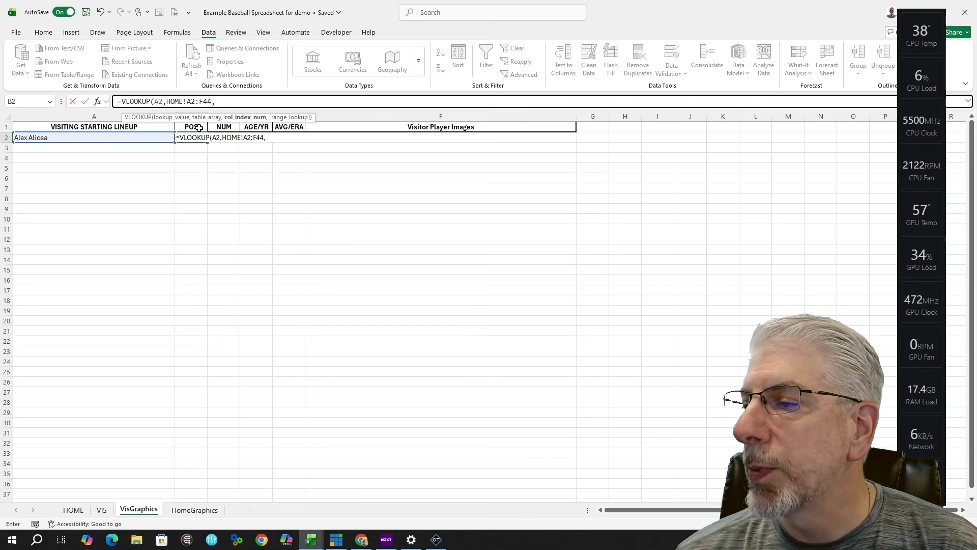
{"action": "left_click", "coordinate": [79, 510]}
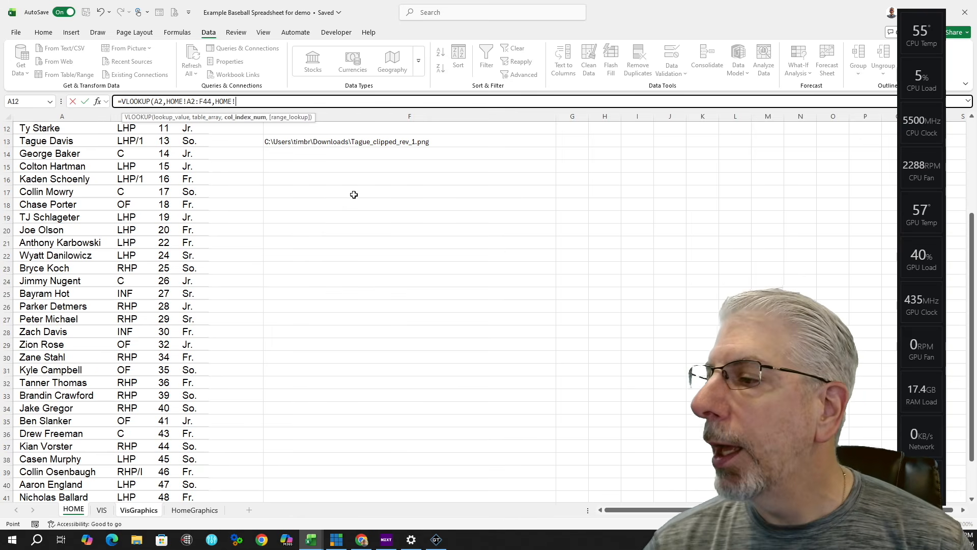
{"action": "key", "text": "BackSpace"}
{"action": "key", "text": "BackSpace"}
{"action": "key", "text": "BackSpace"}
{"action": "key", "text": "BackSpace"}
{"action": "key", "text": "BackSpace"}
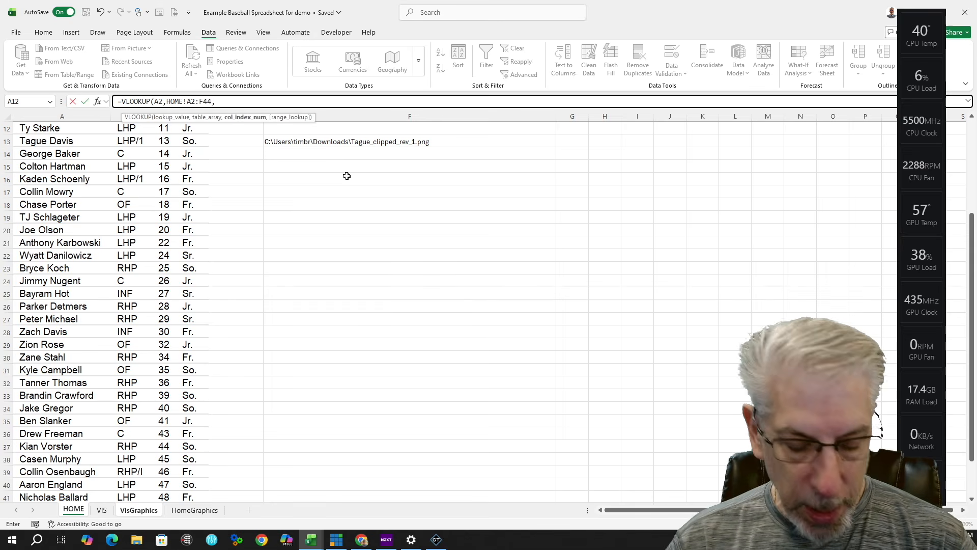
{"action": "type", "text": "2"}
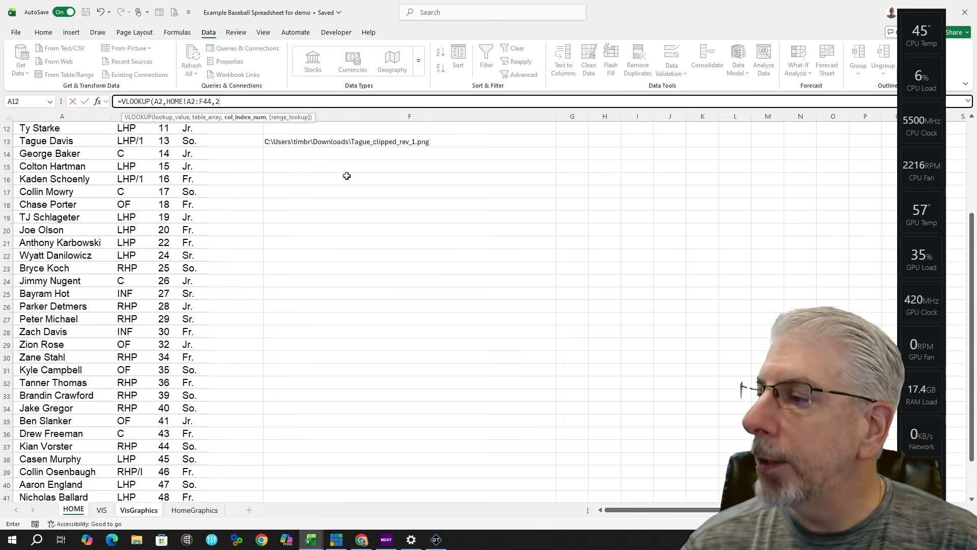
{"action": "type", "text": ","}
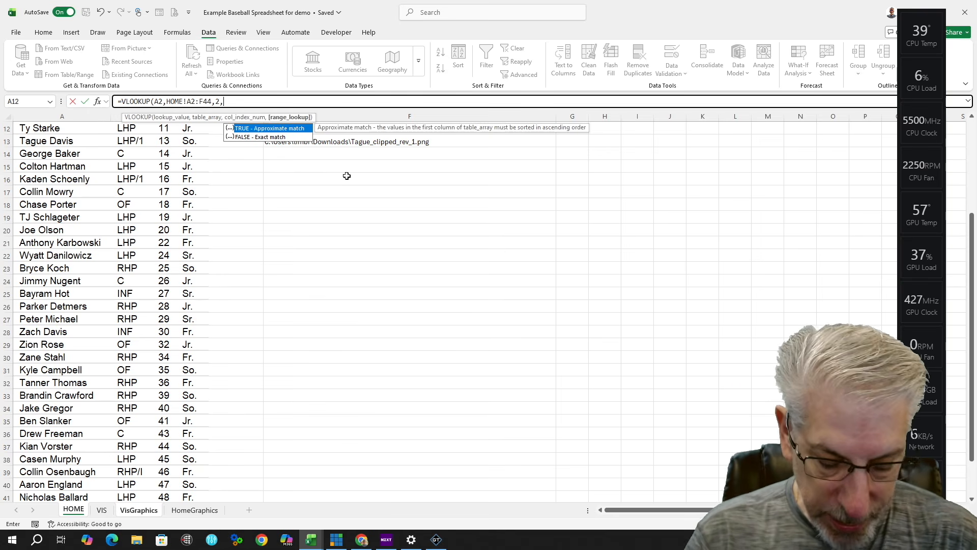
{"action": "type", "text": "false"}
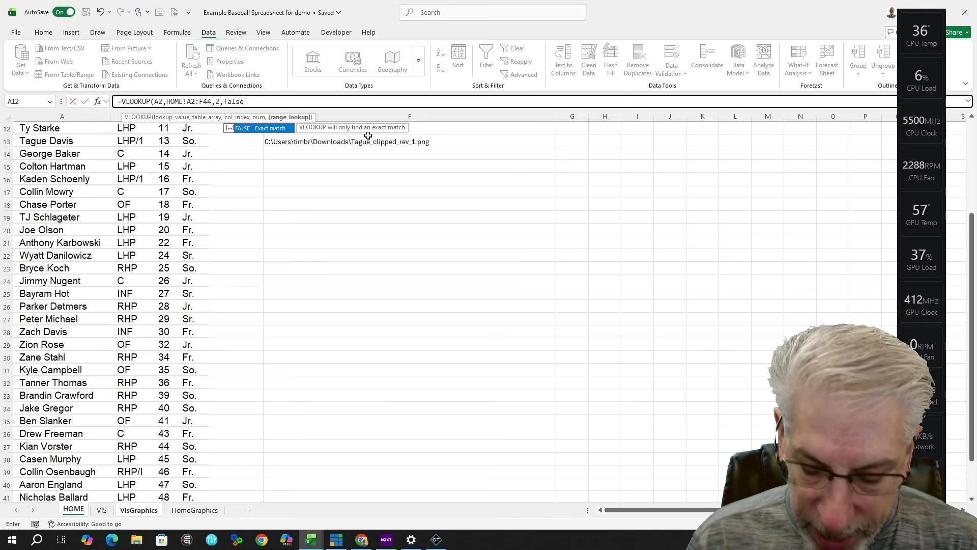
{"action": "type", "text": ")"}
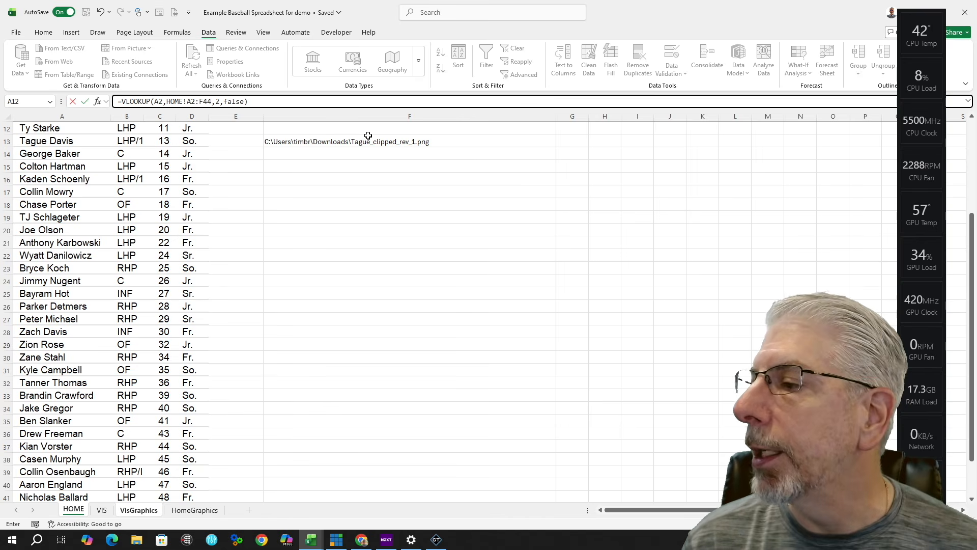
{"action": "key", "text": "Return"}
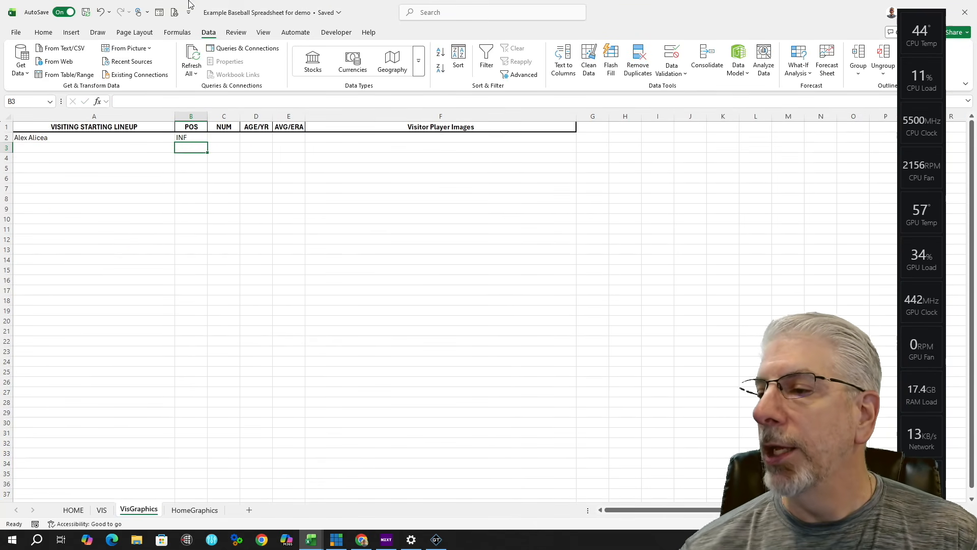
Step: Copy B2's lookup into C2, then clear the resulting #N/A from C2
{"action": "left_click", "coordinate": [200, 137]}
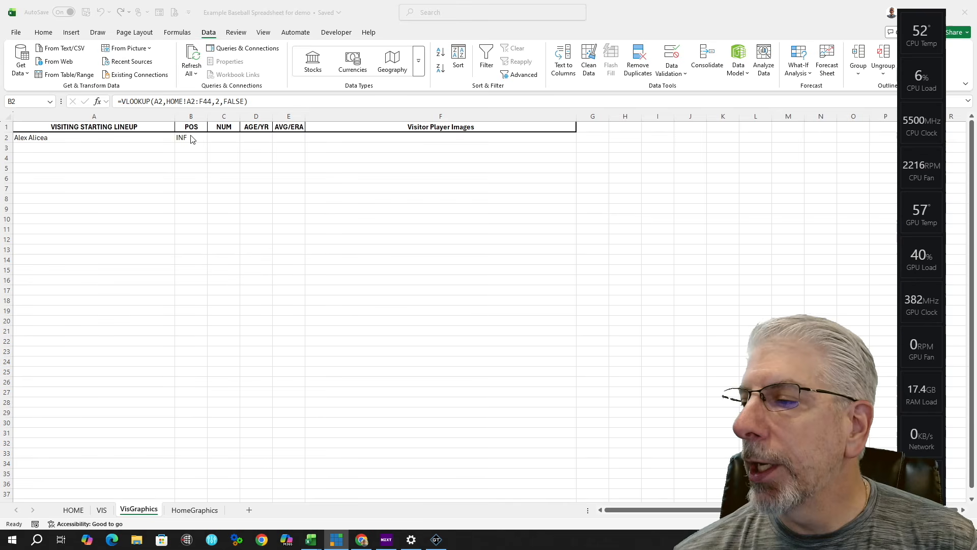
{"action": "left_click", "coordinate": [196, 139]}
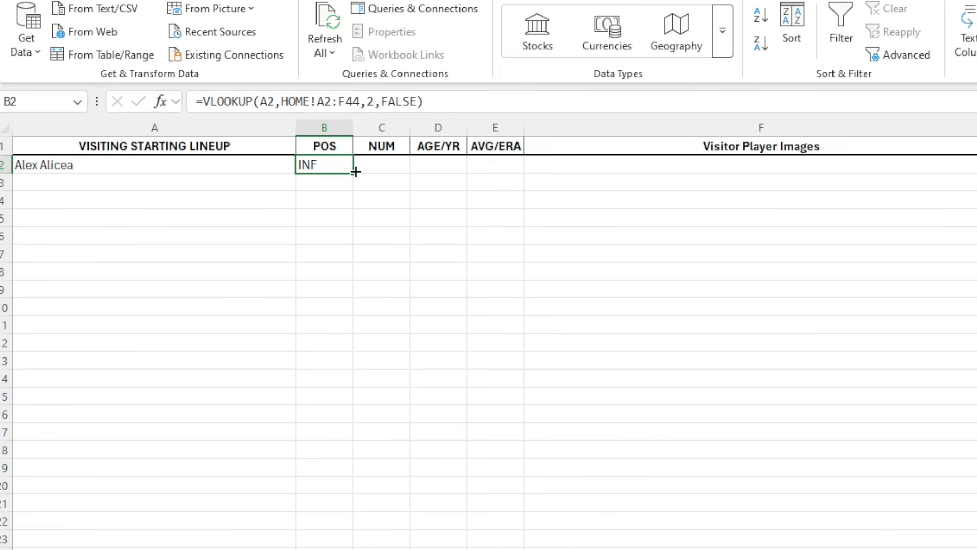
{"action": "left_click_drag", "start_coordinate": [354, 172], "coordinate": [394, 169]}
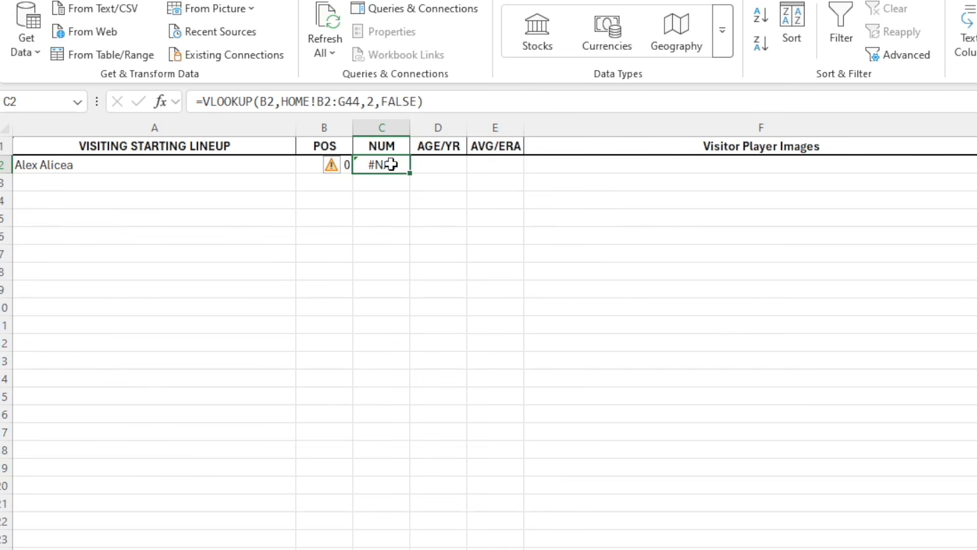
{"action": "key", "text": "Delete"}
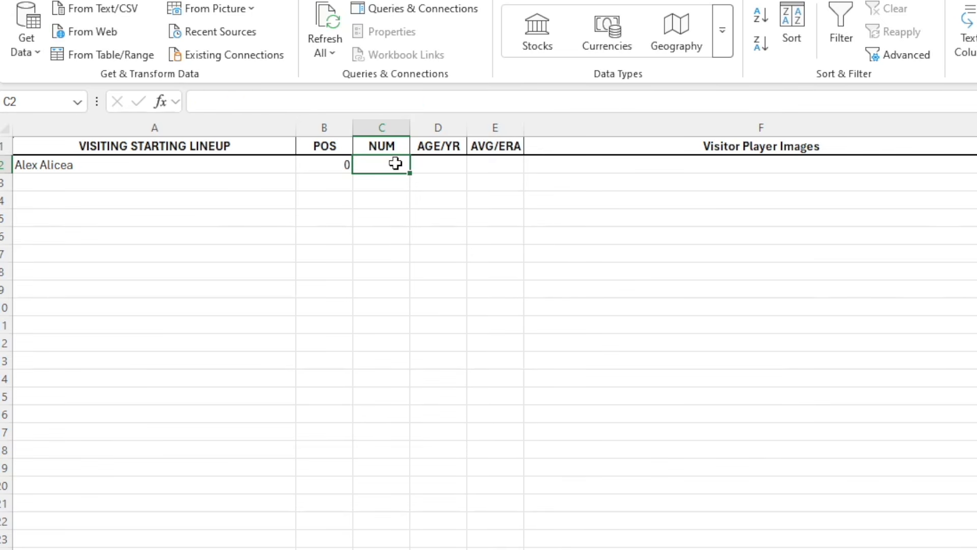
Step: Change B2's table range to the absolute HOME!$A$2:$F$44, keeping the INF result
{"action": "left_click", "coordinate": [329, 162]}
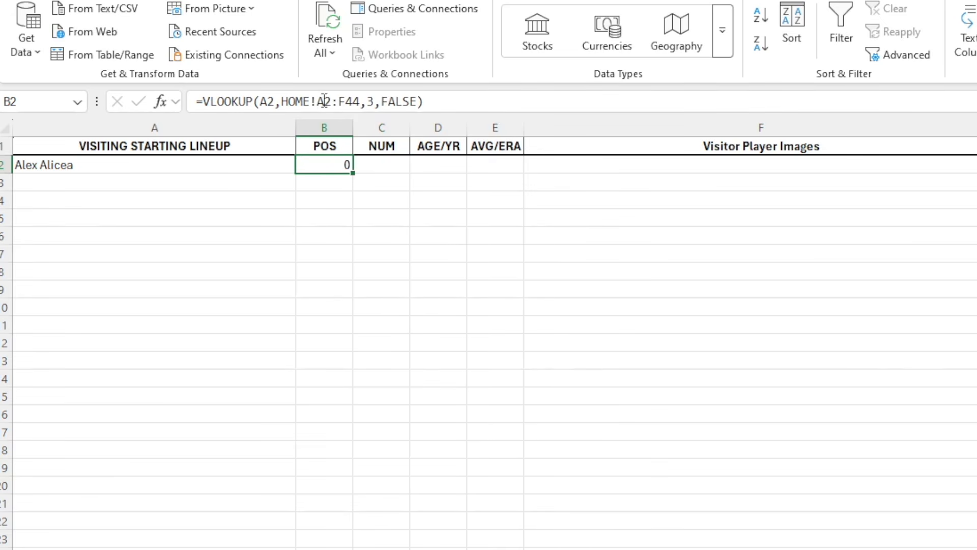
{"action": "left_click", "coordinate": [319, 100]}
{"action": "type", "text": "$"}
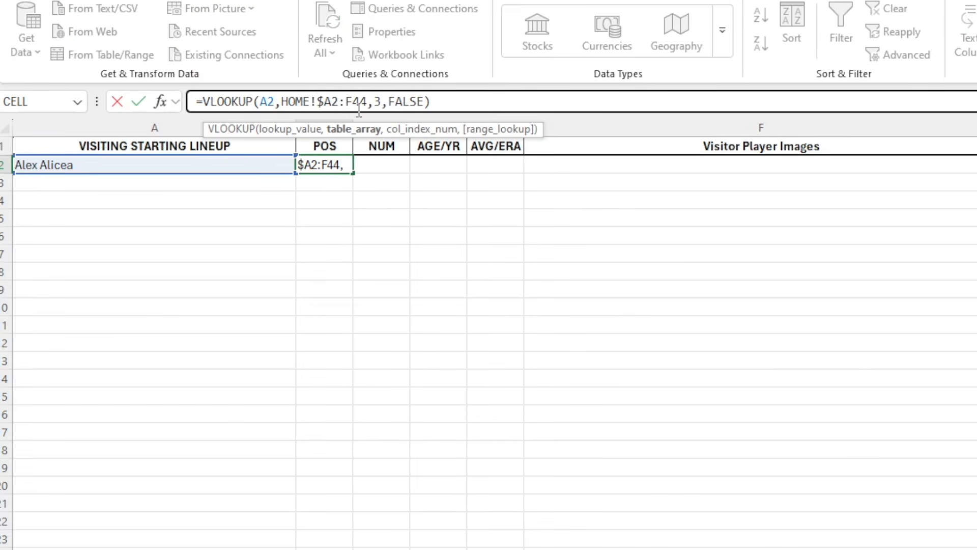
{"action": "left_click", "coordinate": [332, 102]}
{"action": "type", "text": "S"}
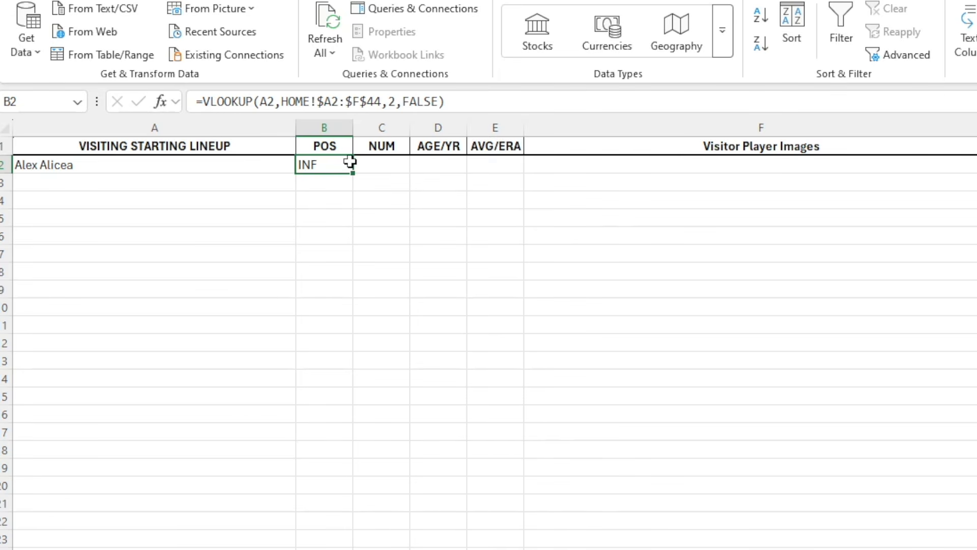
{"action": "left_click", "coordinate": [331, 104]}
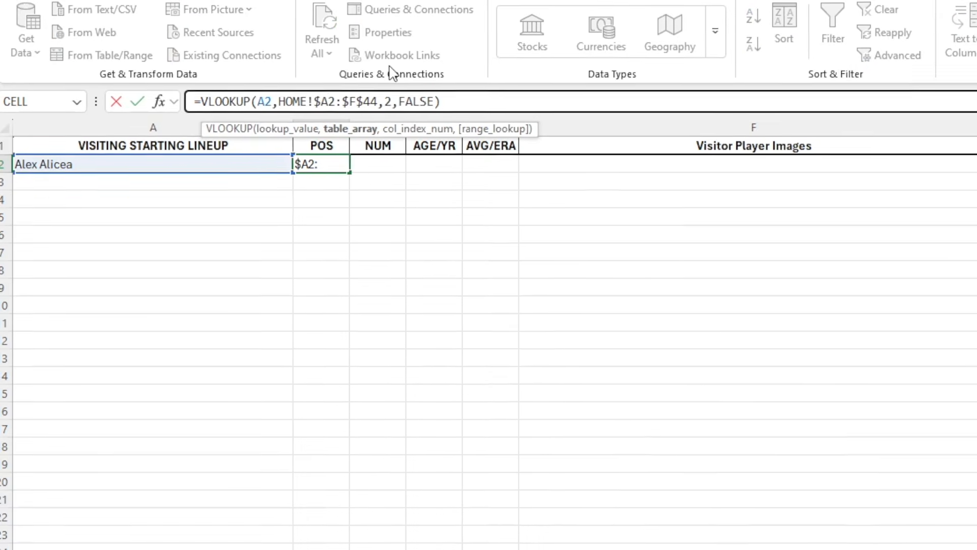
{"action": "type", "text": "$"}
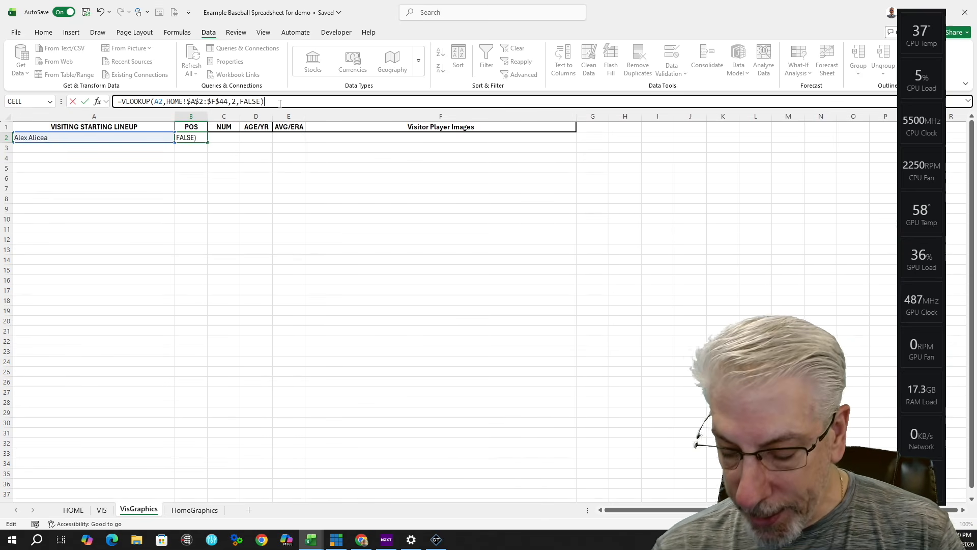
{"action": "key", "text": "Return"}
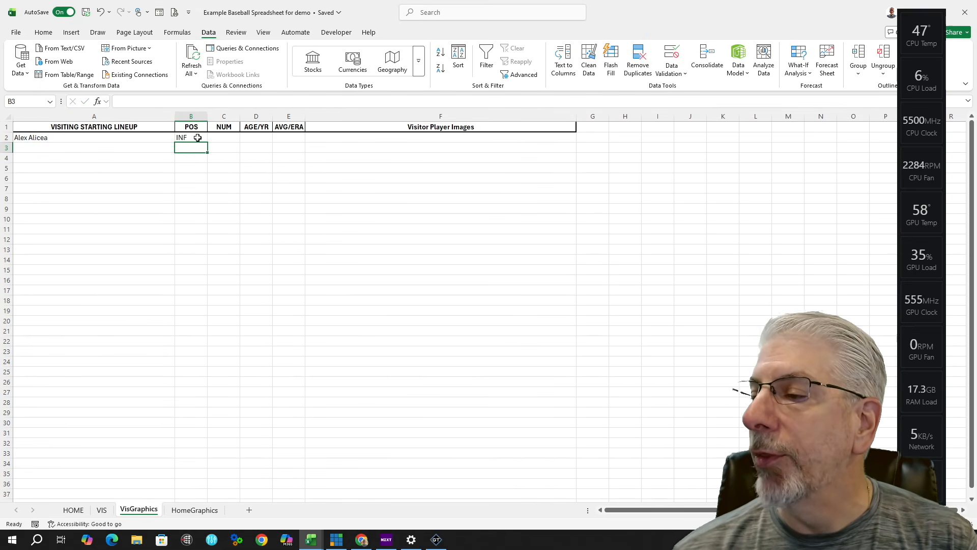
Step: Copy B2's formula into C2, then change its lookup value to A2 and column index to 3
{"action": "left_click", "coordinate": [192, 137]}
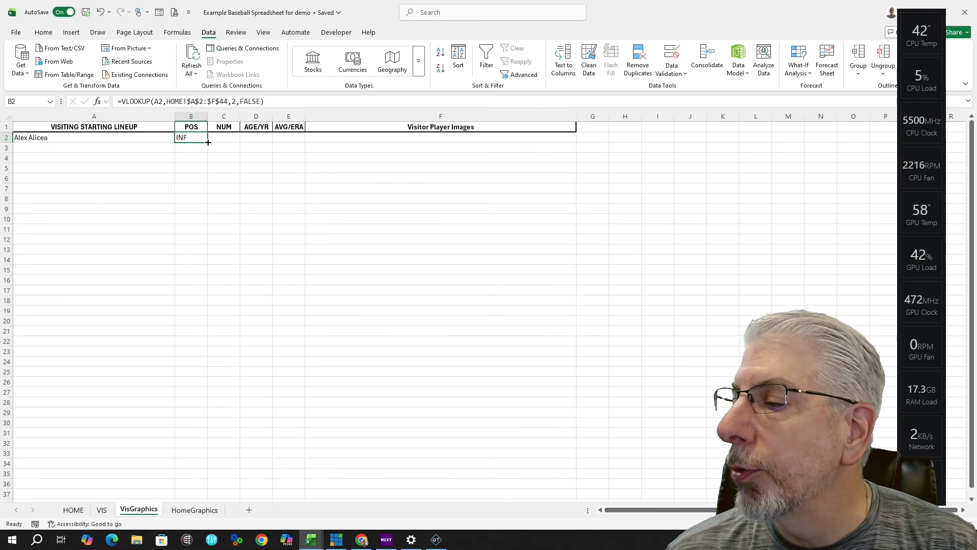
{"action": "left_click_drag", "start_coordinate": [208, 142], "coordinate": [231, 140]}
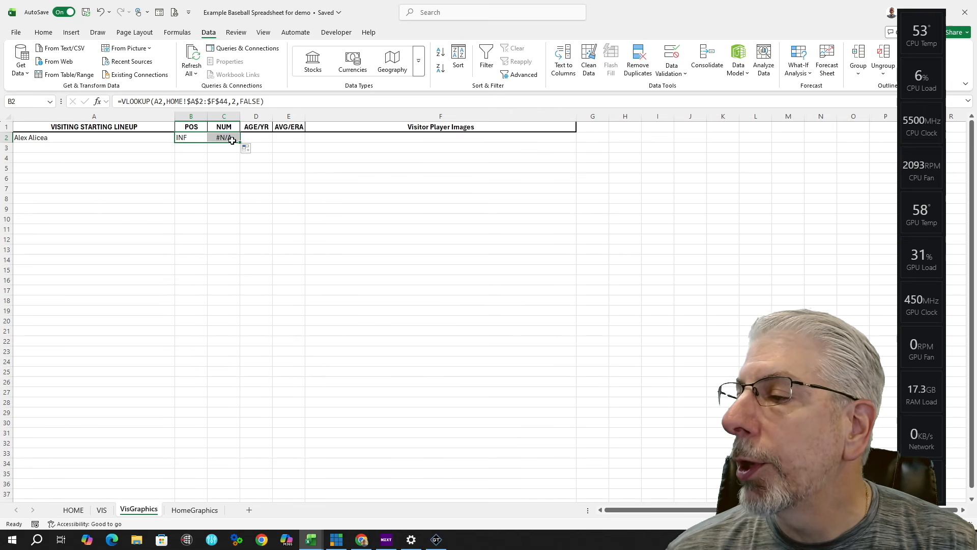
{"action": "left_click", "coordinate": [226, 137]}
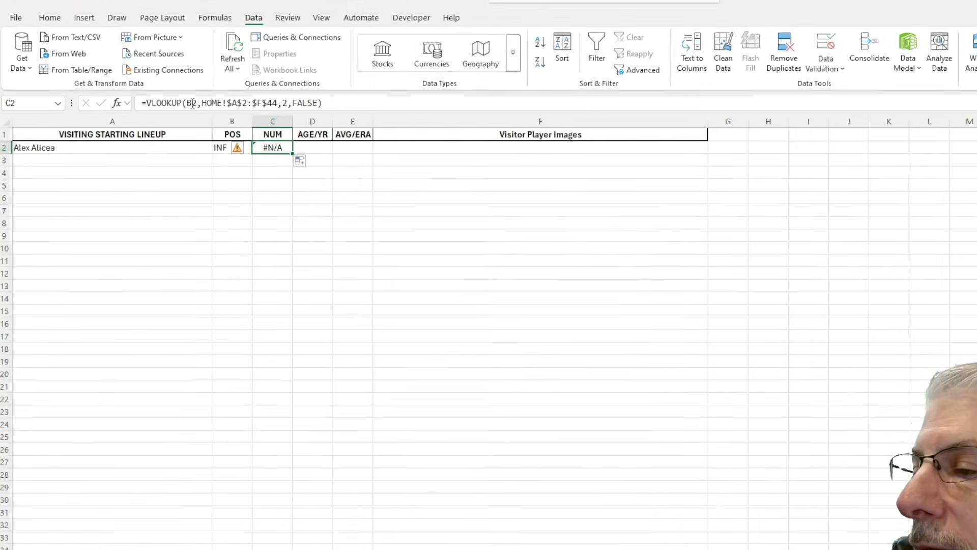
{"action": "left_click", "coordinate": [192, 103]}
{"action": "key", "text": "BackSpace"}
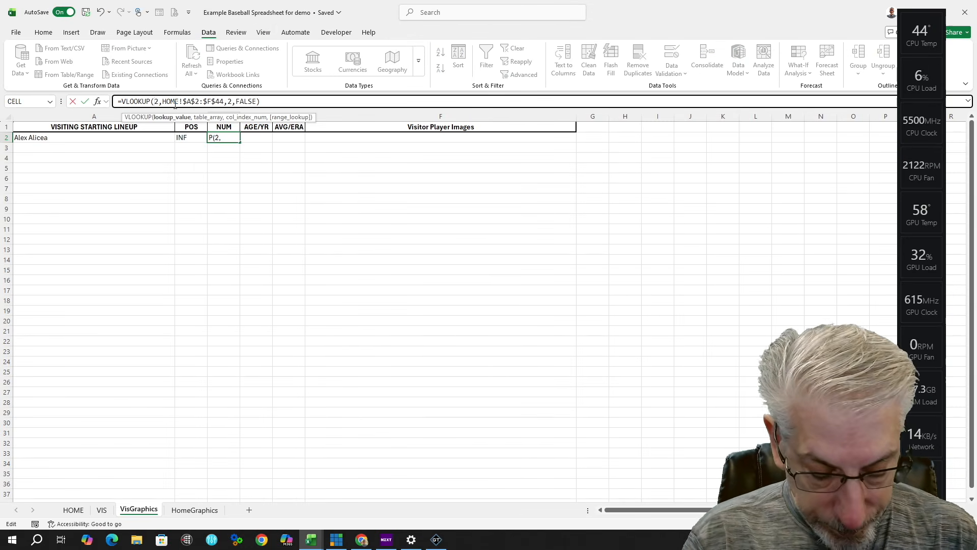
{"action": "type", "text": "A"}
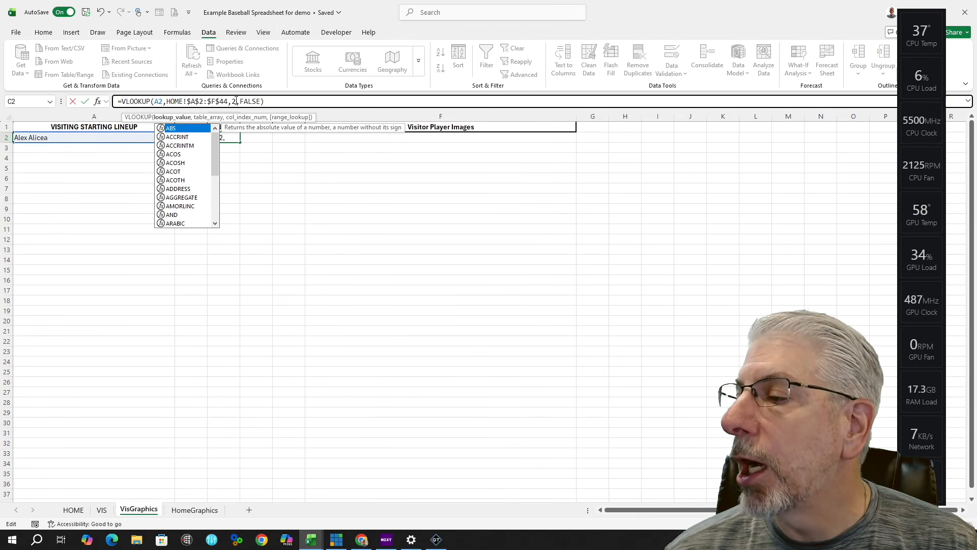
{"action": "left_click", "coordinate": [238, 101]}
{"action": "key", "text": "BackSpace"}
{"action": "type", "text": "3"}
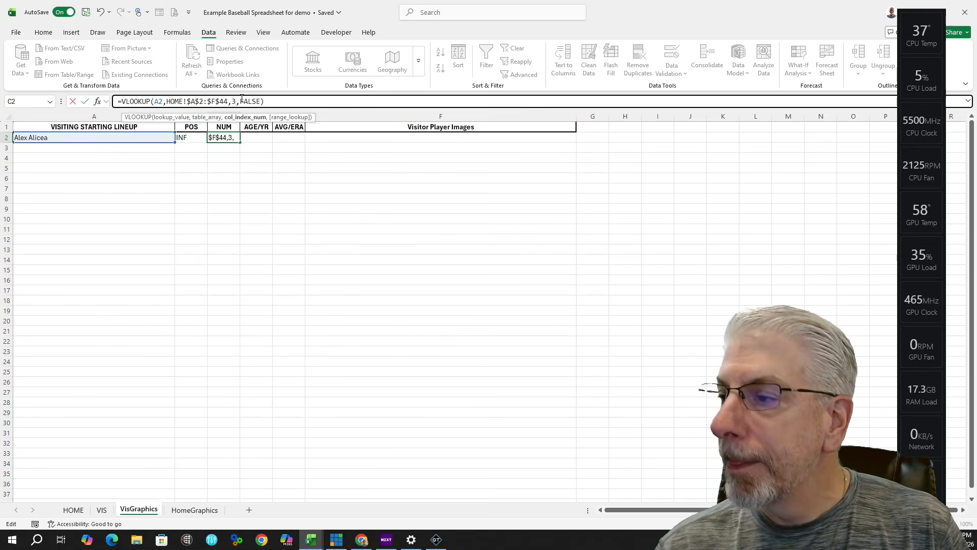
{"action": "left_click", "coordinate": [269, 104]}
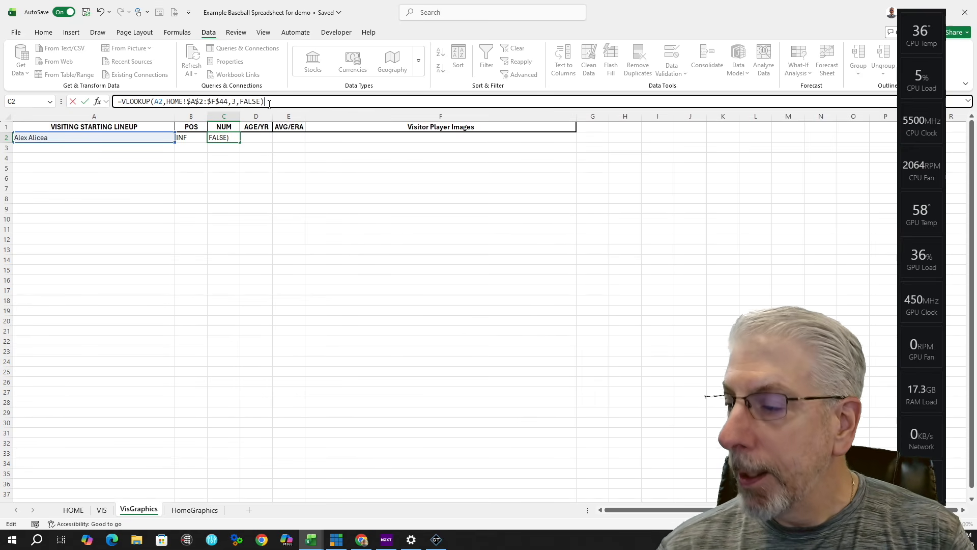
{"action": "key", "text": "Return"}
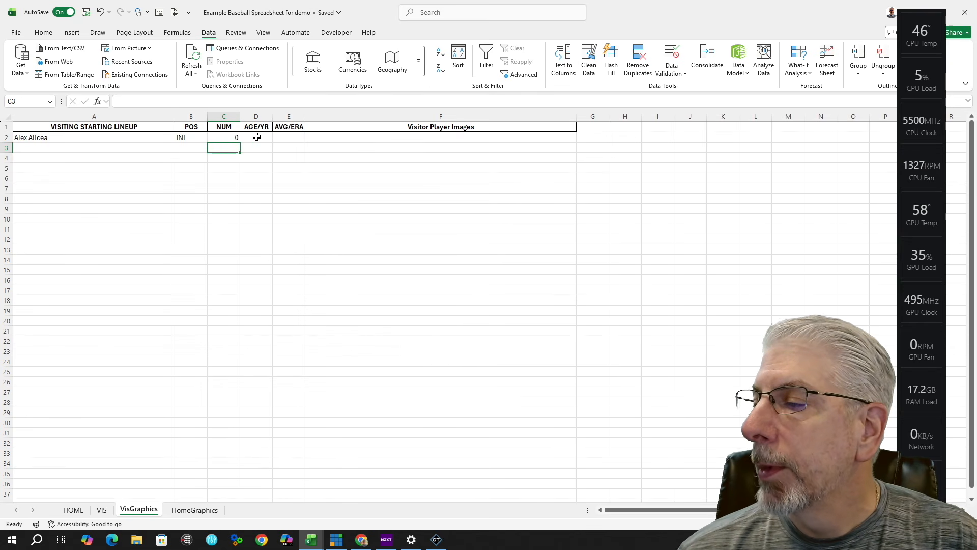
{"action": "left_click", "coordinate": [233, 138]}
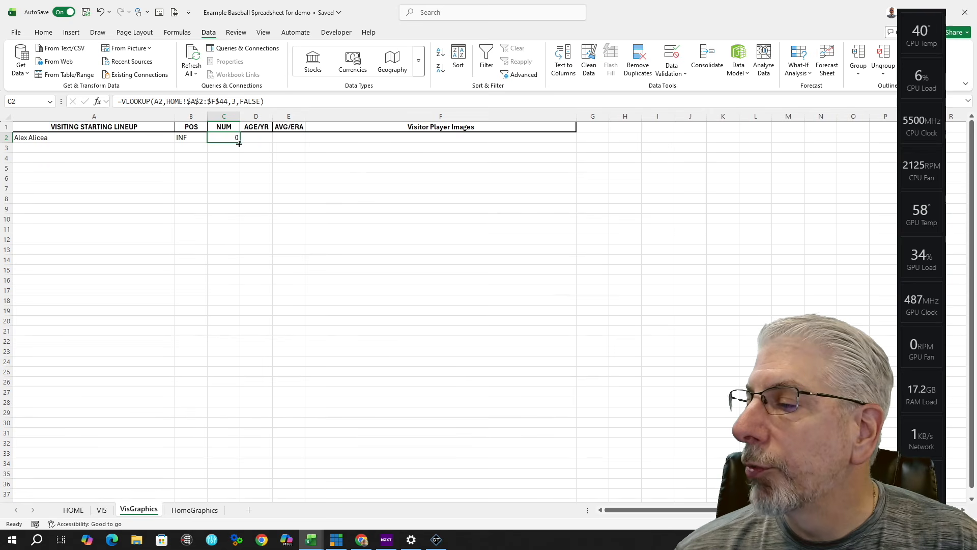
Step: Fill the lookup into D2, changing it to A2 with column index 4 so it shows Jr
{"action": "left_click_drag", "start_coordinate": [240, 144], "coordinate": [264, 144]}
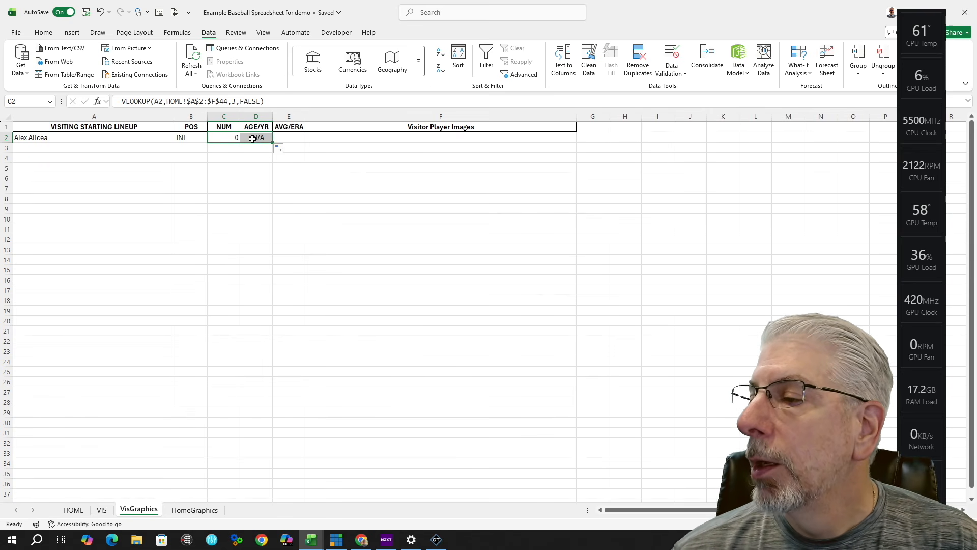
{"action": "left_click", "coordinate": [259, 138]}
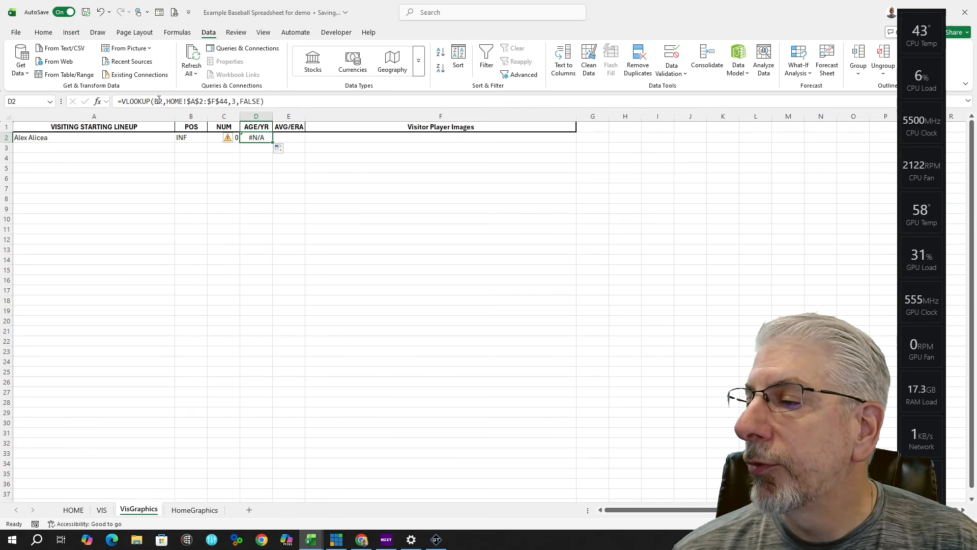
{"action": "left_click", "coordinate": [159, 101]}
{"action": "key", "text": "BackSpace"}
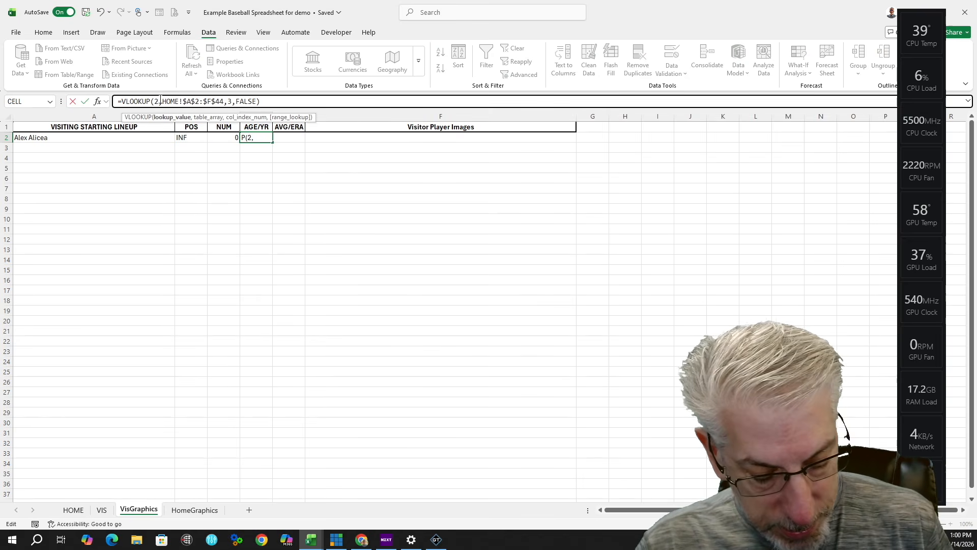
{"action": "type", "text": "A"}
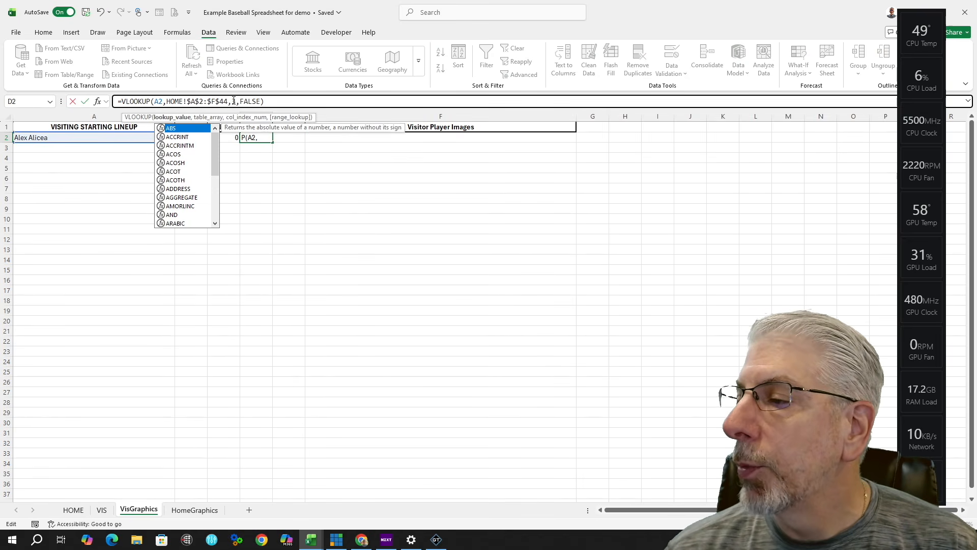
{"action": "left_click", "coordinate": [237, 101]}
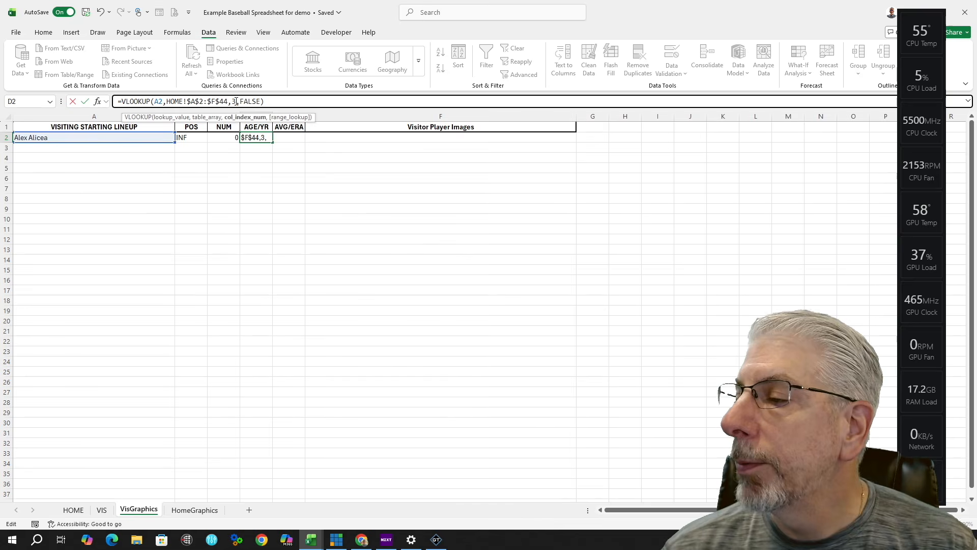
{"action": "key", "text": "BackSpace"}
{"action": "type", "text": "4"}
{"action": "left_click", "coordinate": [300, 99]}
{"action": "key", "text": "Return"}
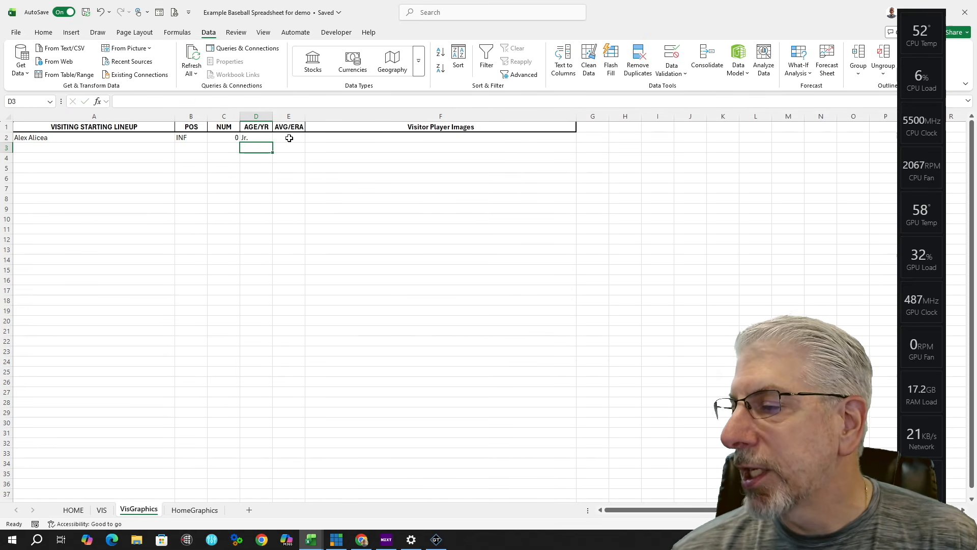
Step: Fill the lookup into E2, changing it to A2 with column index 5 so it shows 0
{"action": "left_click", "coordinate": [259, 137]}
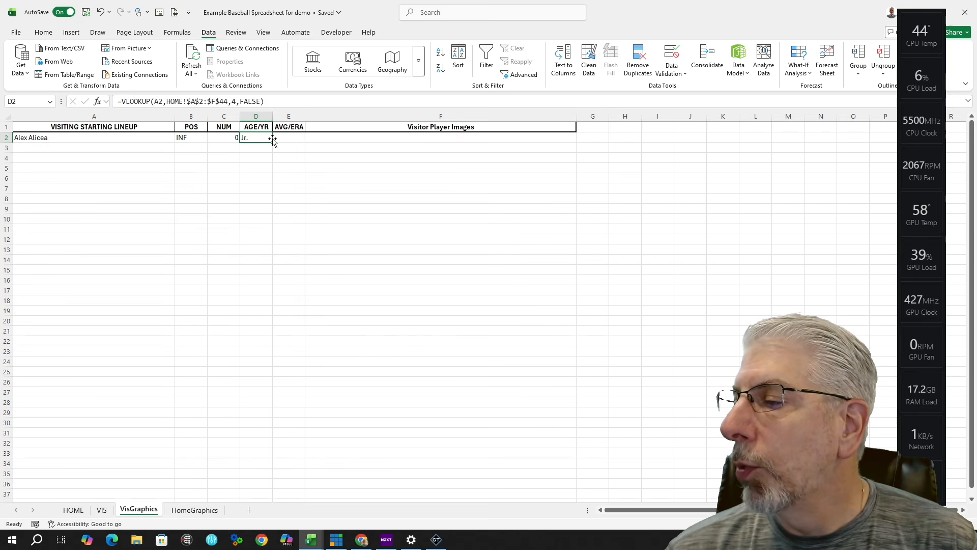
{"action": "left_click_drag", "start_coordinate": [273, 143], "coordinate": [300, 145]}
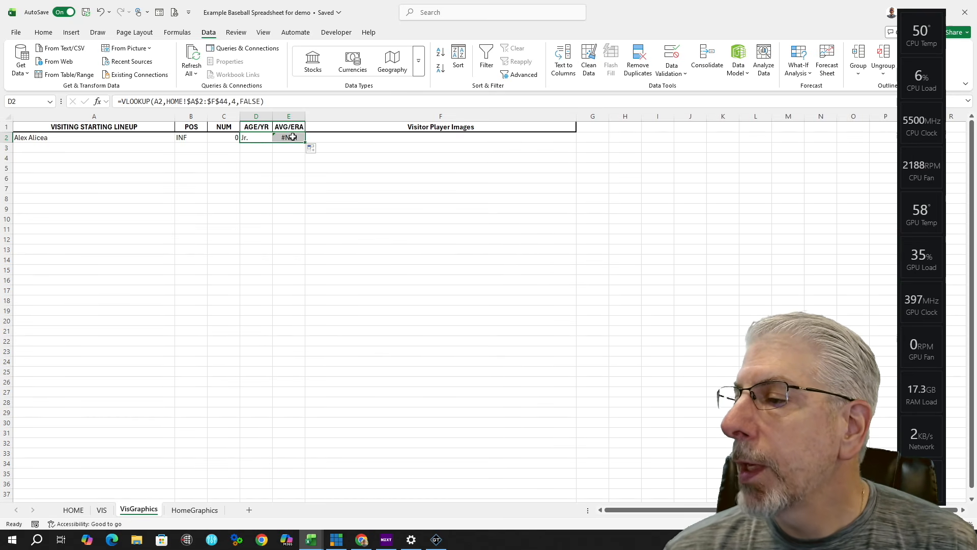
{"action": "left_click", "coordinate": [289, 135]}
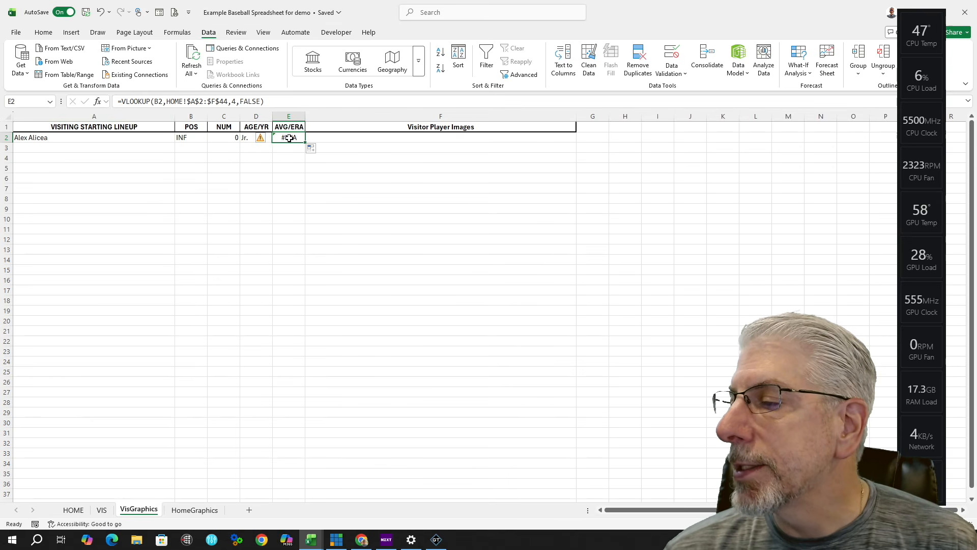
{"action": "left_click", "coordinate": [161, 102]}
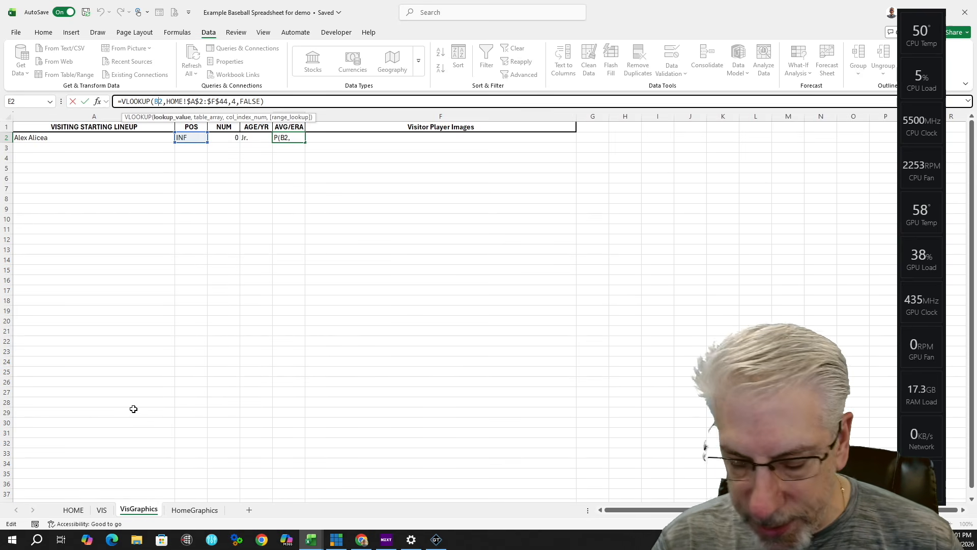
{"action": "key", "text": "BackSpace"}
{"action": "type", "text": "A"}
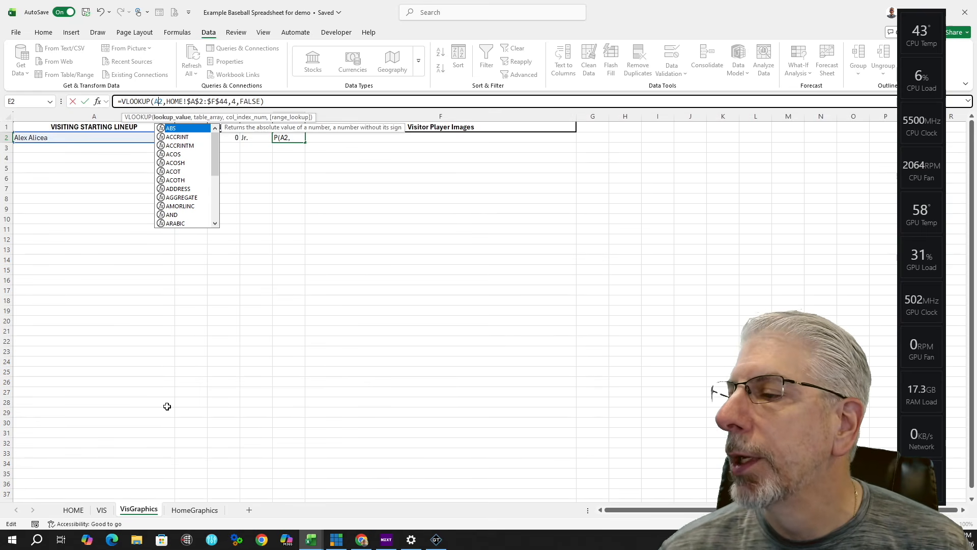
{"action": "left_click", "coordinate": [237, 100]}
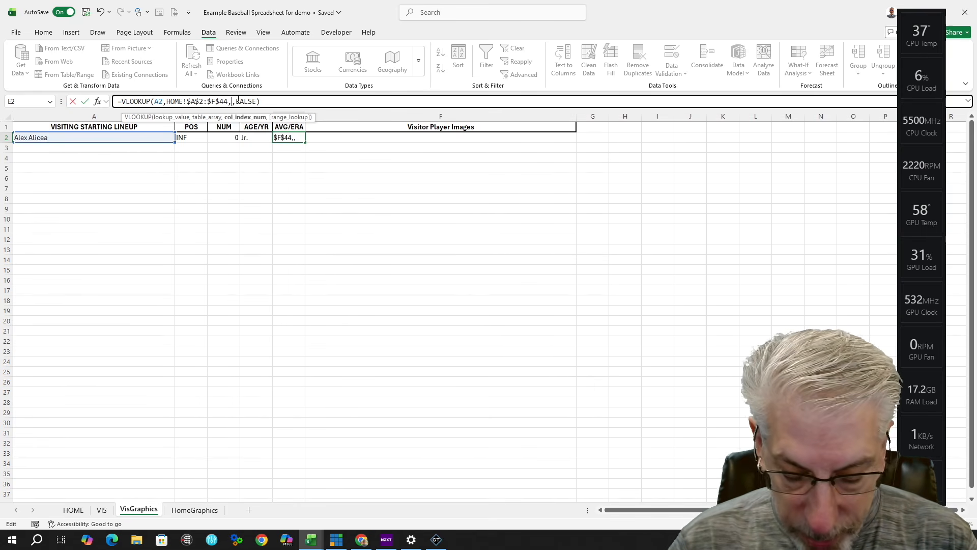
{"action": "key", "text": "BackSpace"}
{"action": "type", "text": "5"}
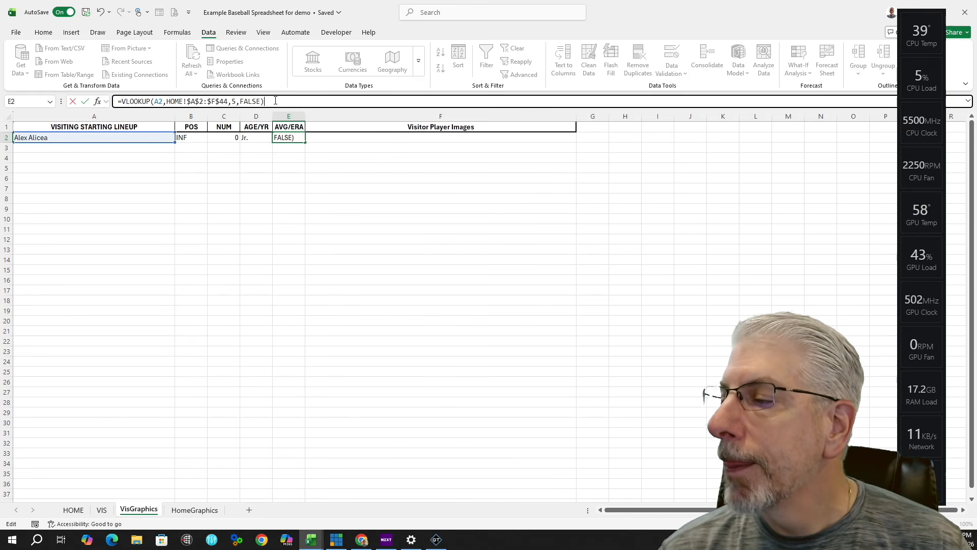
{"action": "key", "text": "Return"}
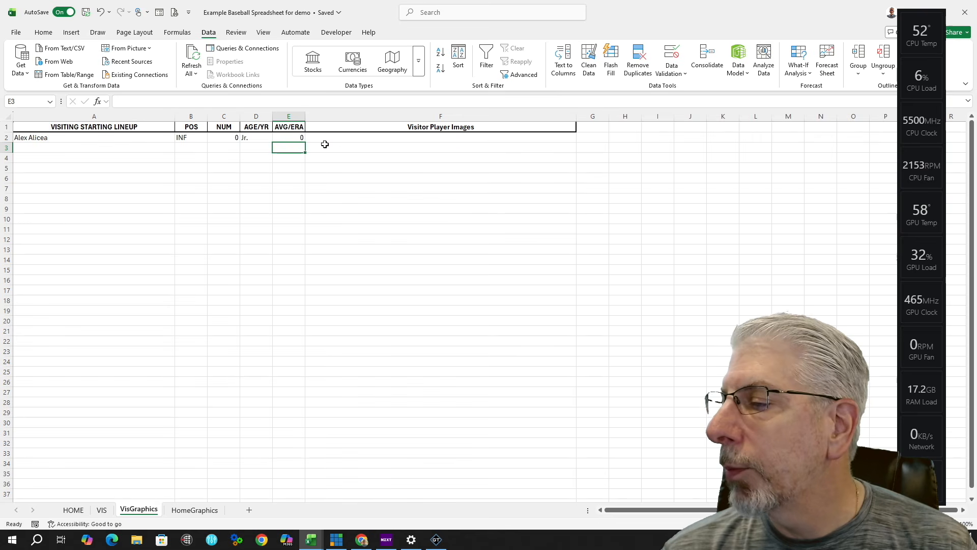
{"action": "left_click", "coordinate": [283, 138]}
Step: Copy the lookup into F2 and change it to =VLOOKUP(A2,HOME!$A$2:$F$44,6,FALSE)
{"action": "left_click_drag", "start_coordinate": [304, 142], "coordinate": [550, 136]}
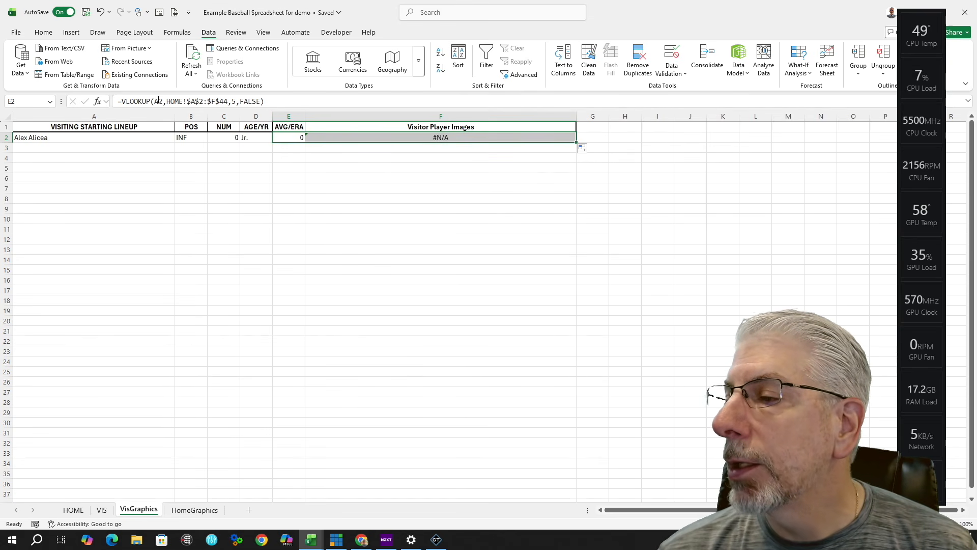
{"action": "left_click", "coordinate": [394, 140]}
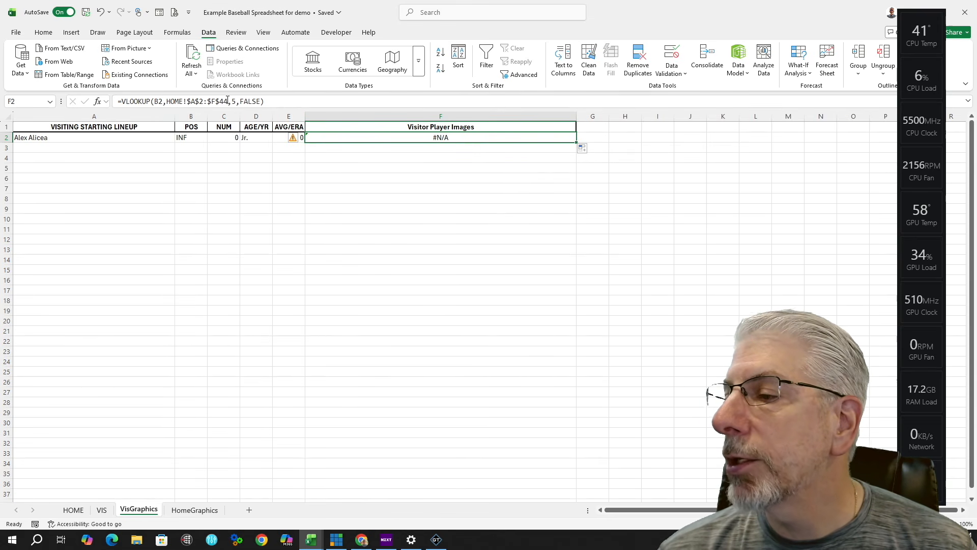
{"action": "left_click", "coordinate": [159, 101]}
{"action": "key", "text": "BackSpace"}
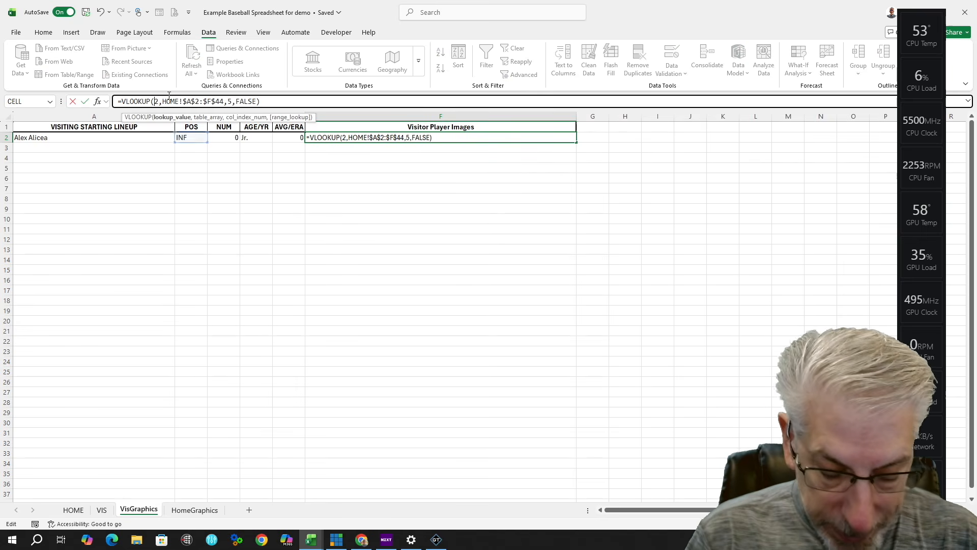
{"action": "type", "text": "A"}
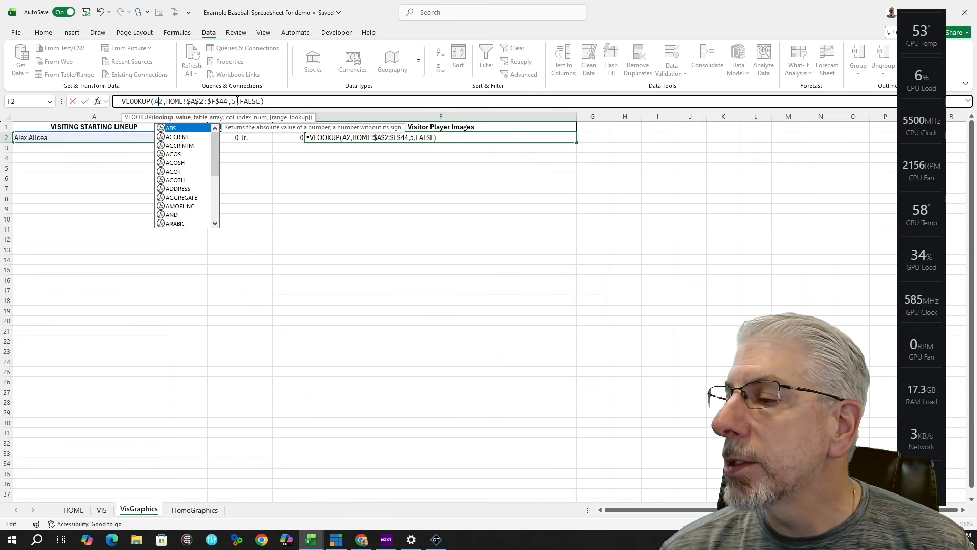
{"action": "left_click", "coordinate": [235, 101]}
{"action": "key", "text": "BackSpace"}
{"action": "type", "text": "^"}
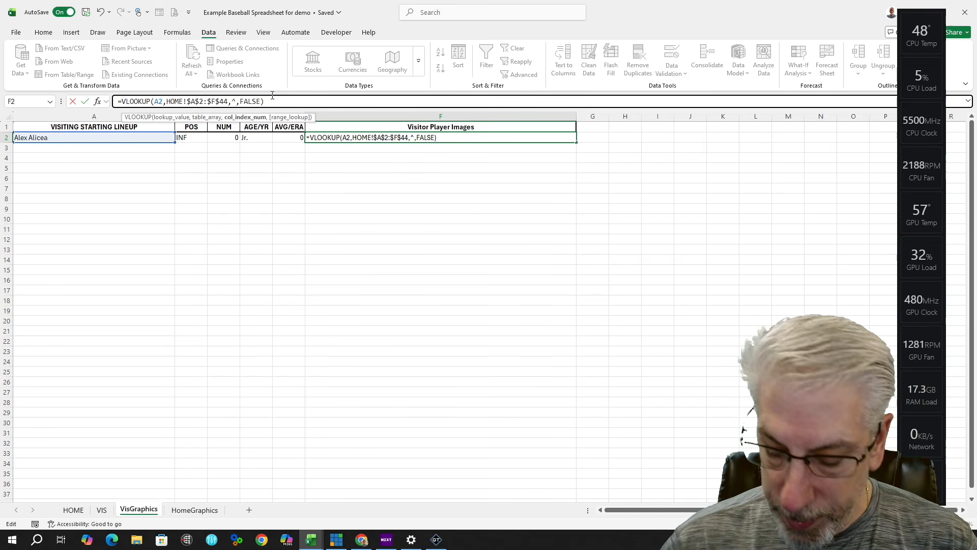
{"action": "key", "text": "BackSpace"}
{"action": "type", "text": "6"}
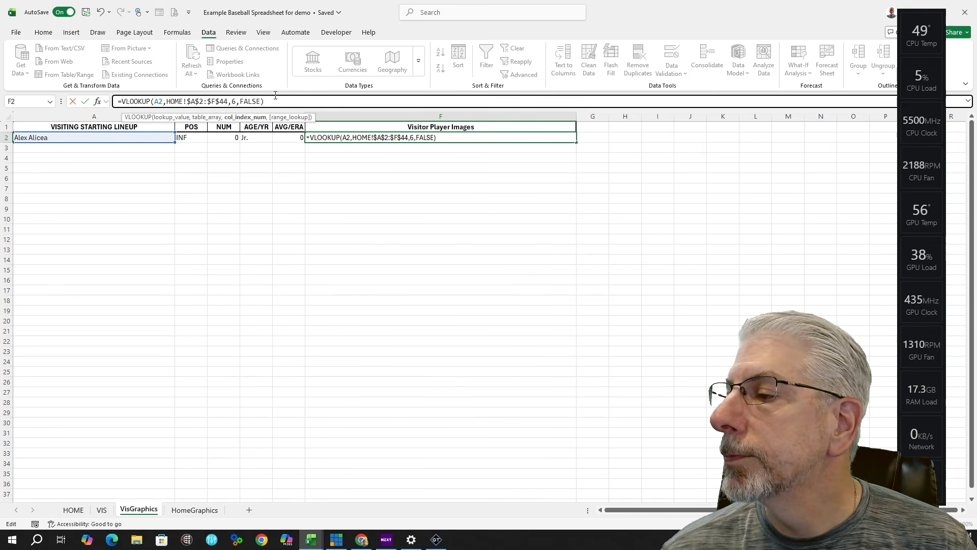
{"action": "left_click", "coordinate": [276, 100]}
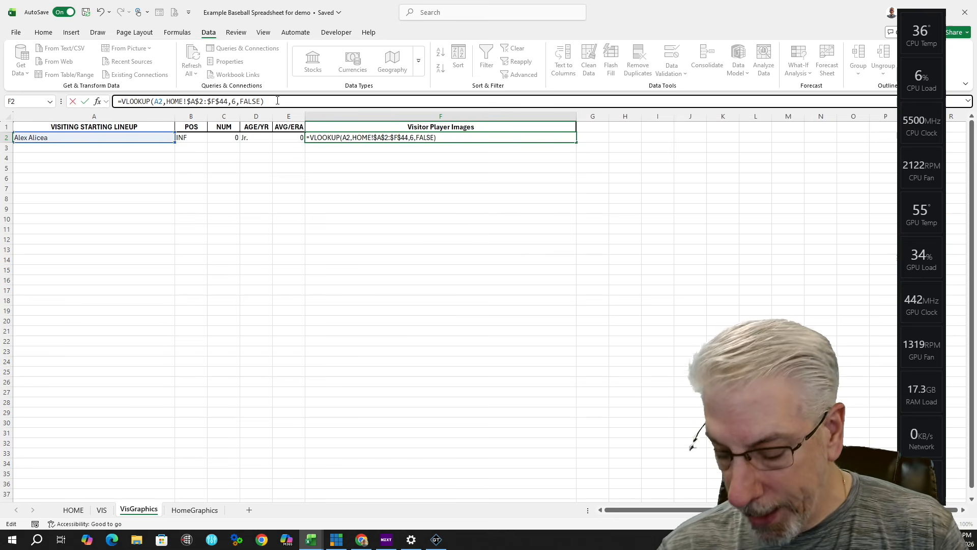
{"action": "key", "text": "Return"}
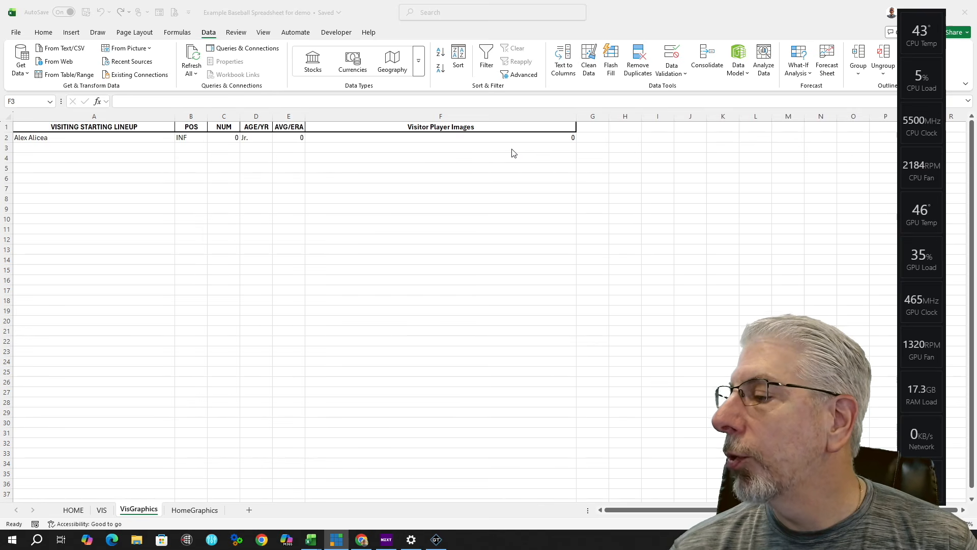
{"action": "left_click", "coordinate": [157, 146]}
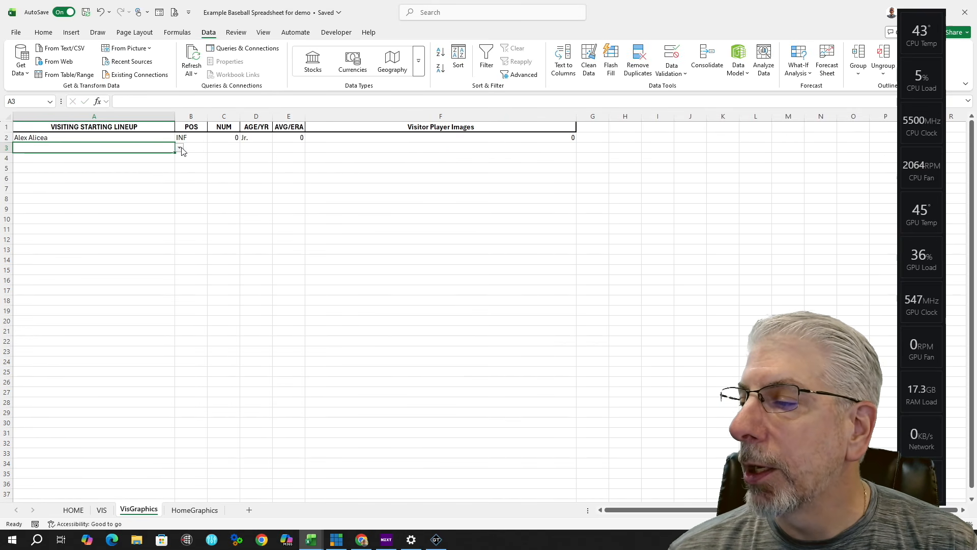
{"action": "left_click", "coordinate": [181, 147]}
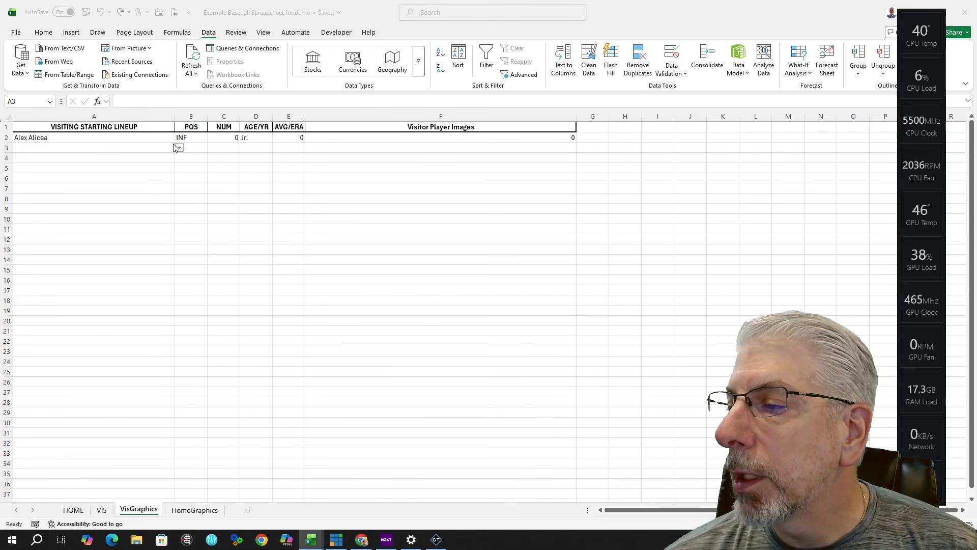
{"action": "left_click", "coordinate": [181, 149]}
{"action": "left_click", "coordinate": [181, 149]}
{"action": "scroll", "coordinate": [102, 205], "scroll_direction": "down", "scroll_amount": 5}
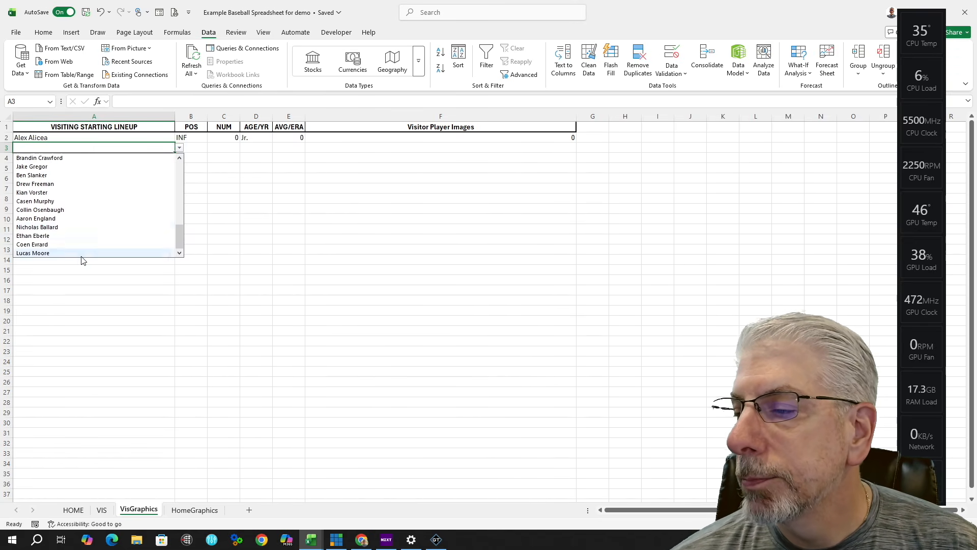
{"action": "left_click", "coordinate": [82, 254]}
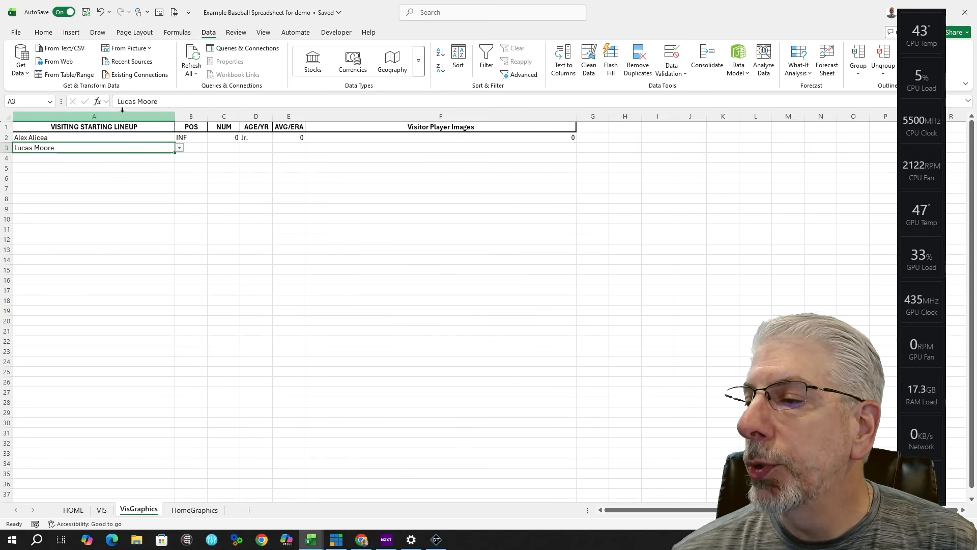
Step: Fill the POS and NUM lookups down into B3 and C3, showing OF and 53
{"action": "left_click", "coordinate": [193, 149]}
{"action": "left_click", "coordinate": [203, 139]}
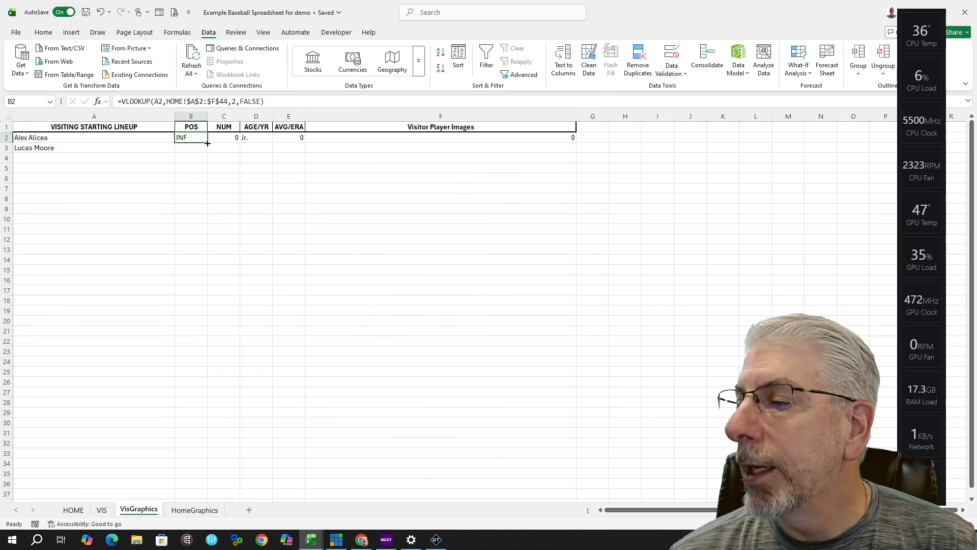
{"action": "left_click_drag", "start_coordinate": [208, 144], "coordinate": [208, 154]}
{"action": "left_click", "coordinate": [192, 147]}
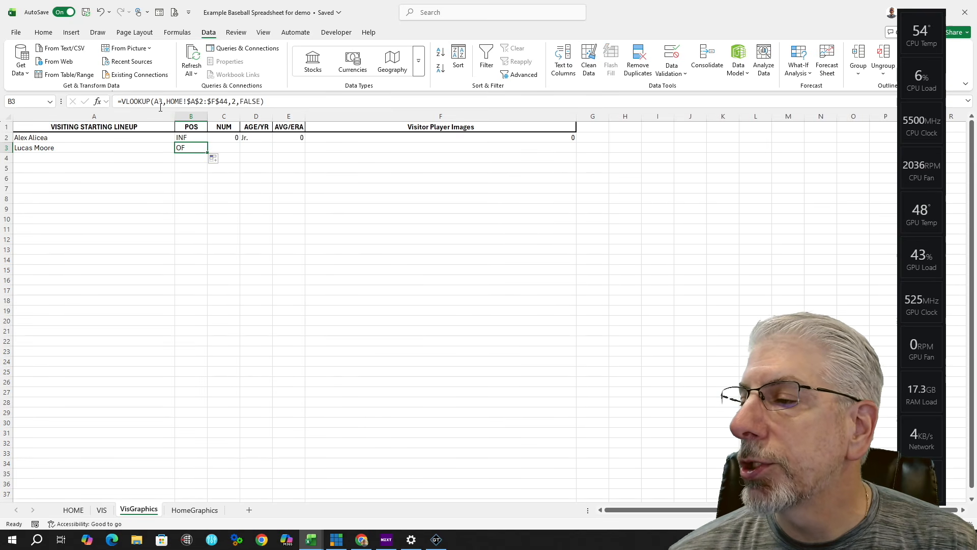
{"action": "left_click", "coordinate": [227, 138]}
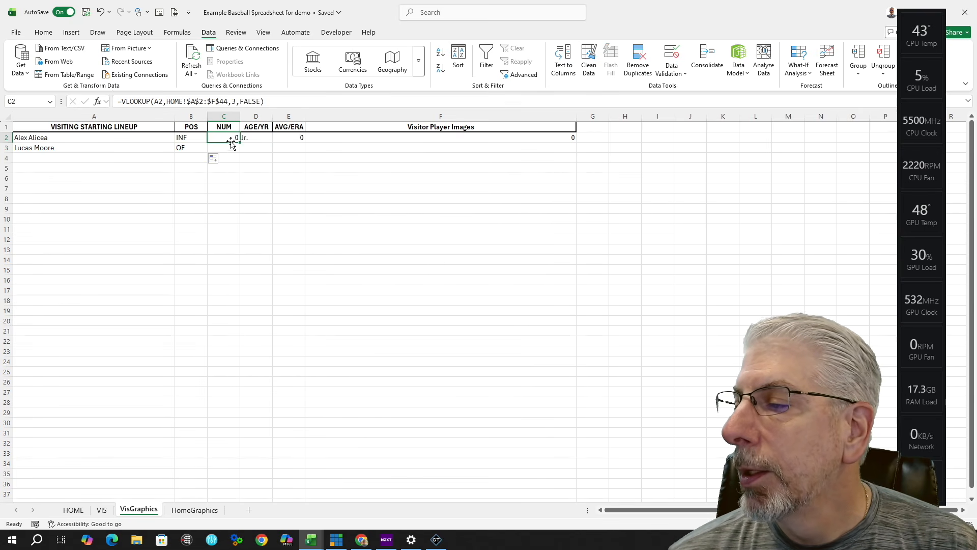
{"action": "left_click_drag", "start_coordinate": [240, 142], "coordinate": [237, 154]}
{"action": "left_click", "coordinate": [227, 148]}
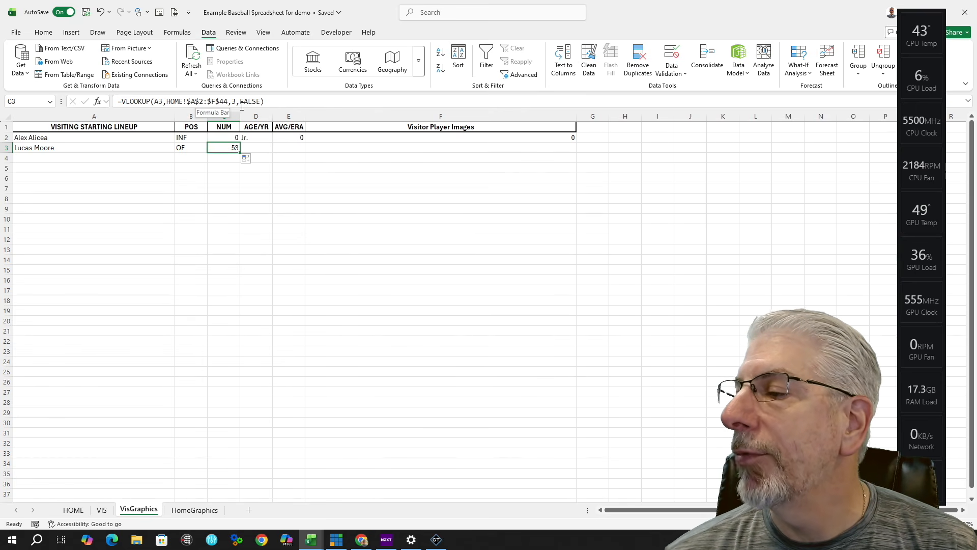
Step: Fill the AGE/YR, AVG/ERA and image lookups down into D3:F3, showing Jr., 0 and 0
{"action": "left_click", "coordinate": [259, 139]}
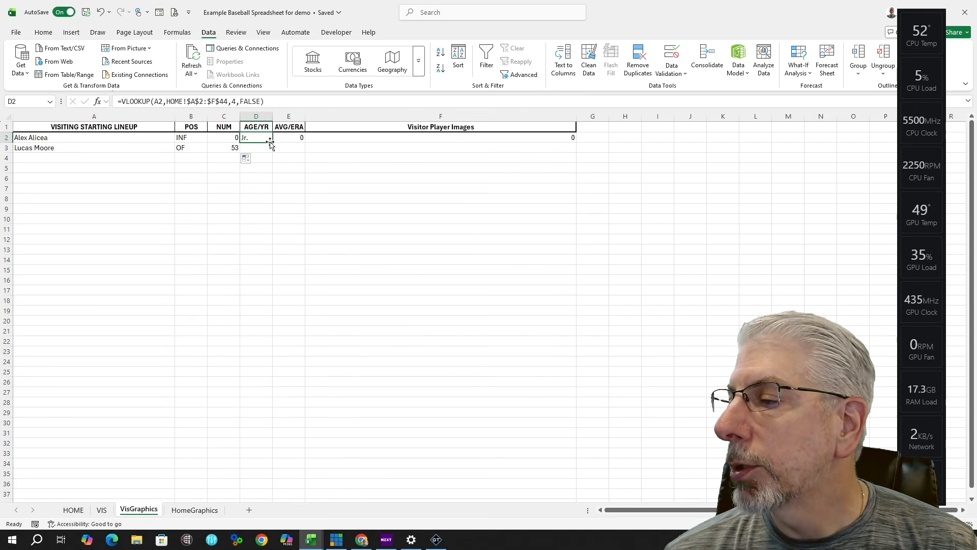
{"action": "left_click_drag", "start_coordinate": [274, 142], "coordinate": [301, 153]}
{"action": "left_click", "coordinate": [297, 146]}
{"action": "left_click", "coordinate": [295, 137]}
{"action": "left_click", "coordinate": [405, 139]}
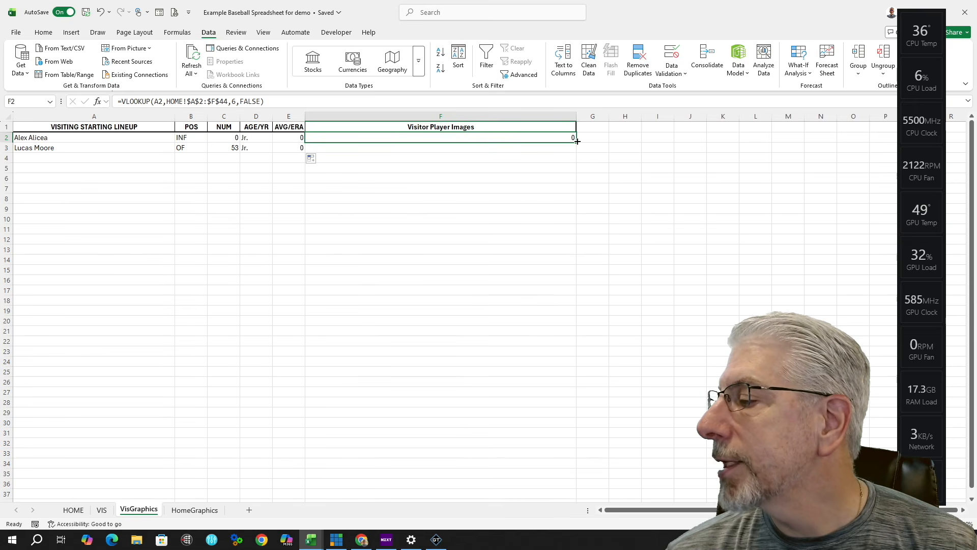
{"action": "left_click_drag", "start_coordinate": [575, 144], "coordinate": [576, 152]}
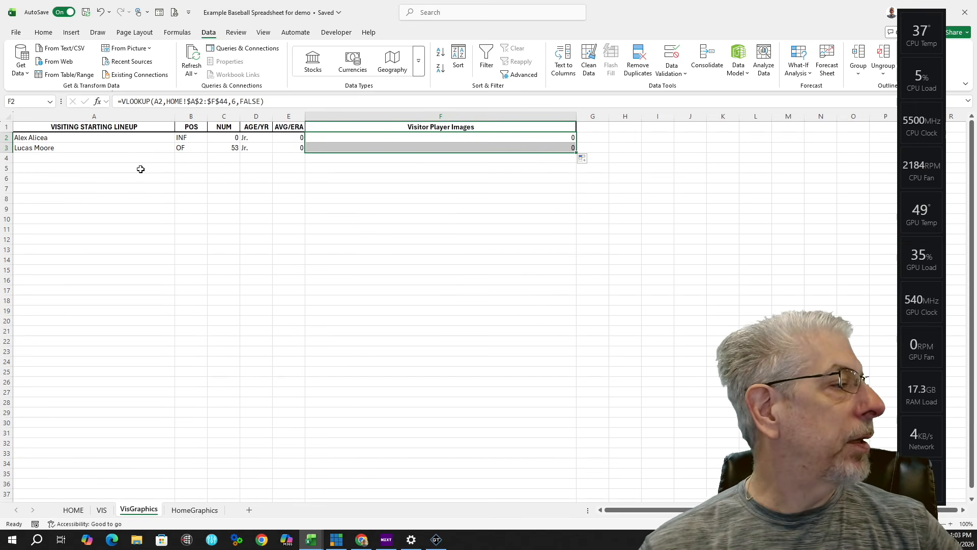
{"action": "left_click", "coordinate": [141, 159]}
{"action": "left_click", "coordinate": [180, 159]}
{"action": "scroll", "coordinate": [146, 228], "scroll_direction": "down", "scroll_amount": 2}
{"action": "left_click", "coordinate": [146, 227]}
{"action": "left_click", "coordinate": [152, 168]}
{"action": "left_click", "coordinate": [179, 169]}
{"action": "left_click", "coordinate": [94, 273]}
{"action": "left_click", "coordinate": [168, 178]}
{"action": "left_click", "coordinate": [180, 179]}
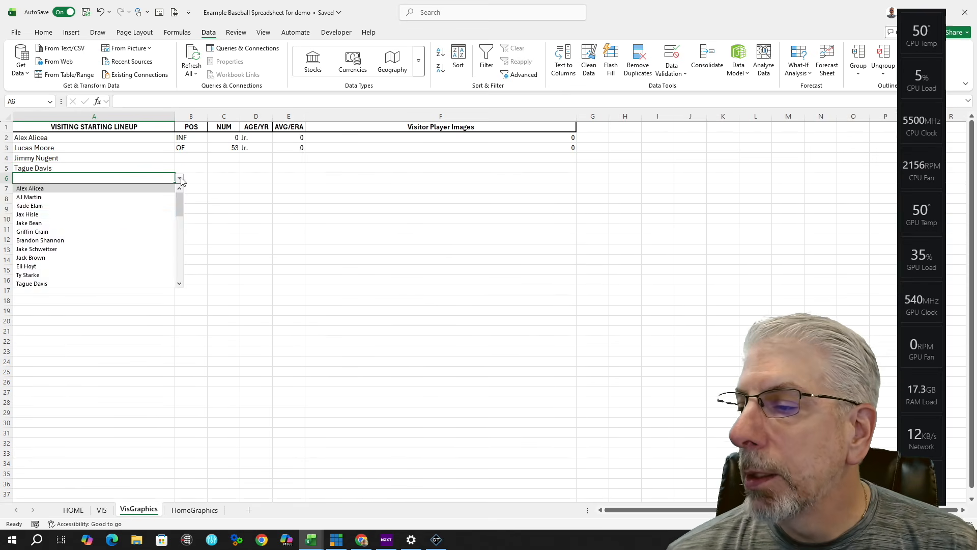
{"action": "left_click", "coordinate": [94, 242]}
{"action": "left_click", "coordinate": [168, 189]}
{"action": "left_click", "coordinate": [180, 189]}
{"action": "scroll", "coordinate": [87, 233], "scroll_direction": "down", "scroll_amount": 5}
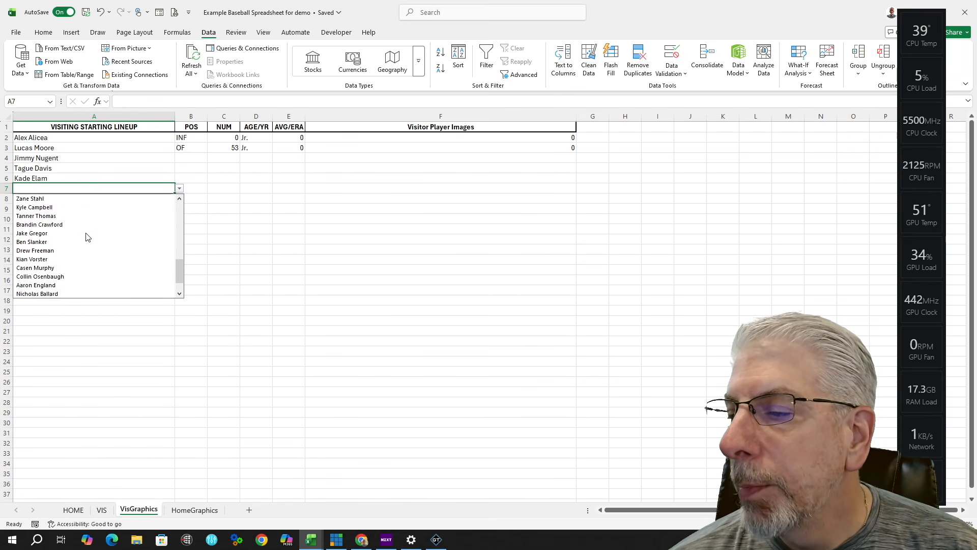
{"action": "left_click", "coordinate": [87, 234]}
{"action": "left_click", "coordinate": [168, 199]}
{"action": "left_click", "coordinate": [180, 200]}
{"action": "scroll", "coordinate": [107, 239], "scroll_direction": "down", "scroll_amount": 5}
{"action": "left_click", "coordinate": [75, 242]}
{"action": "left_click", "coordinate": [168, 210]}
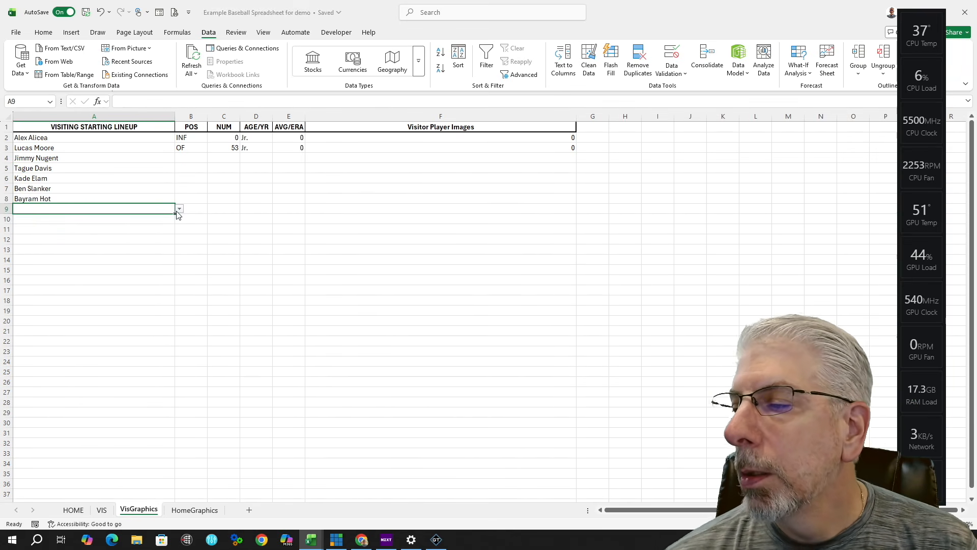
{"action": "left_click", "coordinate": [179, 209]}
{"action": "scroll", "coordinate": [72, 272], "scroll_direction": "down", "scroll_amount": 5}
{"action": "scroll", "coordinate": [72, 271], "scroll_direction": "up", "scroll_amount": 5}
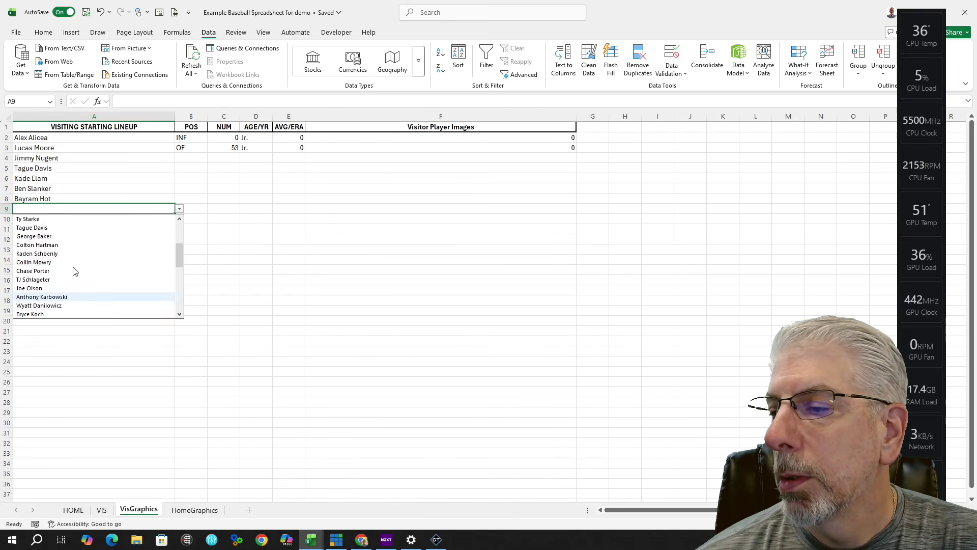
{"action": "left_click", "coordinate": [72, 256]}
{"action": "key", "text": "Return"}
{"action": "left_click", "coordinate": [179, 220]}
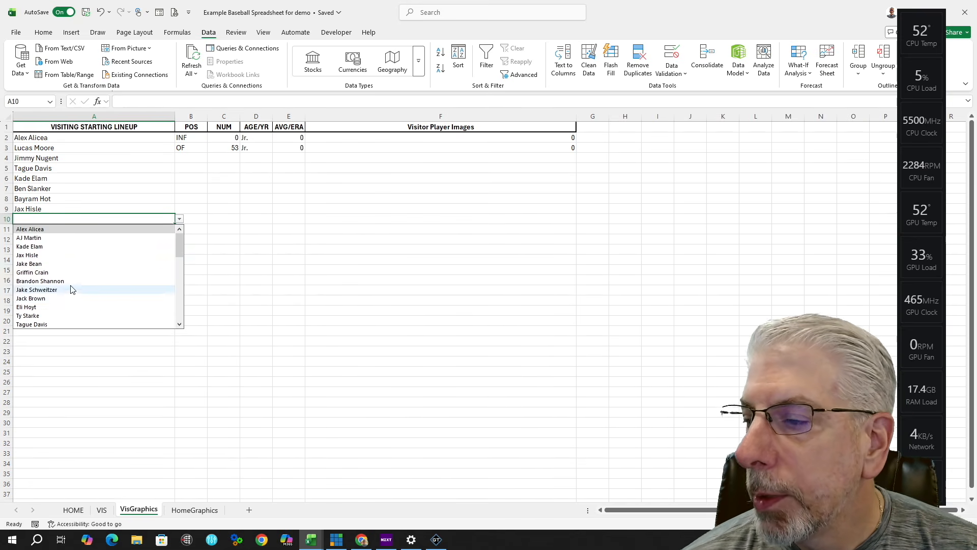
{"action": "left_click", "coordinate": [72, 286]}
{"action": "key", "text": "Return"}
{"action": "left_click", "coordinate": [147, 156]}
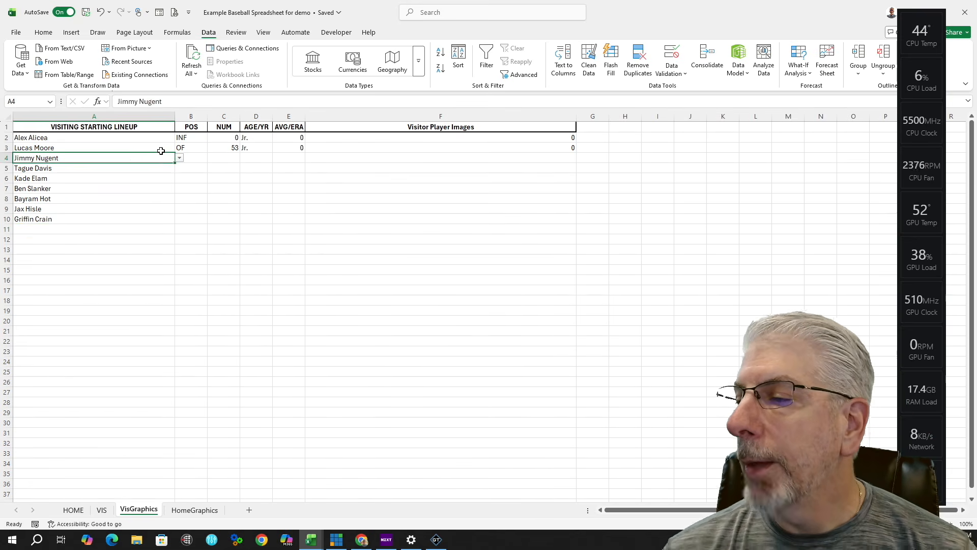
{"action": "left_click", "coordinate": [200, 150]}
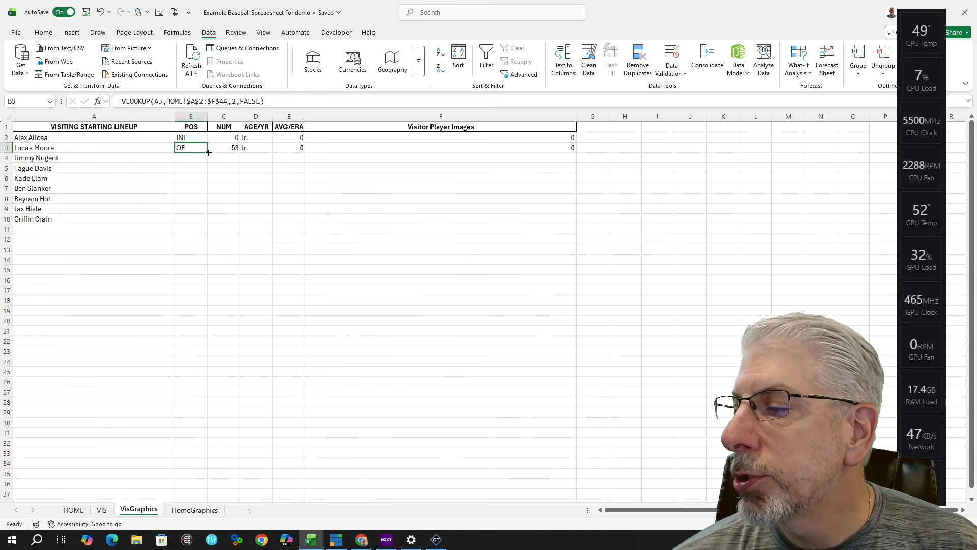
Step: Fill the POS, NUM, AGE/YR, AVG/ERA and image formulas in B3:F3 down to row 10
{"action": "left_click_drag", "start_coordinate": [208, 152], "coordinate": [200, 221]}
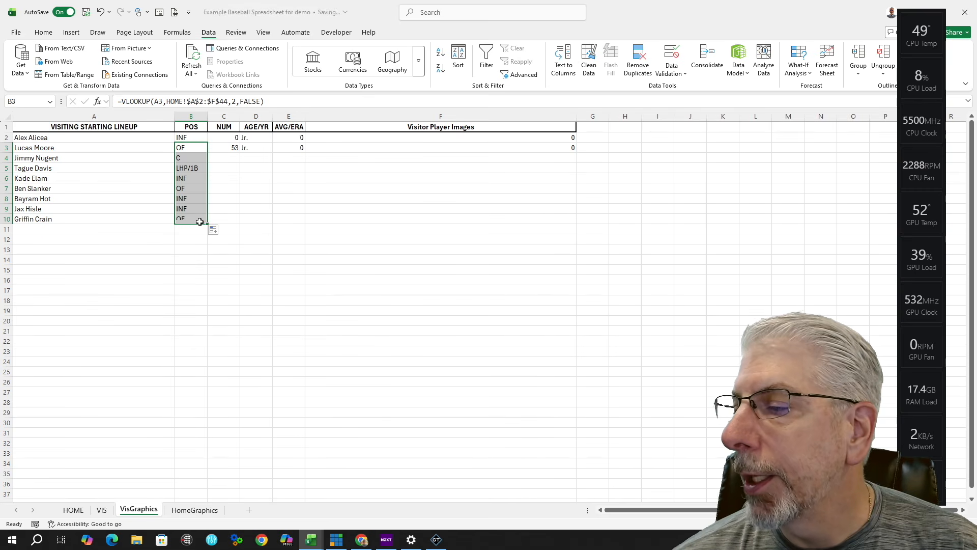
{"action": "left_click", "coordinate": [224, 148]}
{"action": "double_click", "coordinate": [240, 152]}
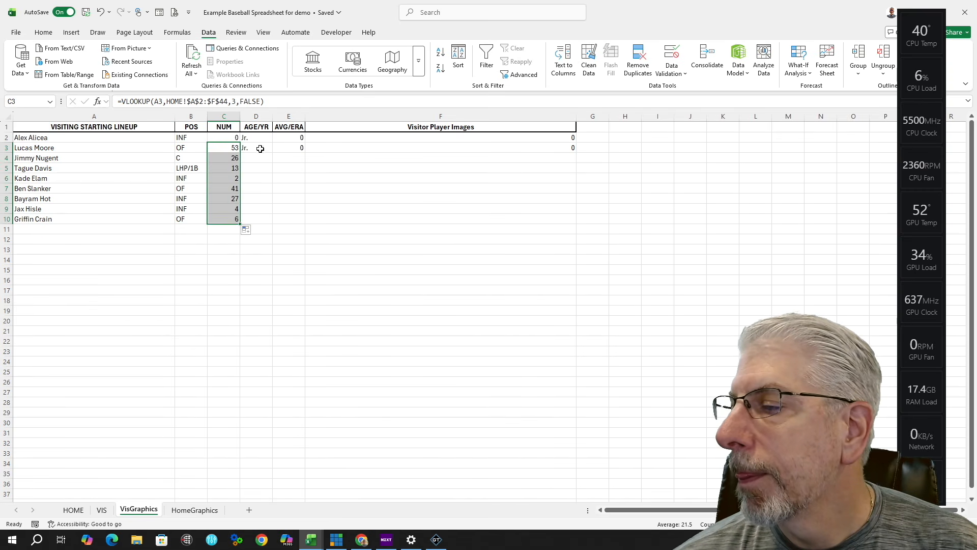
{"action": "left_click", "coordinate": [261, 148]}
{"action": "double_click", "coordinate": [273, 153]}
{"action": "left_click", "coordinate": [288, 147]}
{"action": "double_click", "coordinate": [305, 152]}
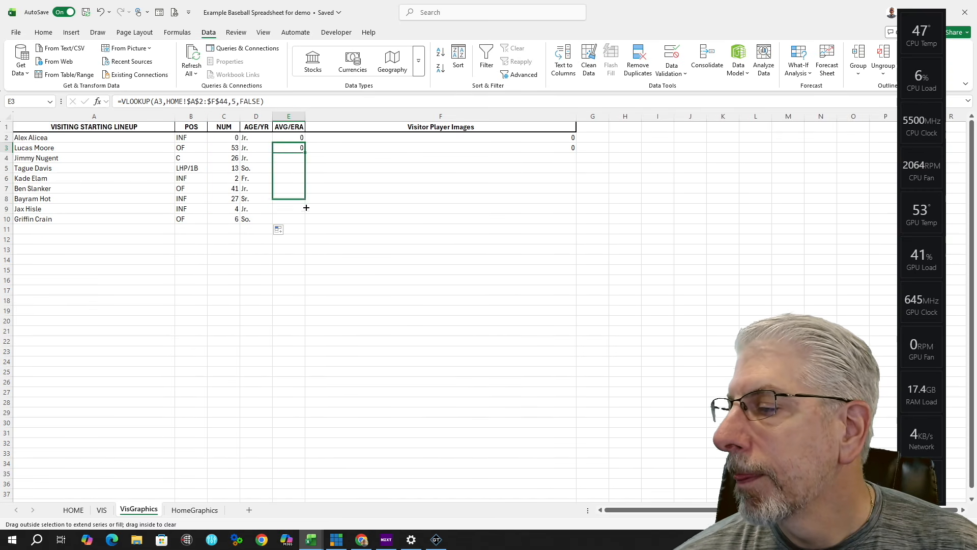
{"action": "left_click", "coordinate": [460, 147]}
{"action": "double_click", "coordinate": [576, 152]}
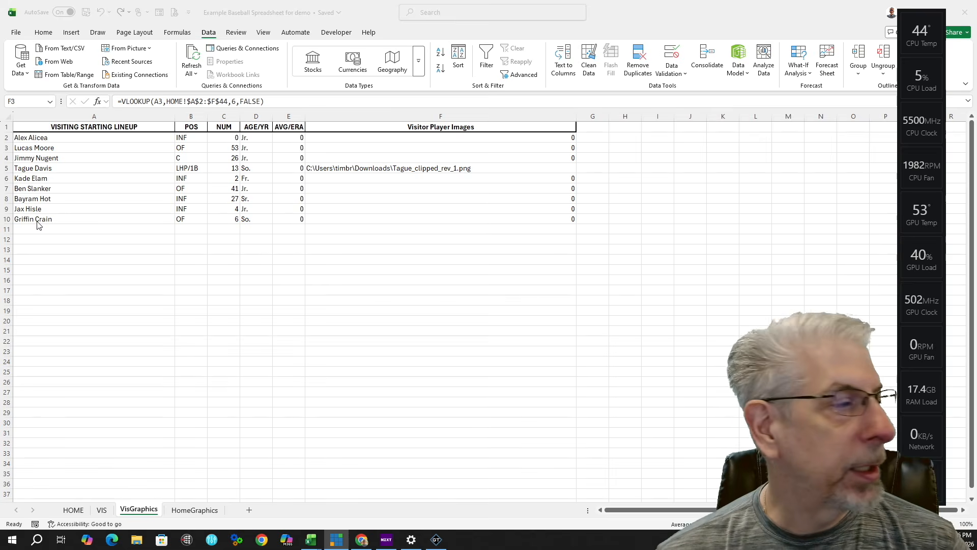
{"action": "scroll", "coordinate": [82, 274], "scroll_direction": "down", "scroll_amount": 5}
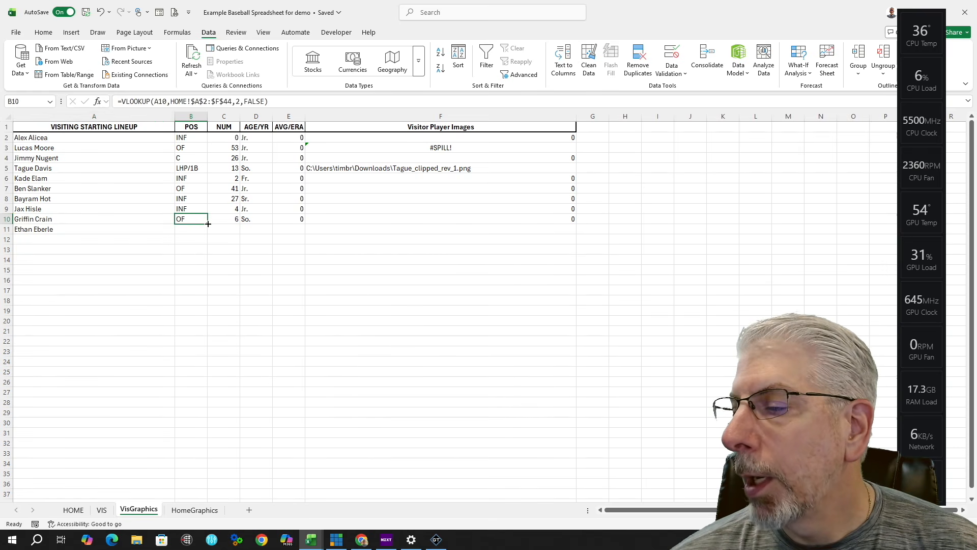
{"action": "left_click_drag", "start_coordinate": [208, 224], "coordinate": [307, 233]}
{"action": "left_click", "coordinate": [233, 221]}
{"action": "left_click", "coordinate": [264, 221]}
{"action": "left_click", "coordinate": [295, 221]}
{"action": "left_click", "coordinate": [477, 219]}
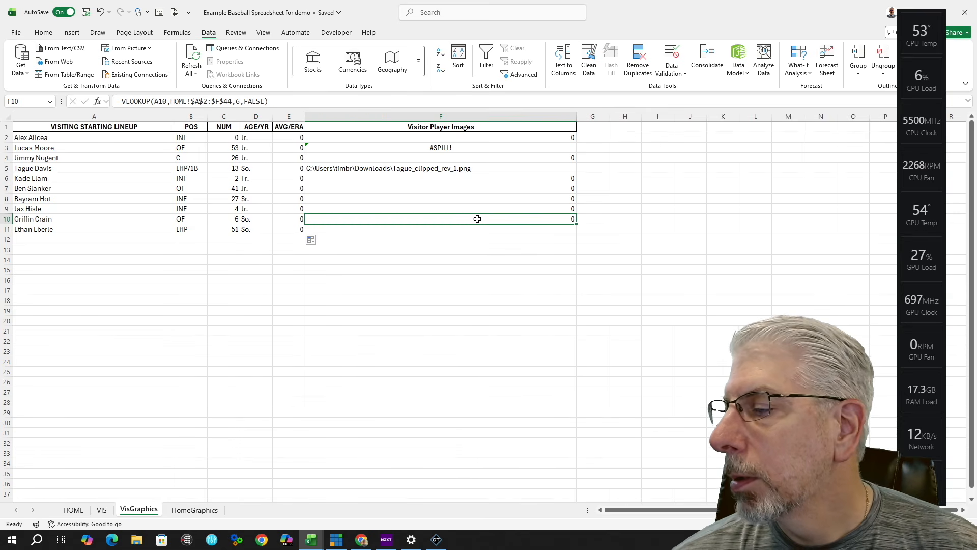
{"action": "left_click_drag", "start_coordinate": [576, 224], "coordinate": [385, 234]}
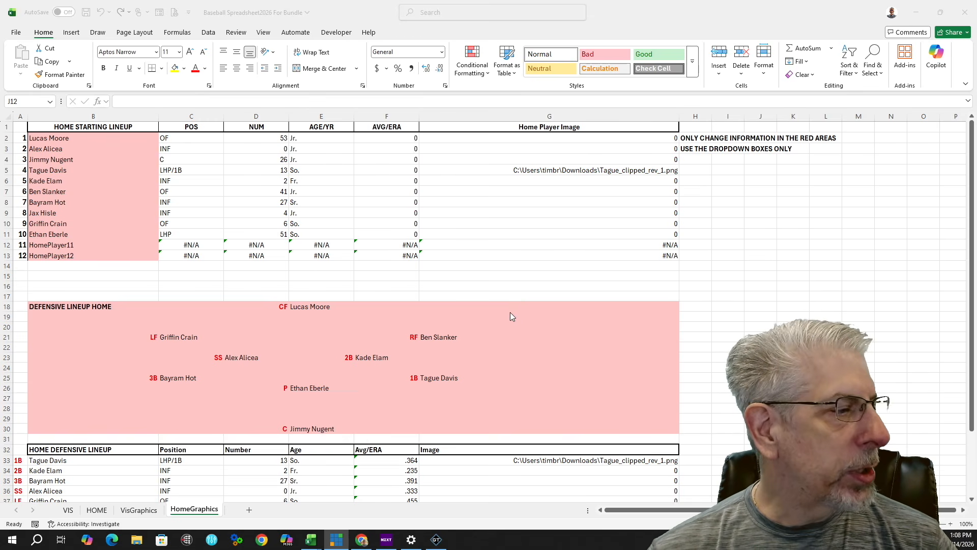
{"action": "scroll", "coordinate": [676, 370], "scroll_direction": "down", "scroll_amount": 4}
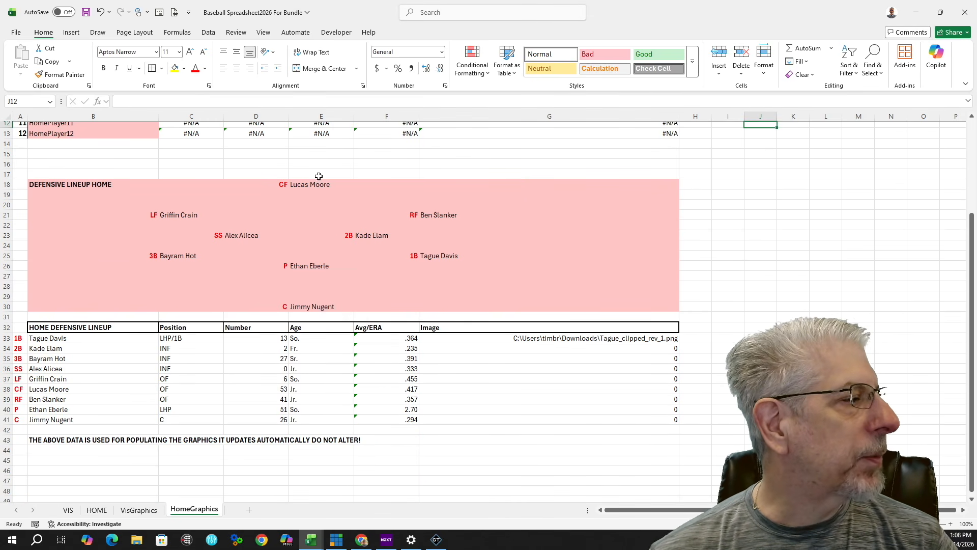
{"action": "left_click", "coordinate": [340, 184]}
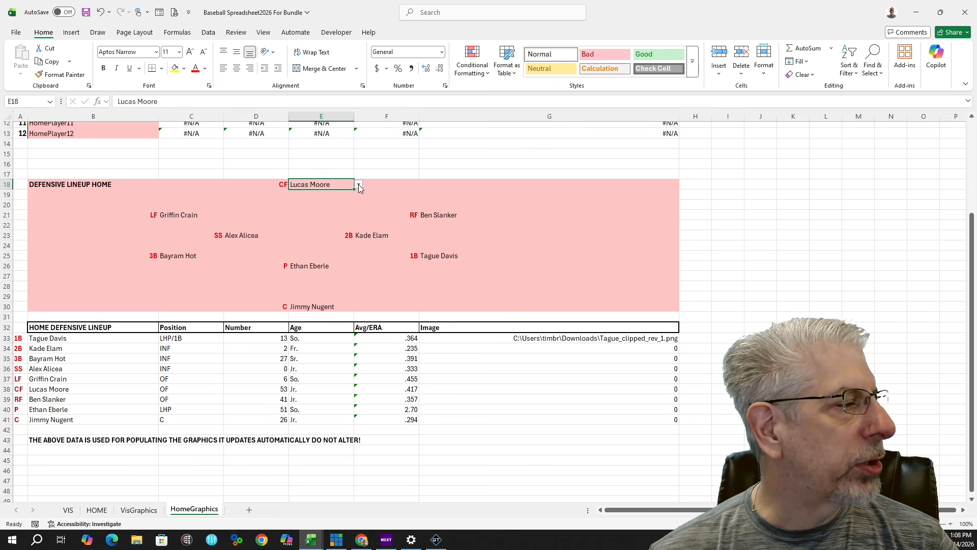
{"action": "left_click", "coordinate": [358, 185]}
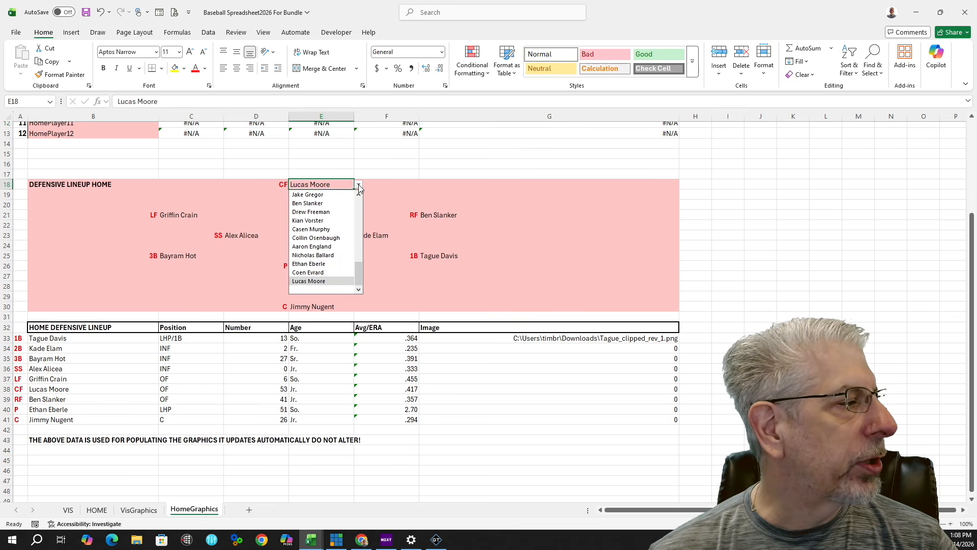
{"action": "left_click", "coordinate": [339, 212]}
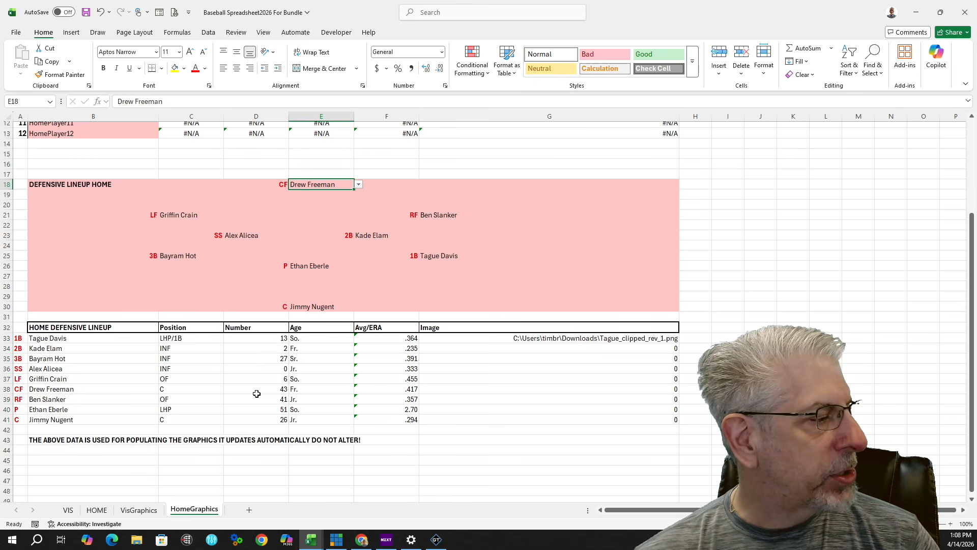
{"action": "left_click", "coordinate": [359, 185]}
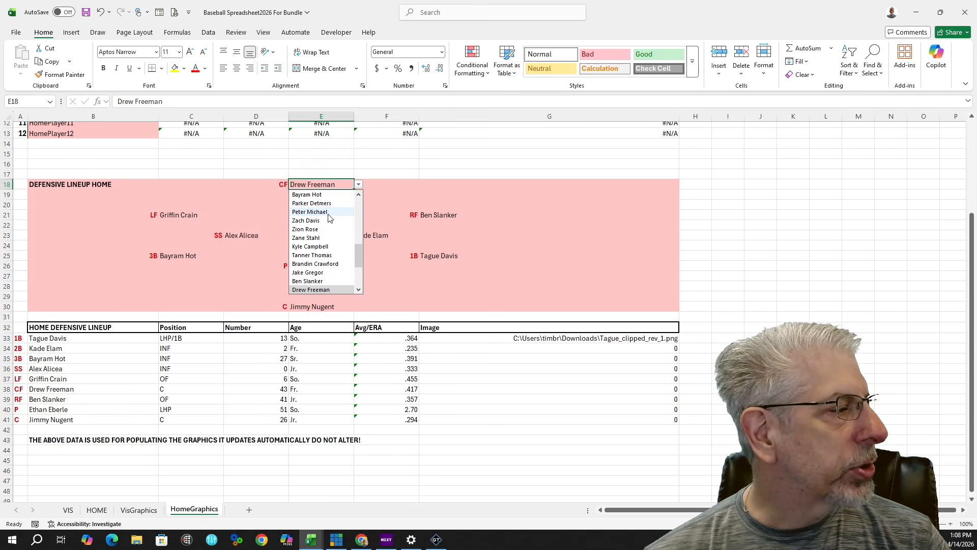
{"action": "scroll", "coordinate": [336, 216], "scroll_direction": "down", "scroll_amount": 3}
{"action": "left_click", "coordinate": [334, 281]}
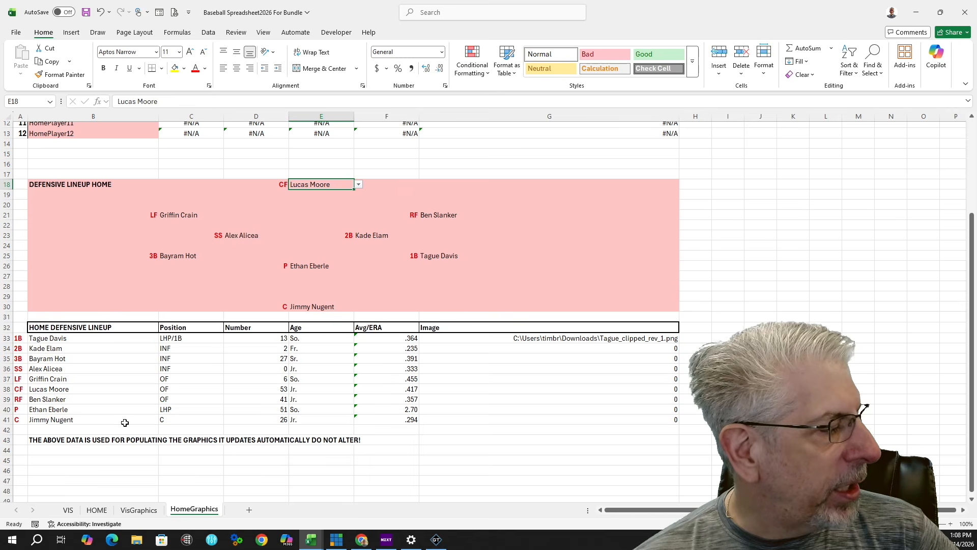
{"action": "scroll", "coordinate": [255, 278], "scroll_direction": "up", "scroll_amount": 4}
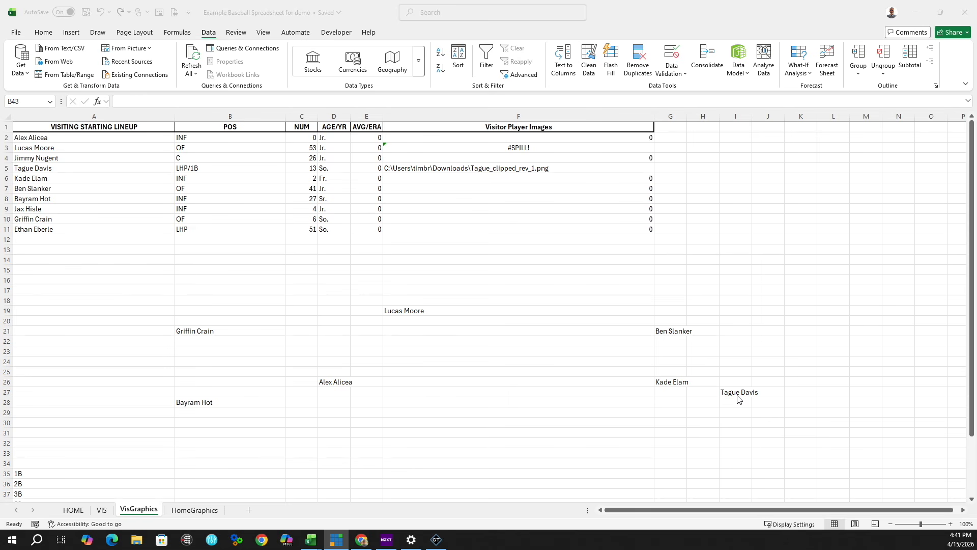
{"action": "left_click", "coordinate": [511, 310]}
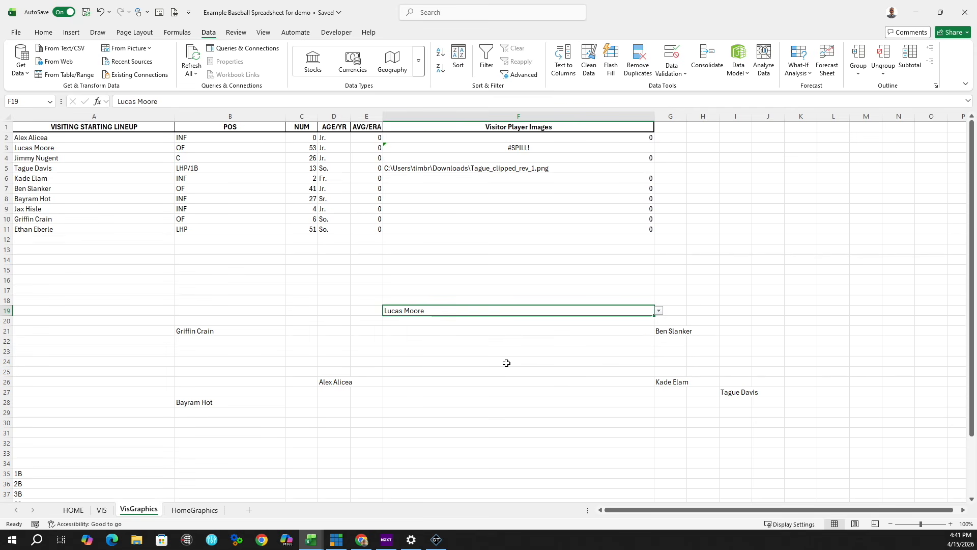
{"action": "scroll", "coordinate": [506, 363], "scroll_direction": "down", "scroll_amount": 1}
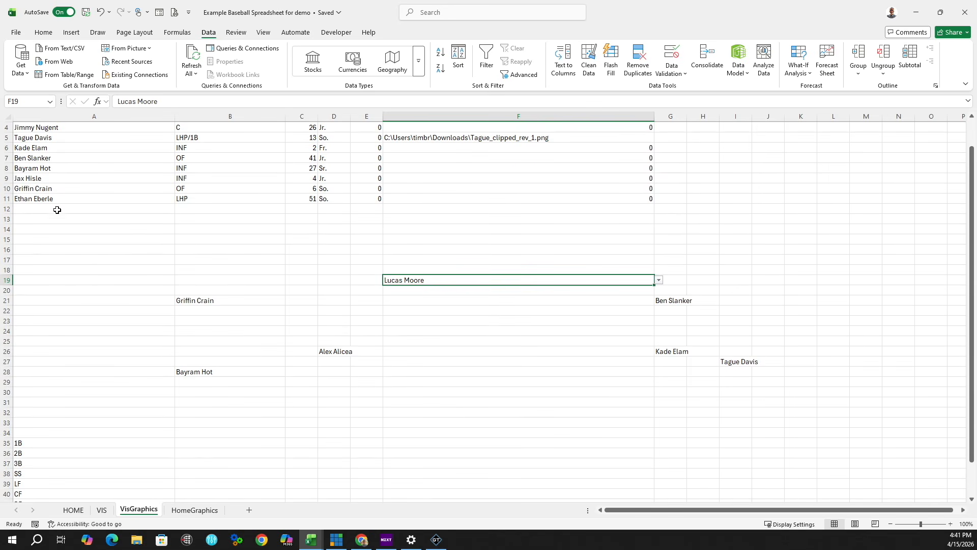
{"action": "left_click", "coordinate": [100, 199]}
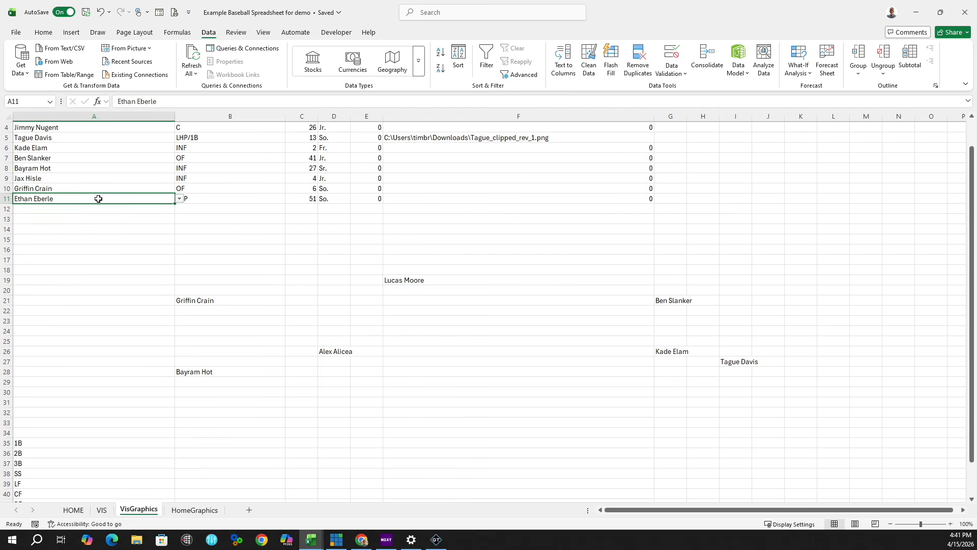
{"action": "right_click", "coordinate": [99, 200]}
{"action": "left_click", "coordinate": [134, 203]}
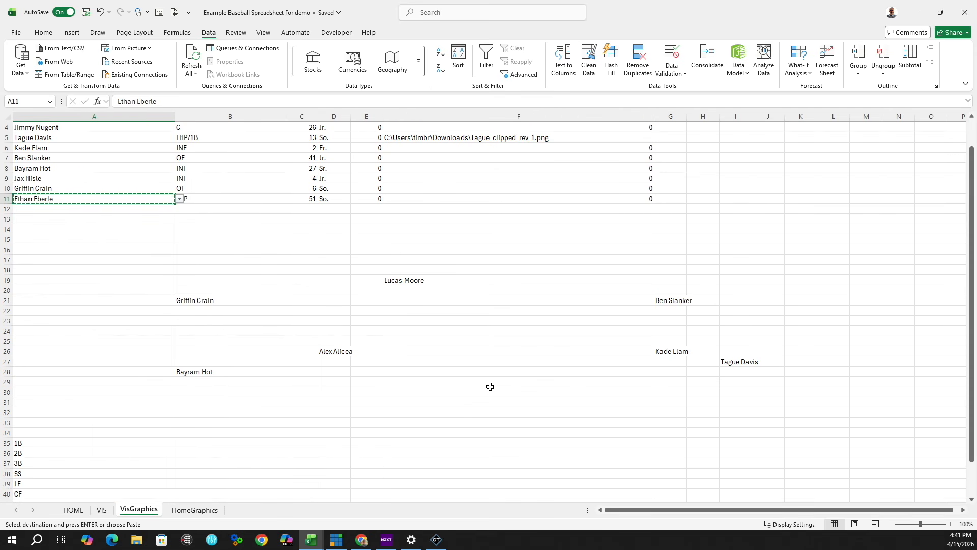
{"action": "left_click", "coordinate": [442, 371]}
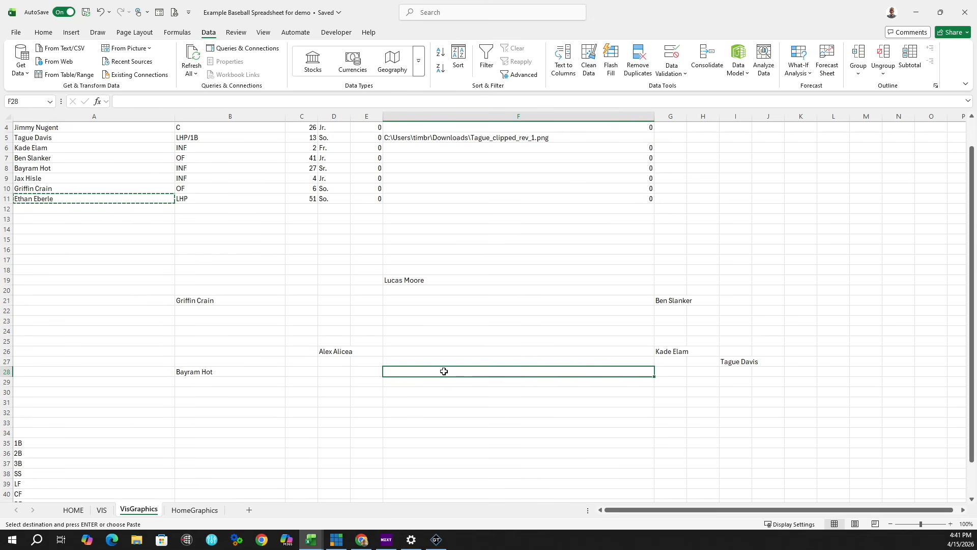
{"action": "right_click", "coordinate": [441, 376]}
{"action": "left_click", "coordinate": [470, 93]}
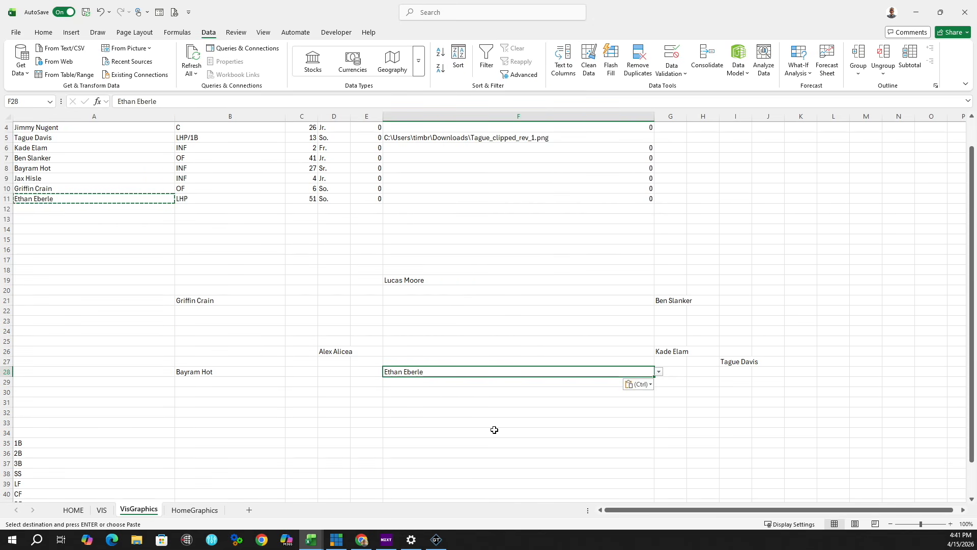
{"action": "scroll", "coordinate": [494, 430], "scroll_direction": "down", "scroll_amount": 2}
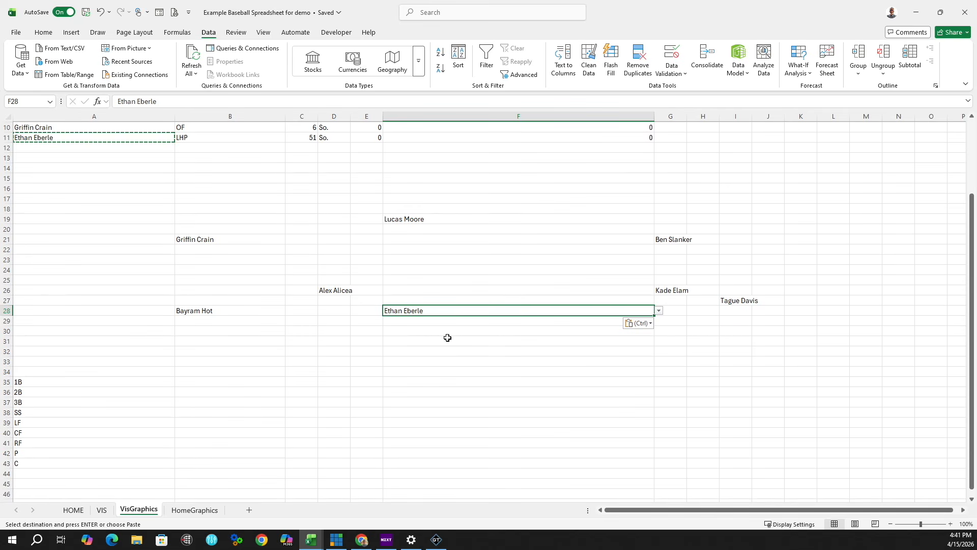
{"action": "left_click", "coordinate": [409, 382]}
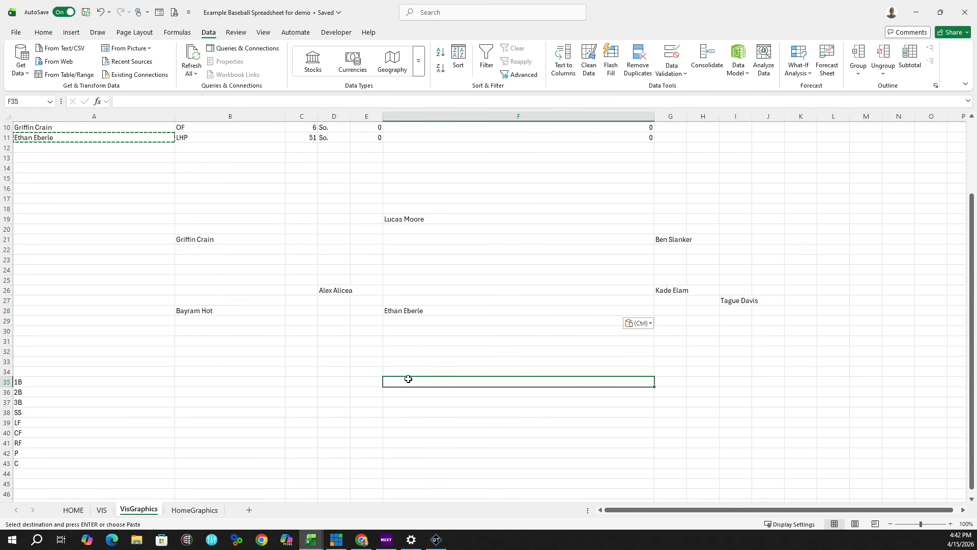
{"action": "right_click", "coordinate": [410, 380]}
{"action": "left_click", "coordinate": [423, 91]}
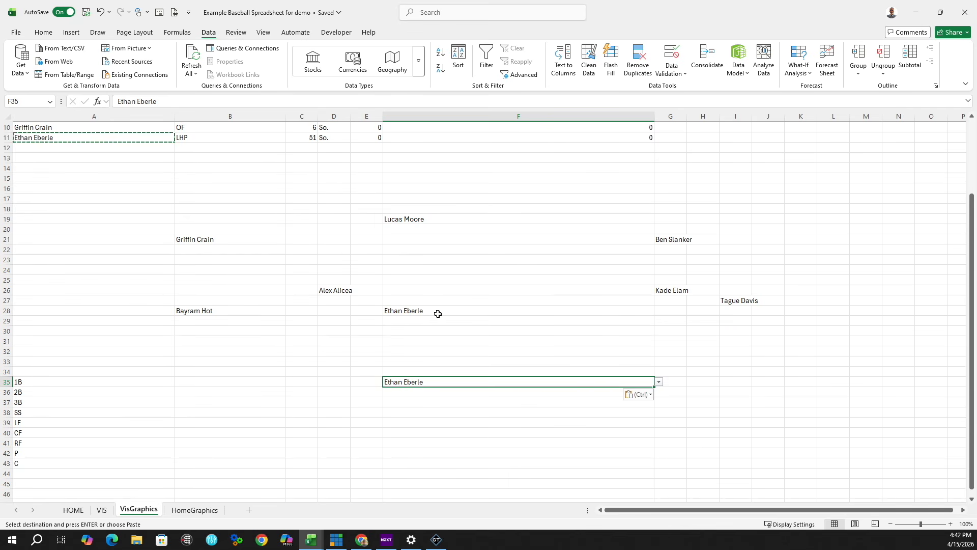
{"action": "left_click", "coordinate": [659, 382]}
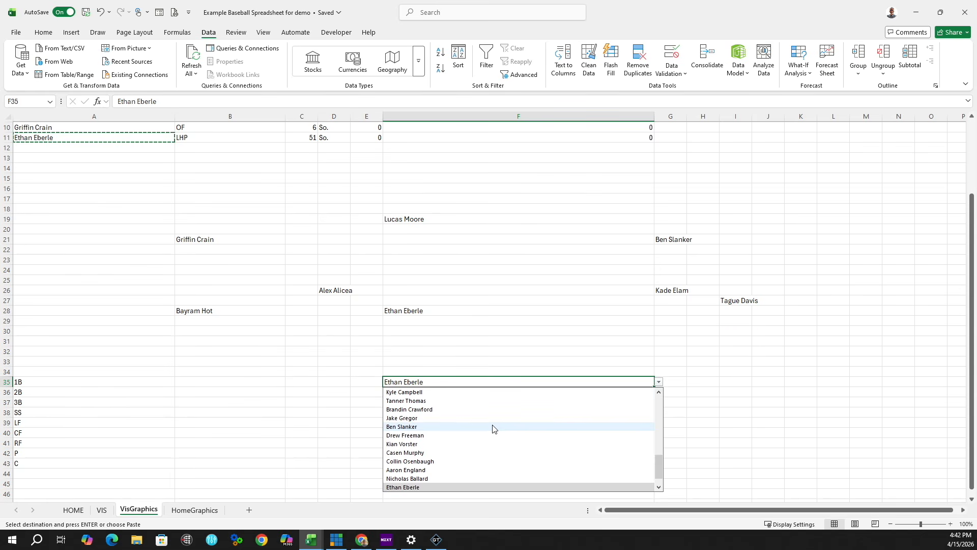
{"action": "scroll", "coordinate": [492, 429], "scroll_direction": "up", "scroll_amount": 4}
{"action": "left_click", "coordinate": [443, 421]}
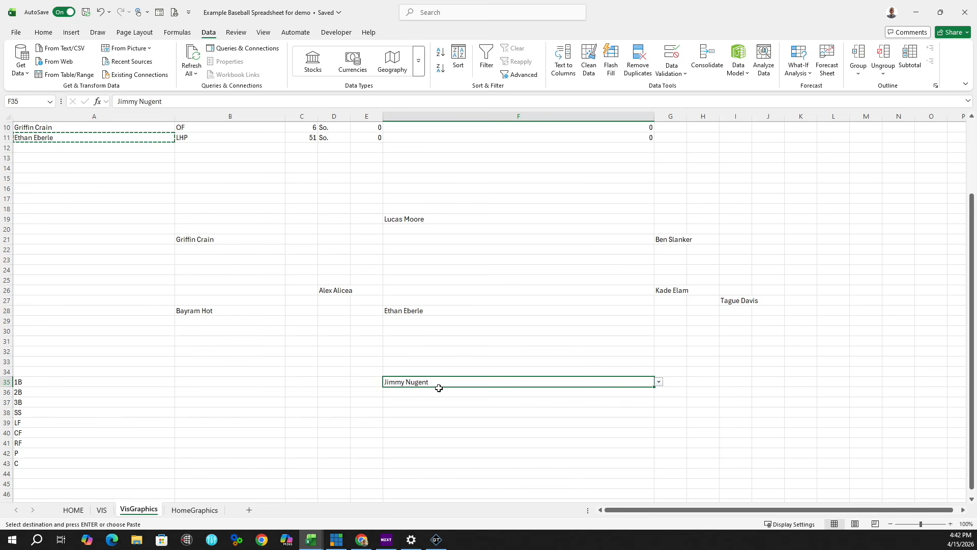
{"action": "left_click", "coordinate": [412, 352]}
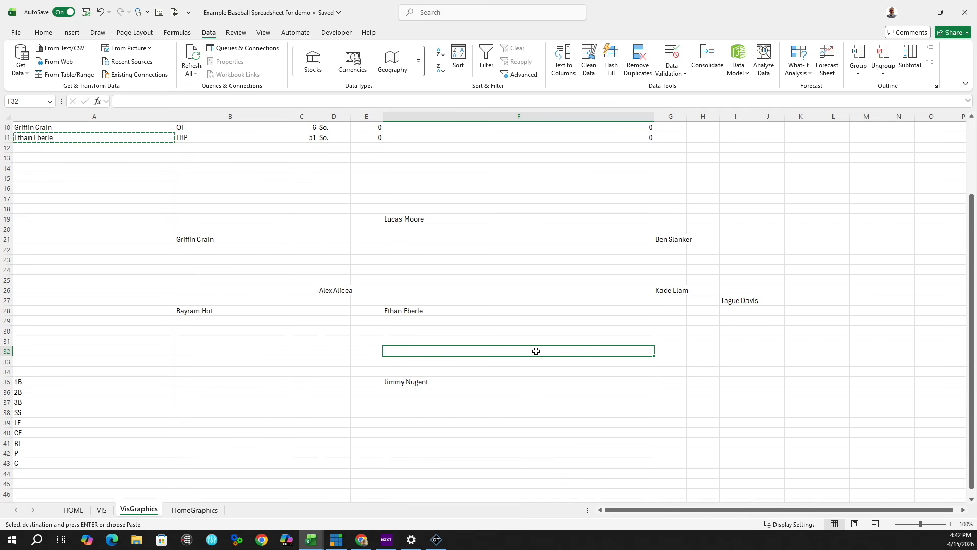
{"action": "left_click", "coordinate": [458, 381]}
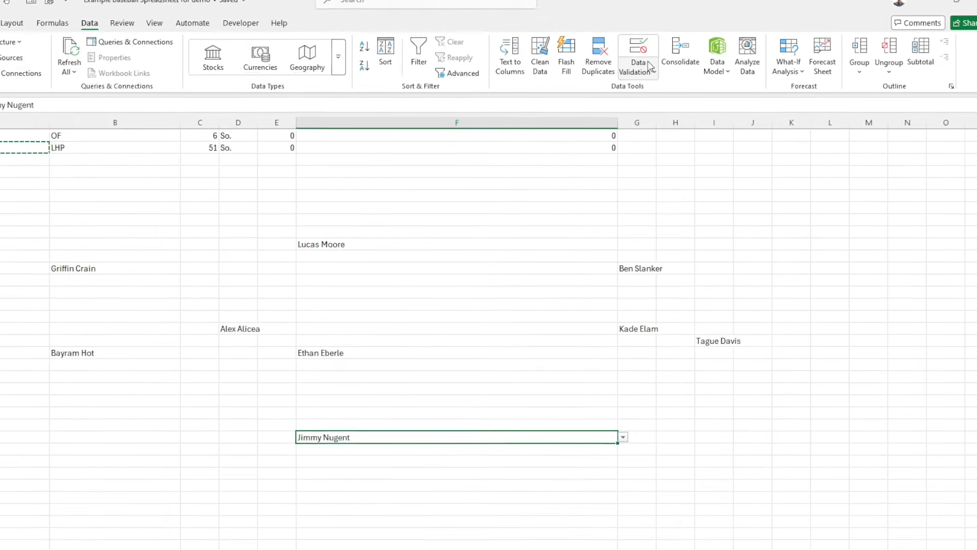
Step: Clear All data validation on F35 to remove its player drop-down list
{"action": "left_click", "coordinate": [650, 68]}
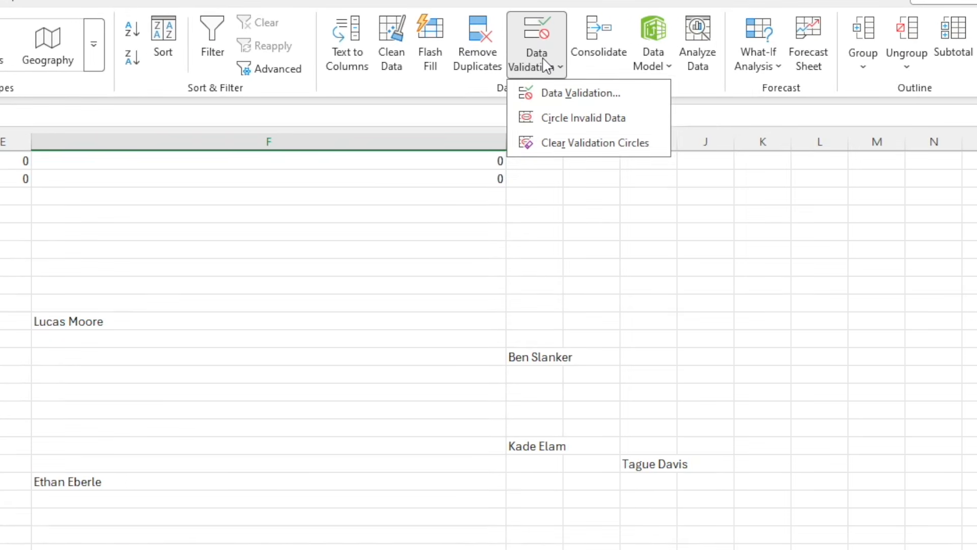
{"action": "left_click", "coordinate": [586, 97]}
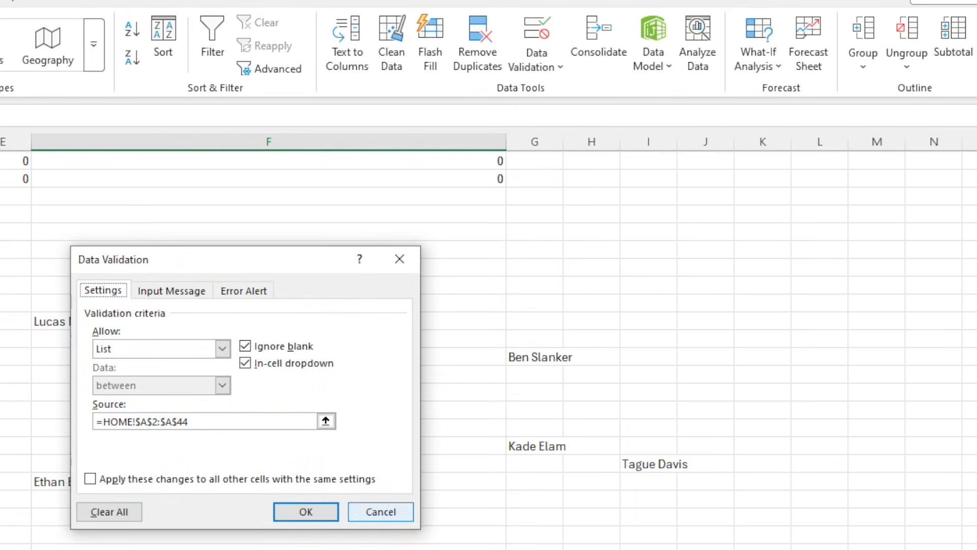
{"action": "left_click", "coordinate": [111, 512]}
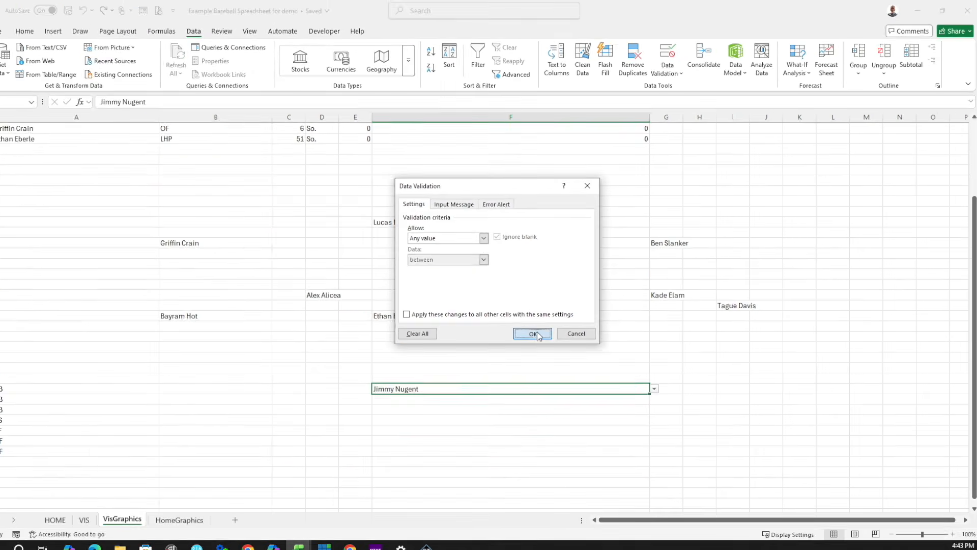
{"action": "left_click", "coordinate": [314, 505]}
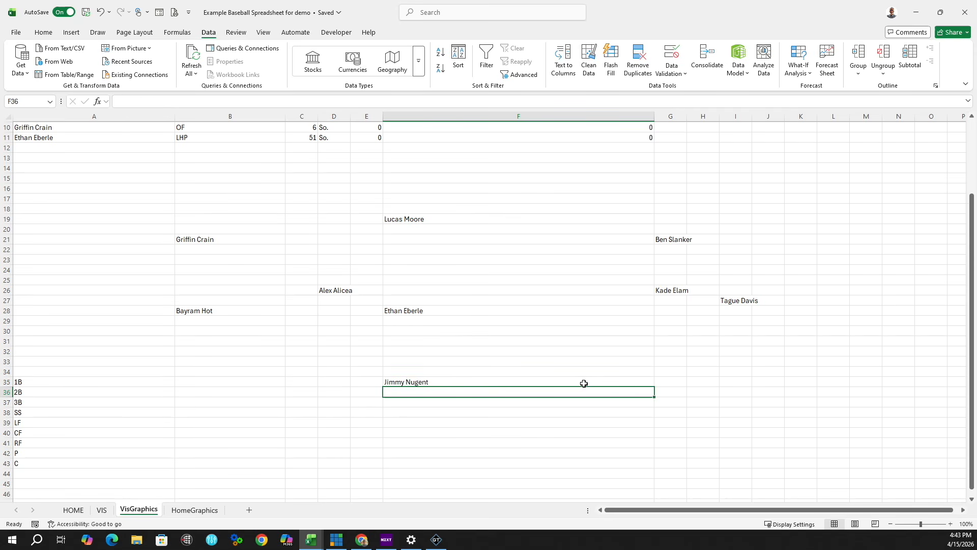
{"action": "key", "text": "Delete"}
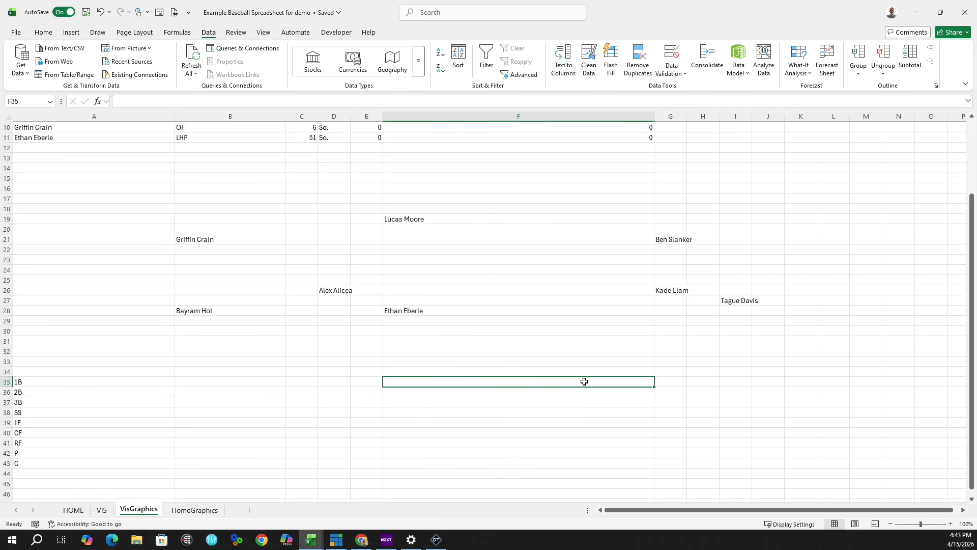
{"action": "left_click", "coordinate": [107, 137]}
{"action": "key", "text": "ctrl+c"}
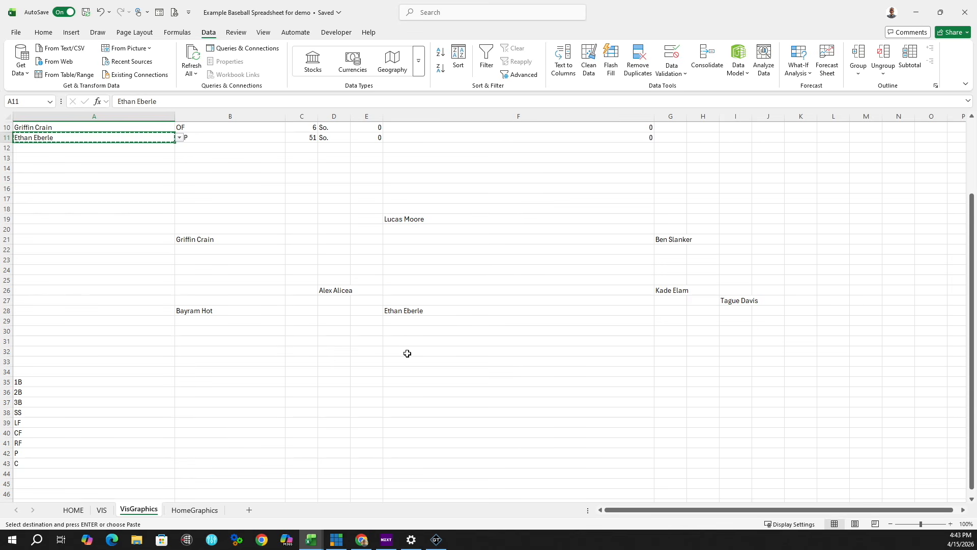
{"action": "left_click", "coordinate": [407, 353]}
{"action": "right_click", "coordinate": [409, 351]}
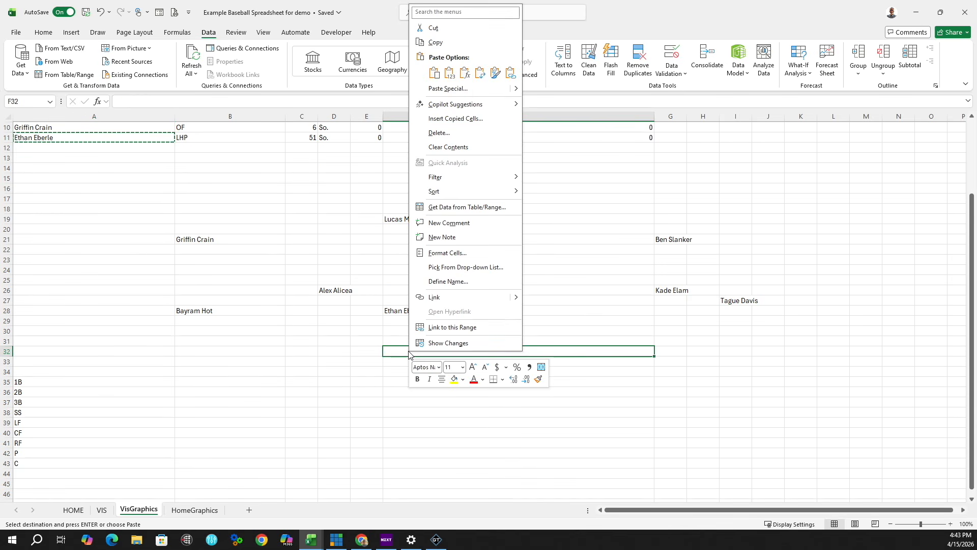
{"action": "left_click", "coordinate": [420, 65]}
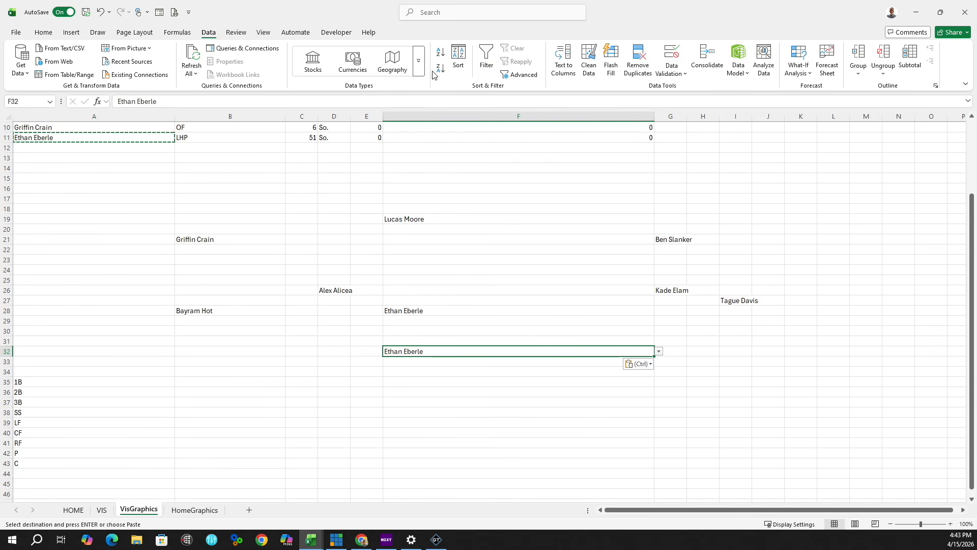
{"action": "left_click", "coordinate": [659, 351]}
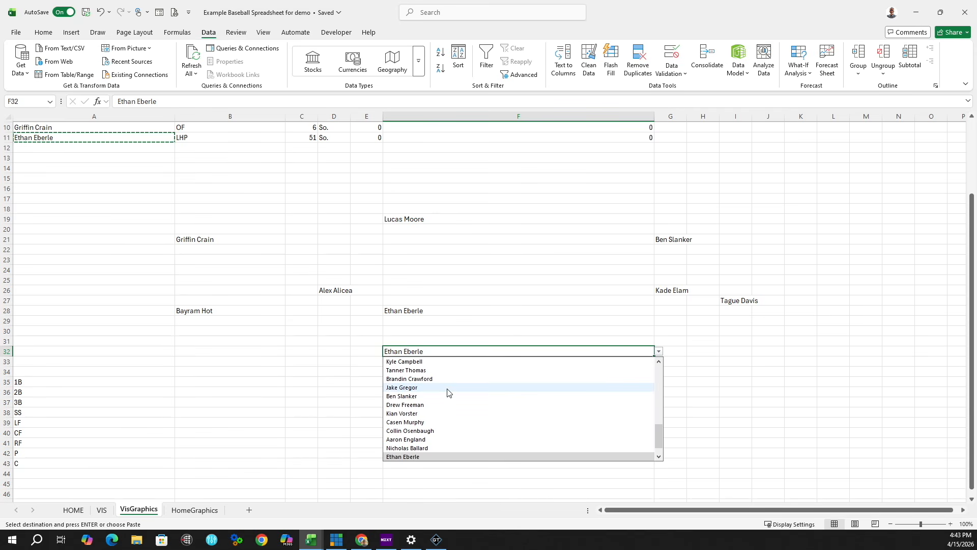
{"action": "scroll", "coordinate": [448, 391], "scroll_direction": "up", "scroll_amount": 5}
{"action": "scroll", "coordinate": [452, 388], "scroll_direction": "up", "scroll_amount": 2}
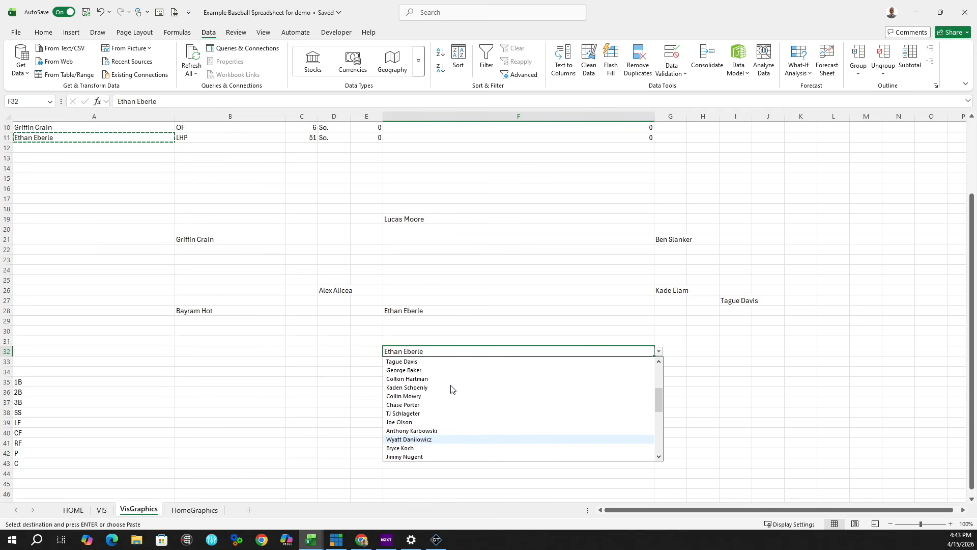
{"action": "left_click", "coordinate": [424, 456]}
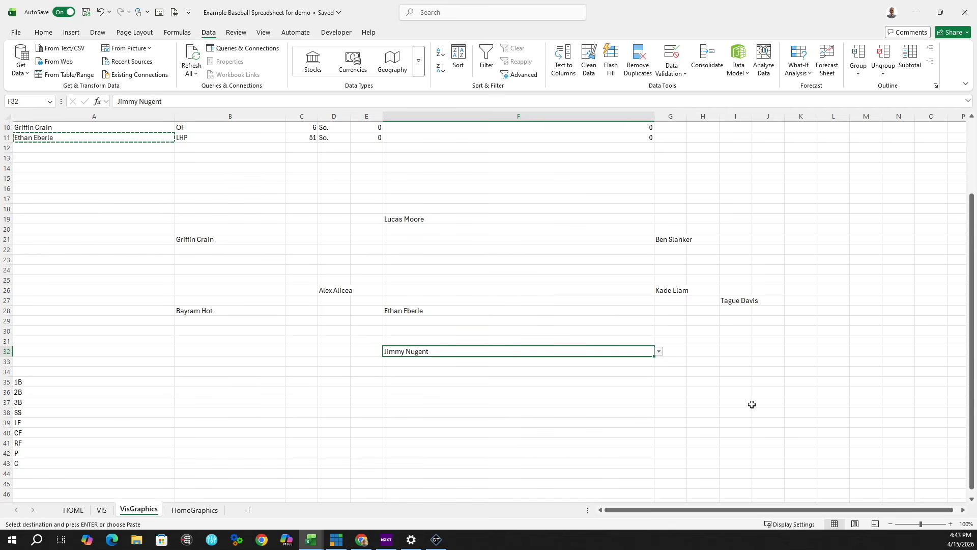
{"action": "scroll", "coordinate": [752, 404], "scroll_direction": "down", "scroll_amount": 2}
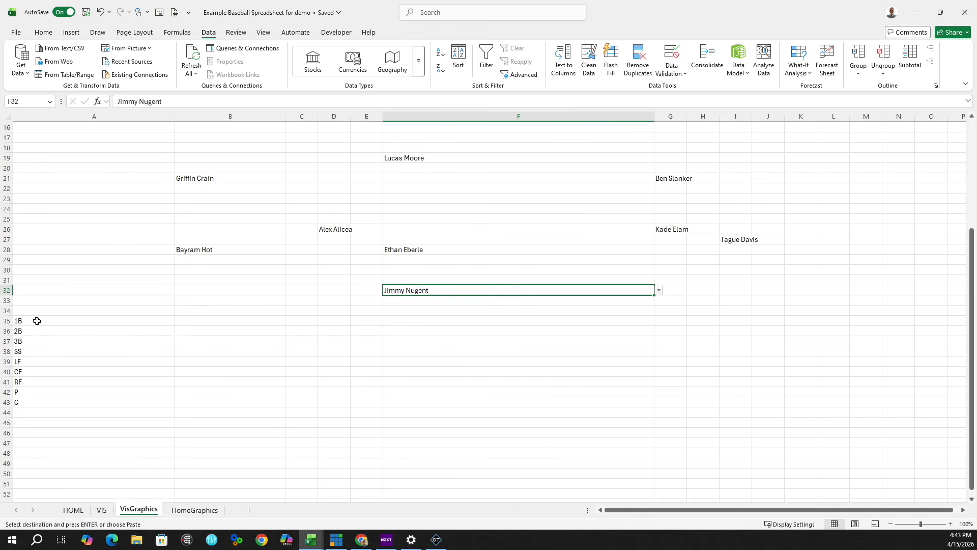
Step: Enter =I27 in B35 for 1B and =G26 in B36 for 2B
{"action": "left_click", "coordinate": [225, 321]}
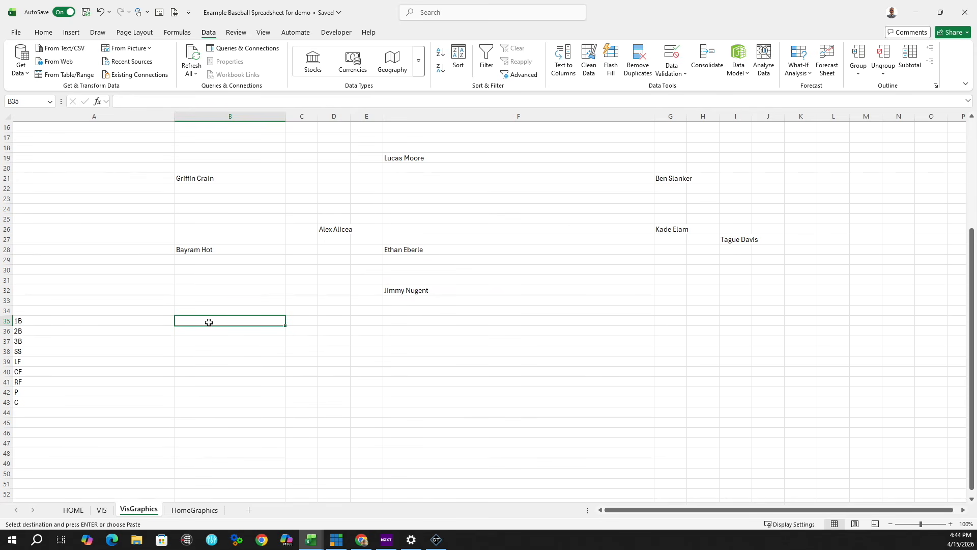
{"action": "type", "text": "="}
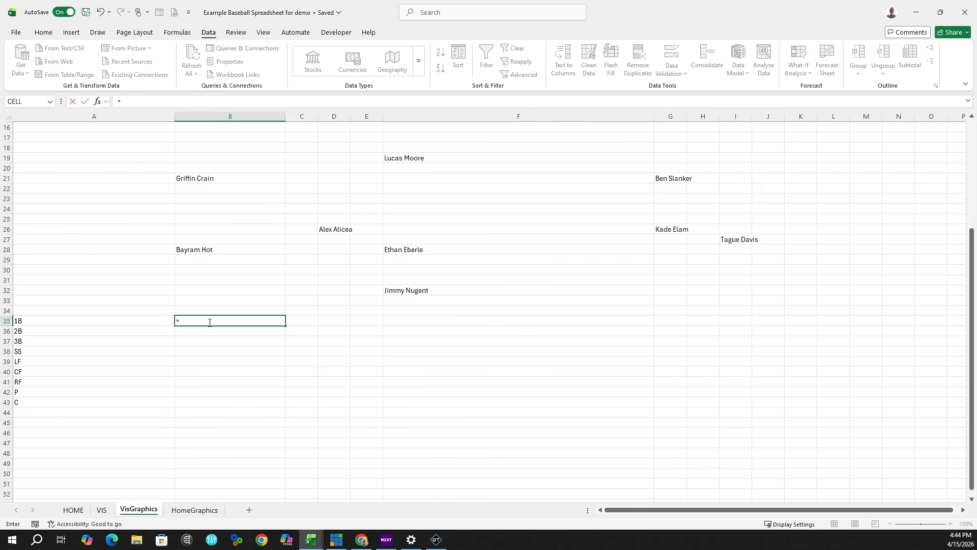
{"action": "left_click", "coordinate": [729, 241]}
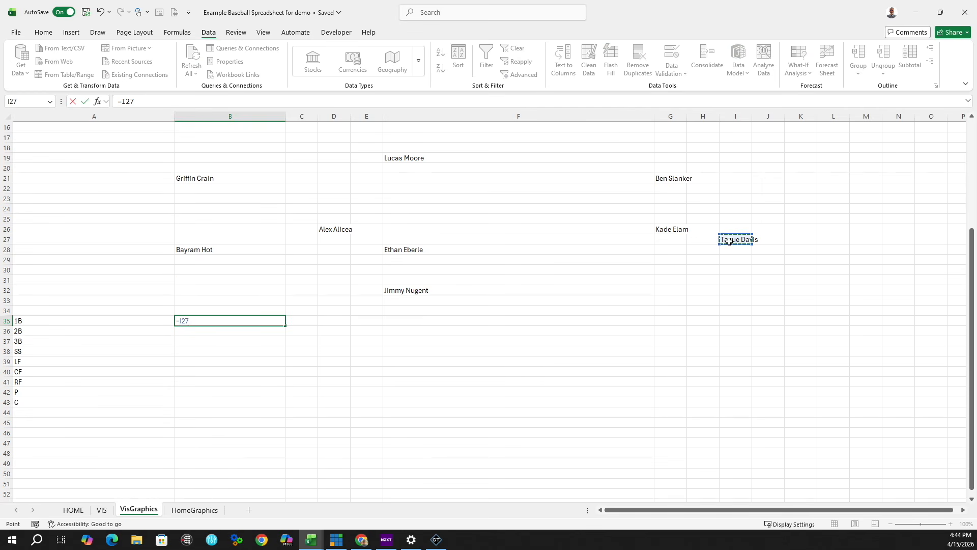
{"action": "key", "text": "Return"}
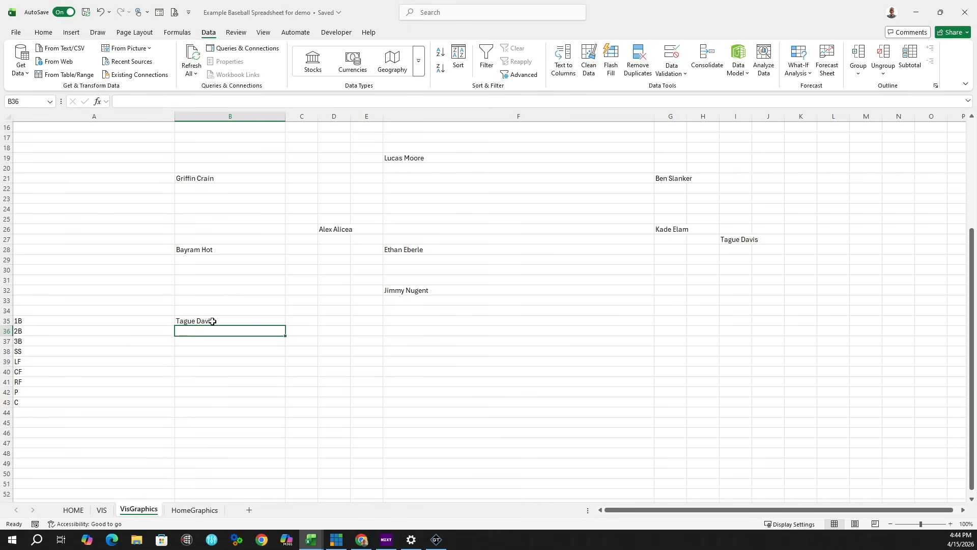
{"action": "key", "text": "Up"}
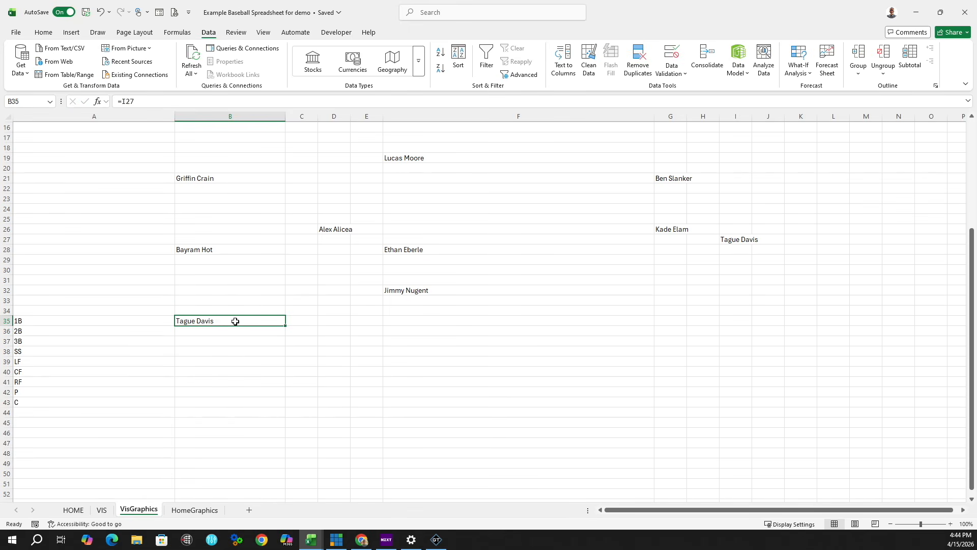
{"action": "left_click", "coordinate": [212, 333]}
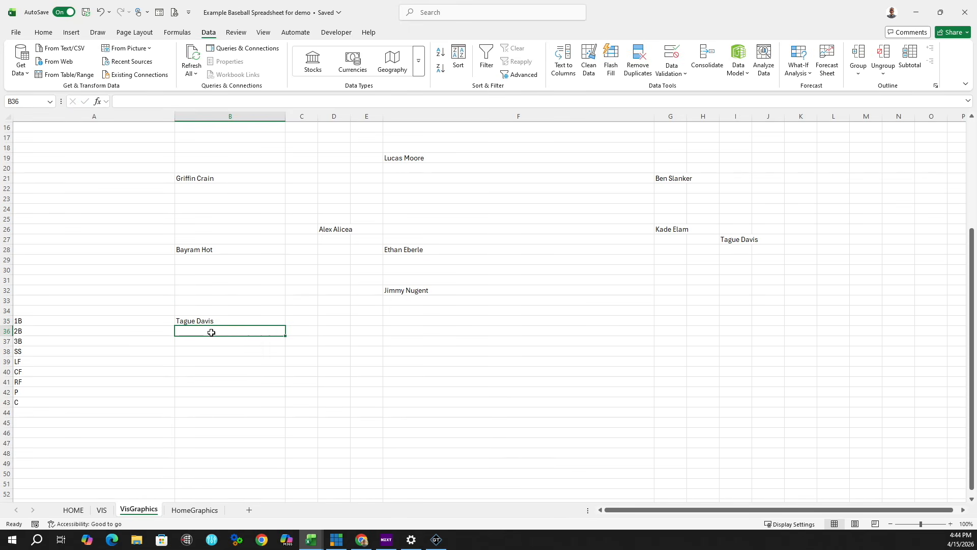
{"action": "type", "text": "="}
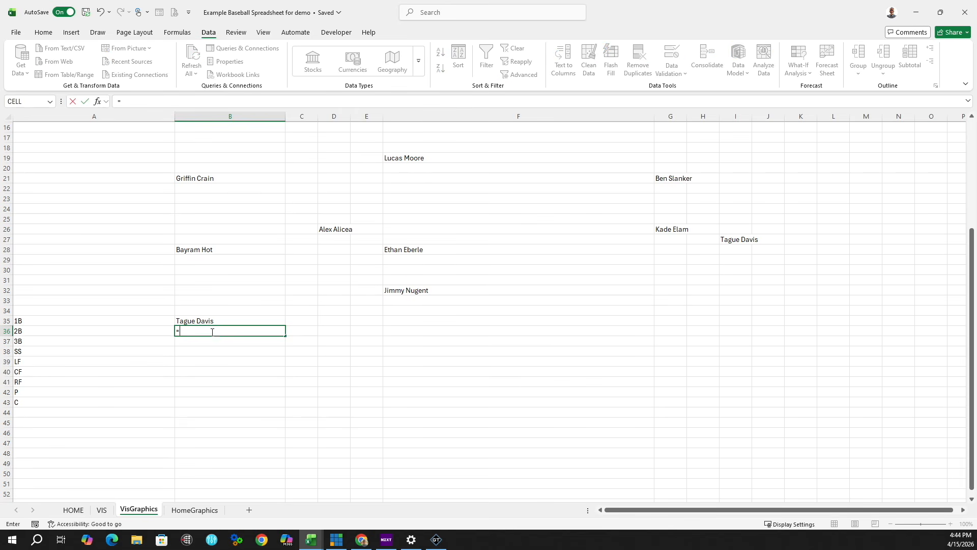
{"action": "left_click", "coordinate": [663, 230]}
{"action": "key", "text": "Return"}
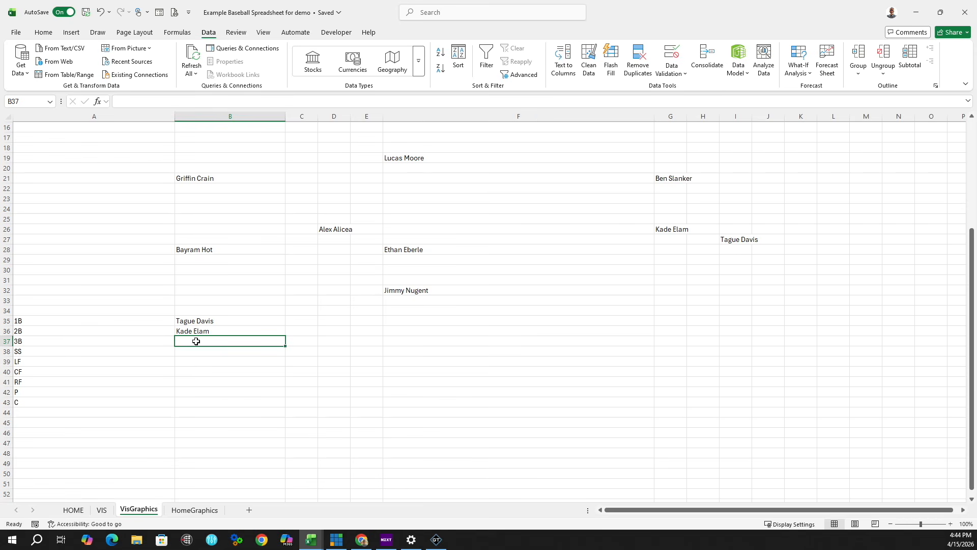
Step: Link 3B, SS, LF and CF to =B28, =D26, =B21 and =F19
{"action": "type", "text": "="}
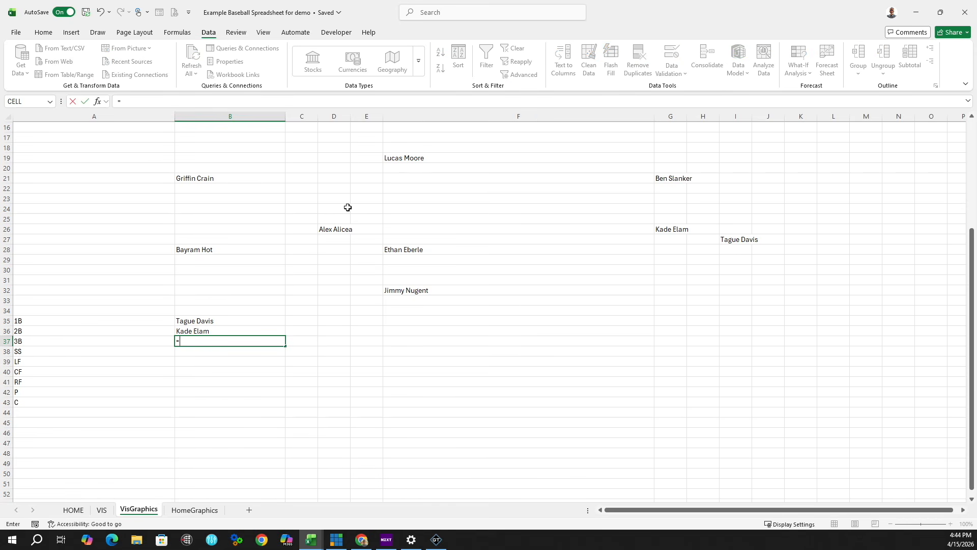
{"action": "left_click", "coordinate": [195, 250]}
{"action": "key", "text": "Return"}
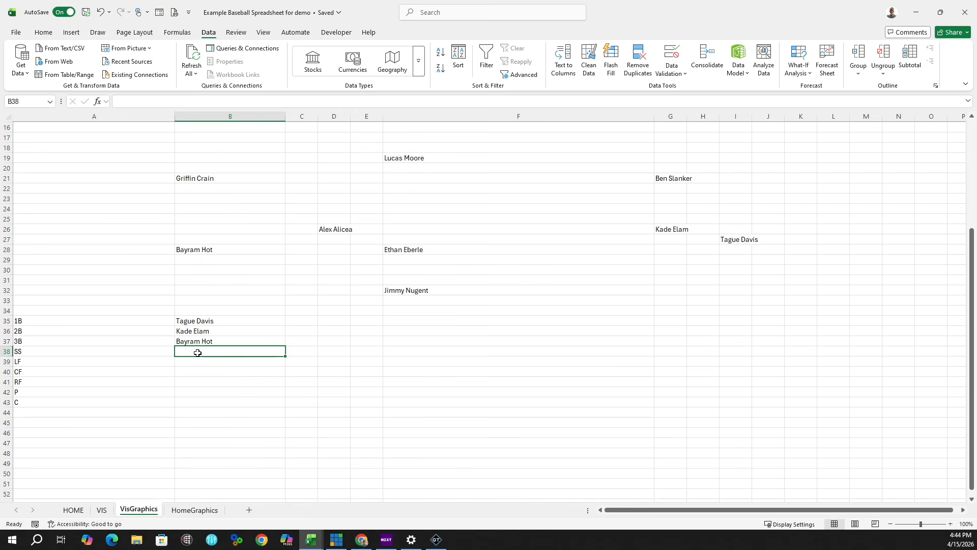
{"action": "type", "text": "="}
{"action": "left_click", "coordinate": [335, 230]}
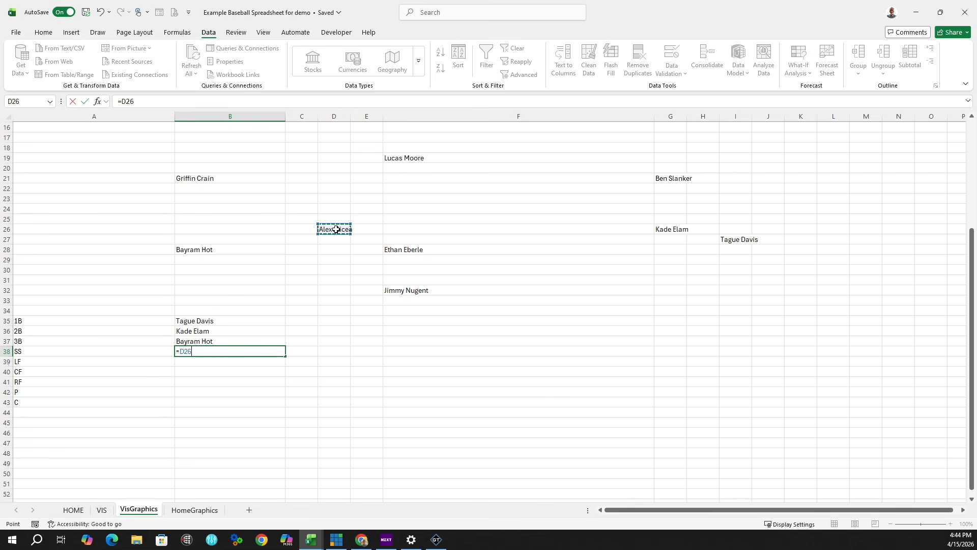
{"action": "key", "text": "Return"}
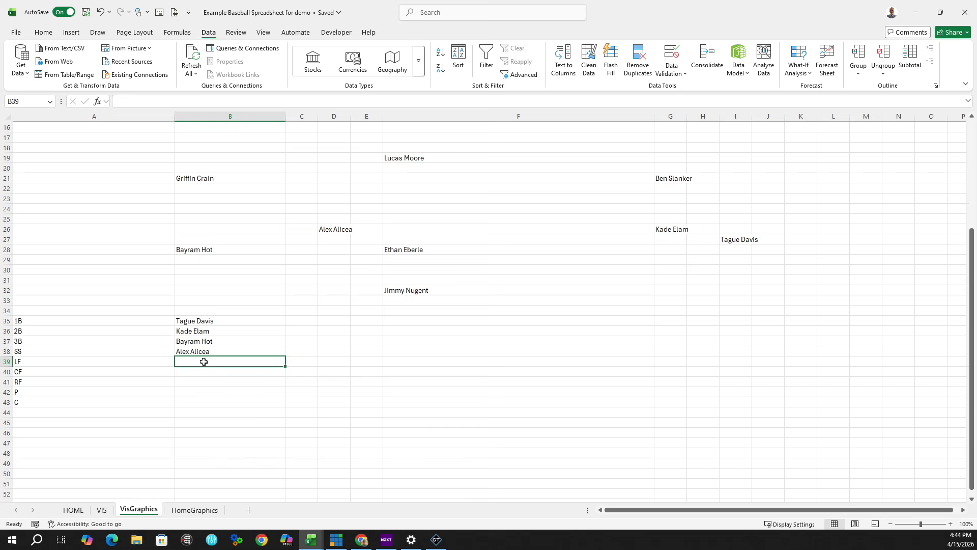
{"action": "type", "text": "="}
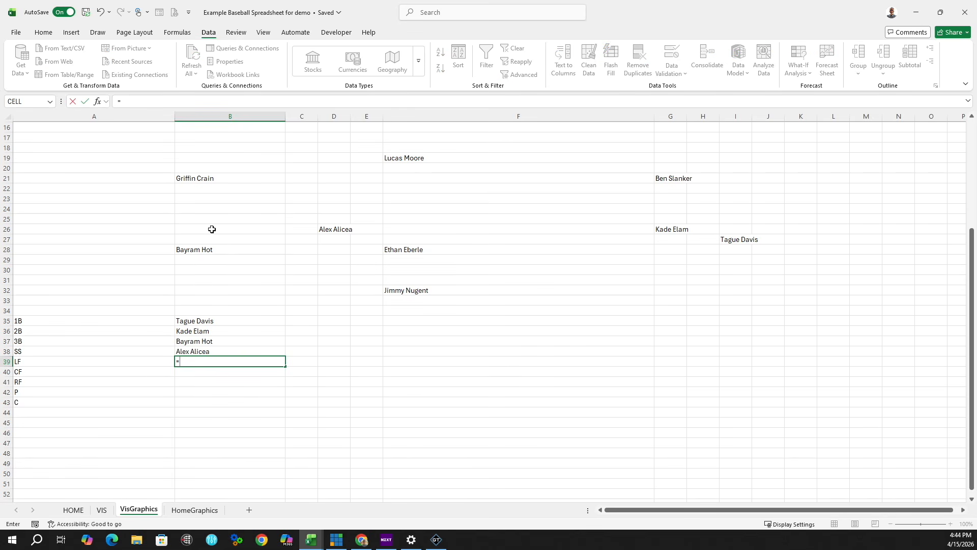
{"action": "left_click", "coordinate": [196, 179]}
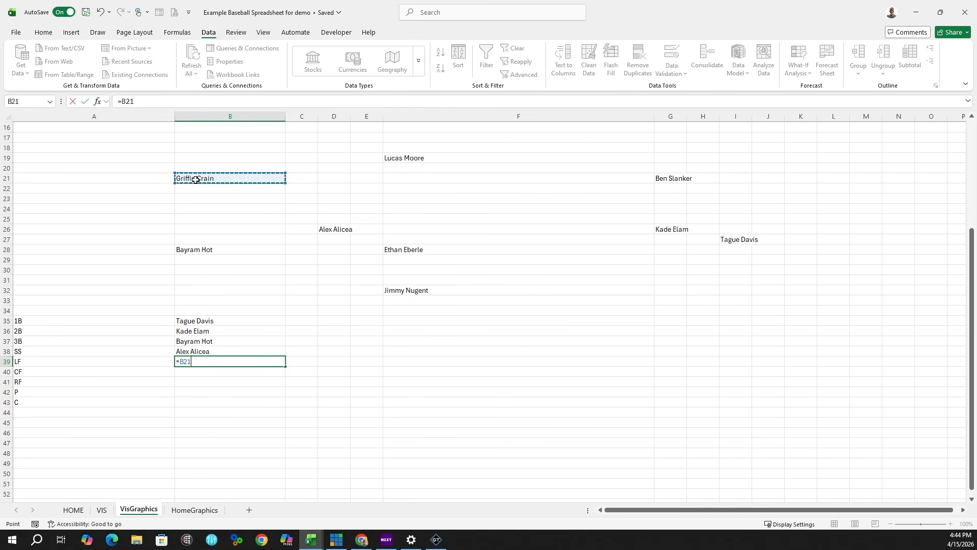
{"action": "key", "text": "Return"}
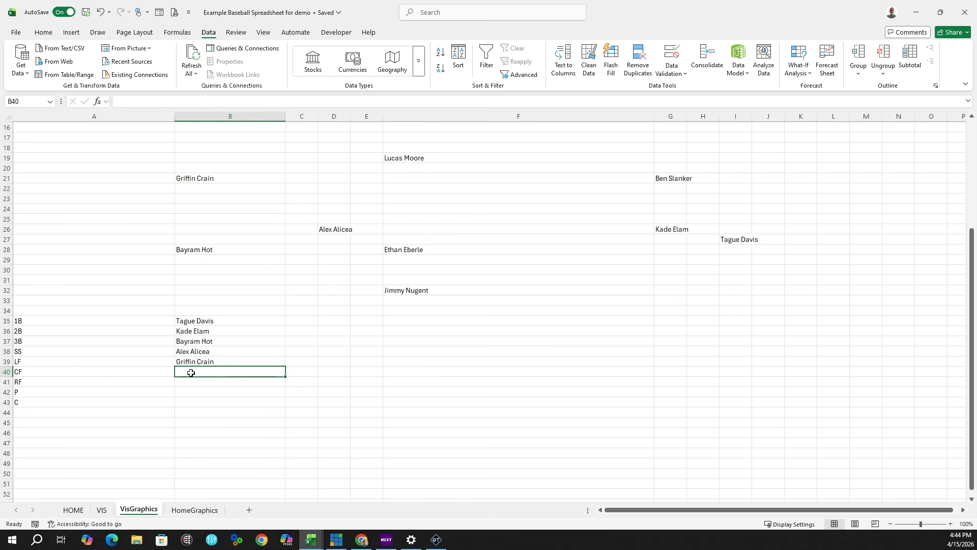
{"action": "type", "text": "="}
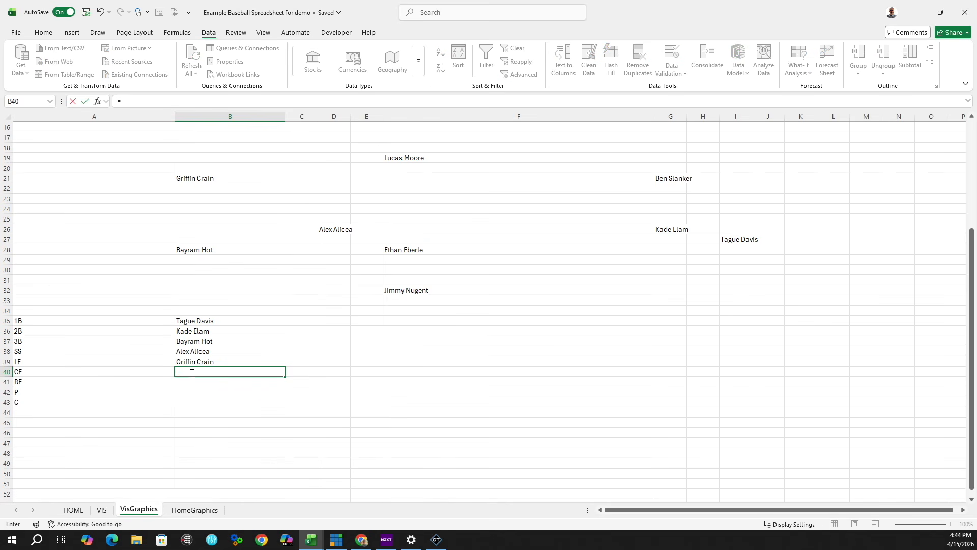
{"action": "left_click", "coordinate": [429, 160]}
{"action": "key", "text": "Return"}
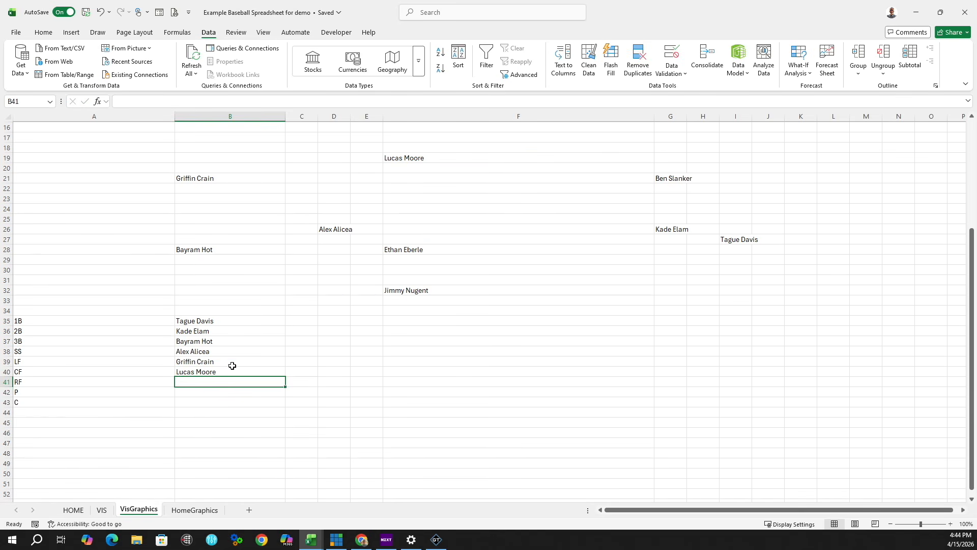
Step: Link RF, P and C in B41:B43 to =G21, =F28 and =F32
{"action": "key", "text": "Return"}
{"action": "left_click", "coordinate": [213, 381]}
{"action": "type", "text": "="}
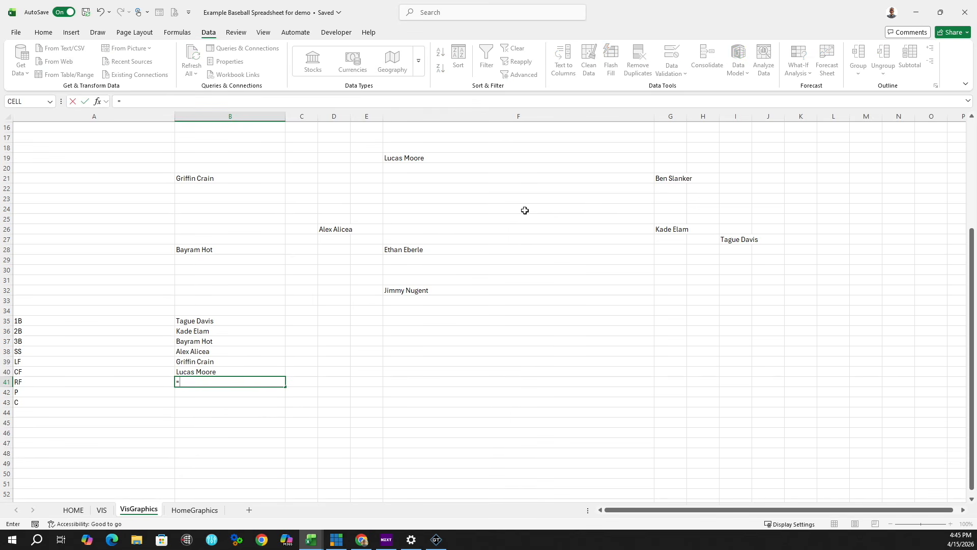
{"action": "left_click", "coordinate": [672, 178]}
{"action": "key", "text": "Return"}
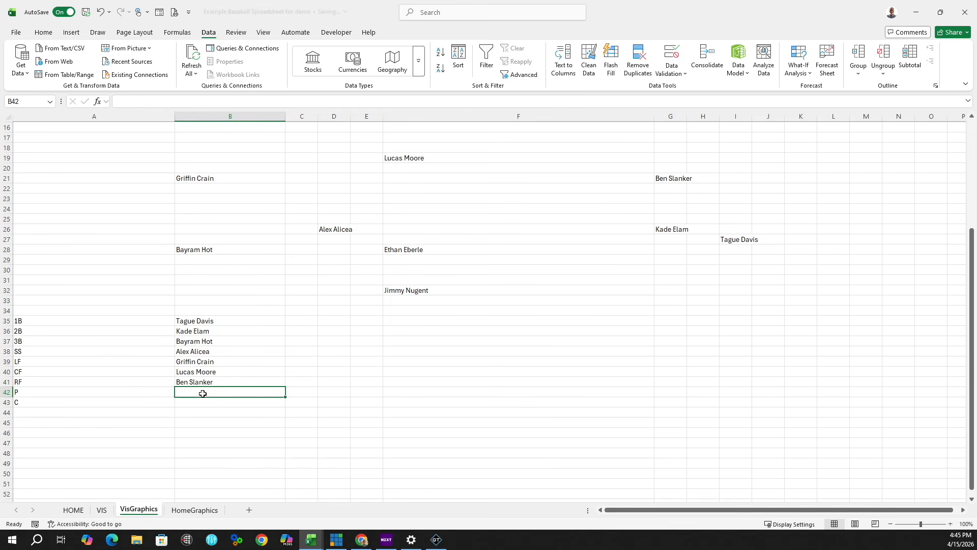
{"action": "type", "text": "="}
{"action": "left_click", "coordinate": [445, 250]}
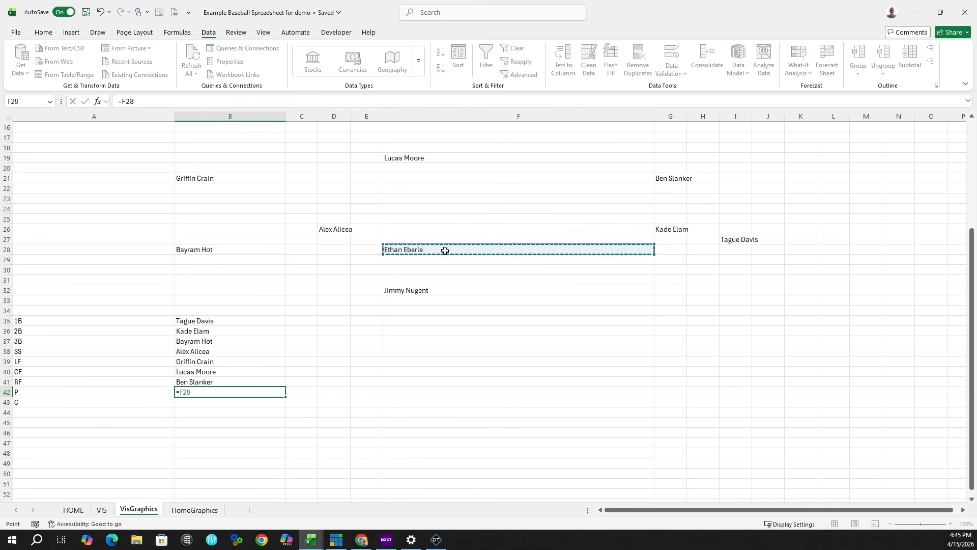
{"action": "key", "text": "Return"}
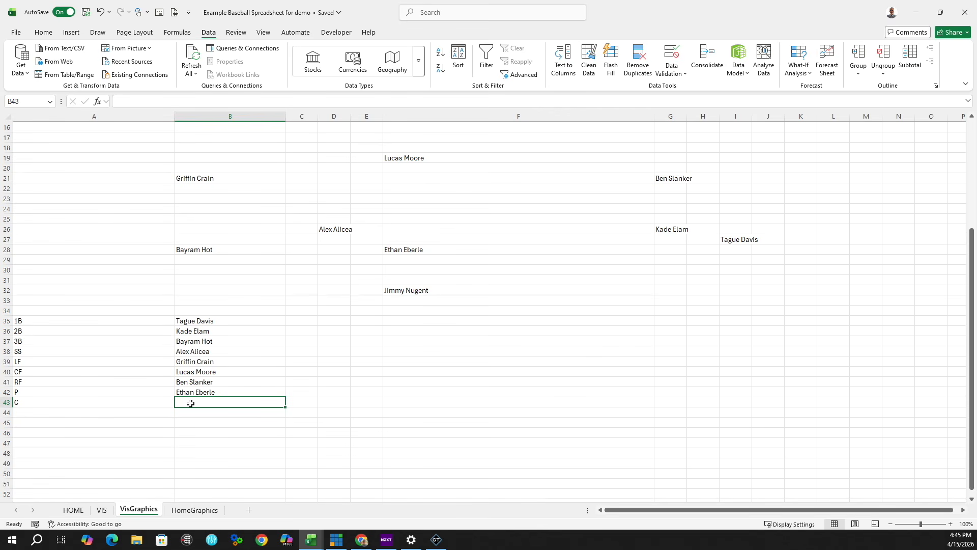
{"action": "type", "text": "="}
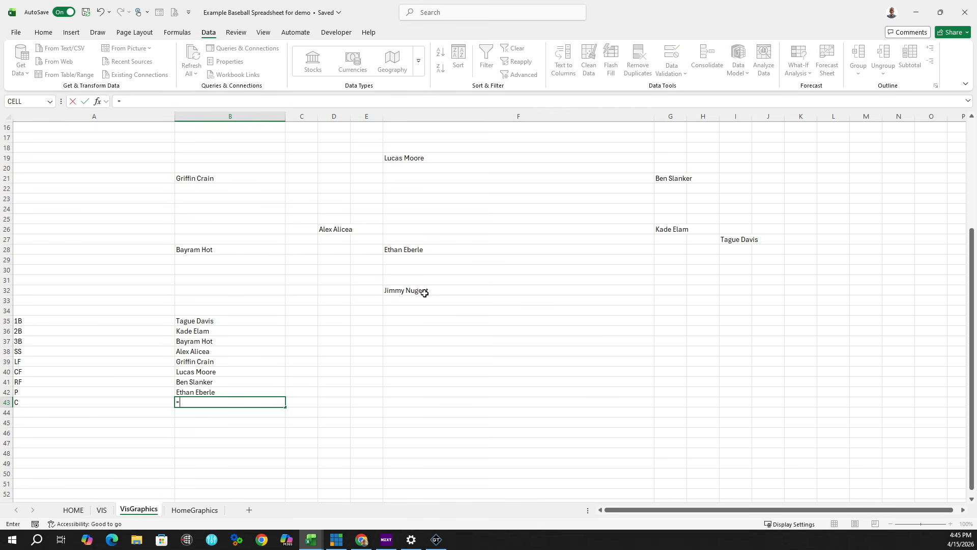
{"action": "left_click", "coordinate": [425, 294]}
{"action": "key", "text": "Return"}
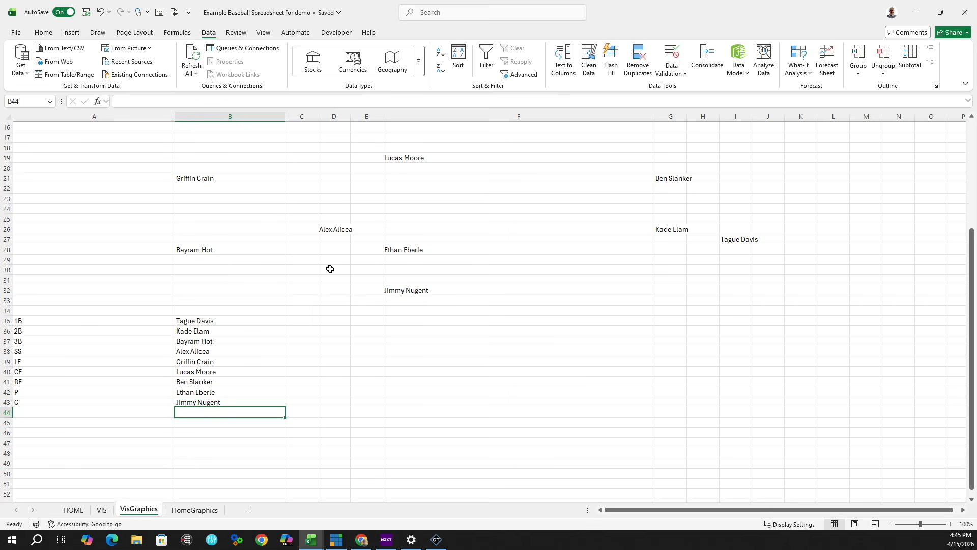
{"action": "left_click", "coordinate": [458, 292]}
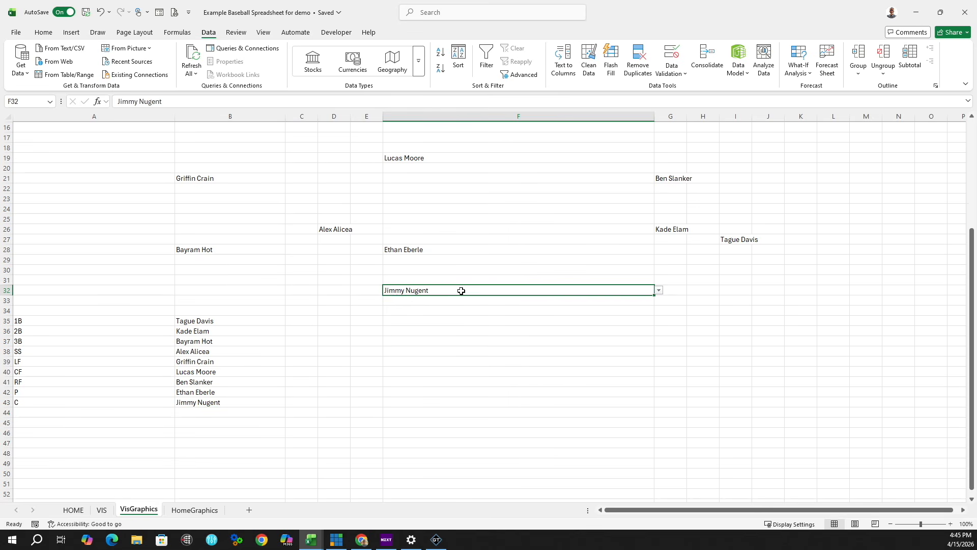
{"action": "left_click", "coordinate": [659, 291]}
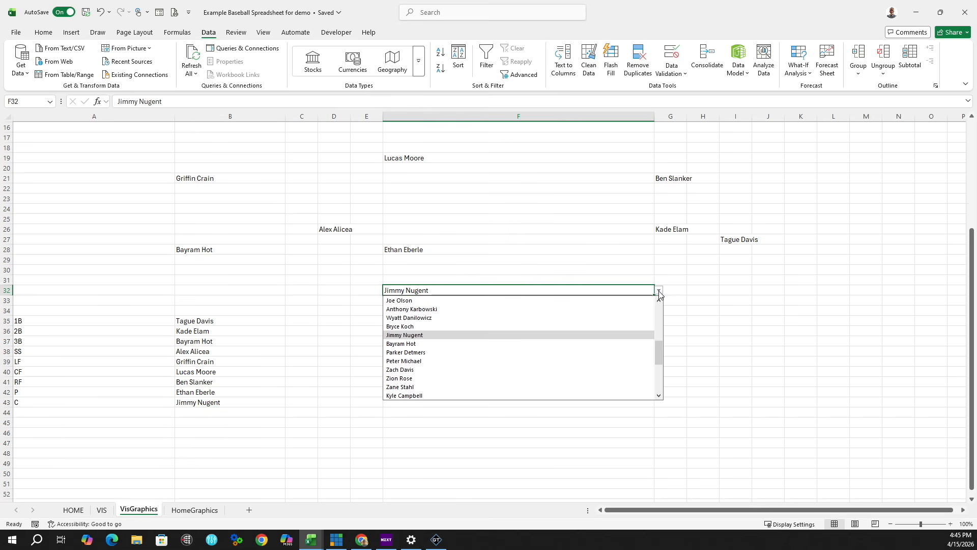
{"action": "left_click", "coordinate": [404, 301]}
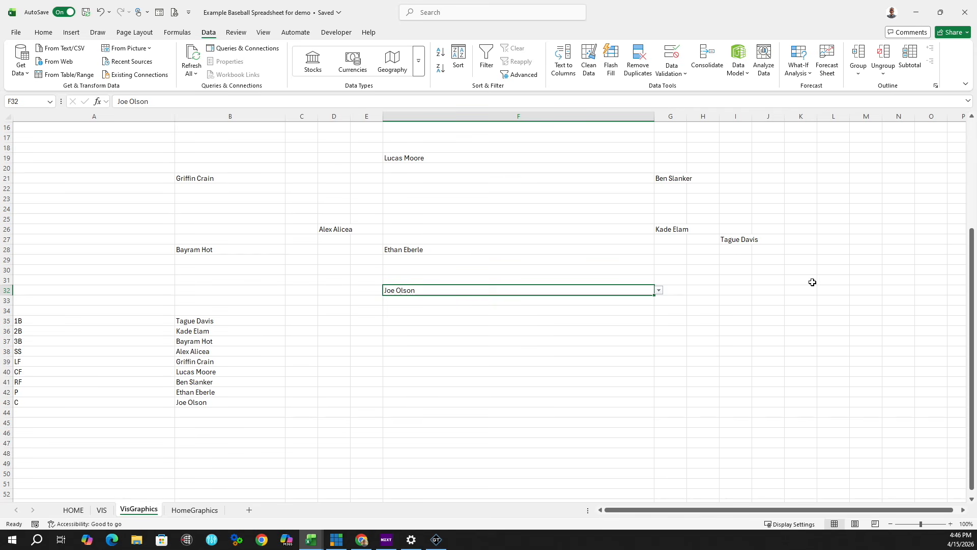
{"action": "left_click", "coordinate": [660, 291]}
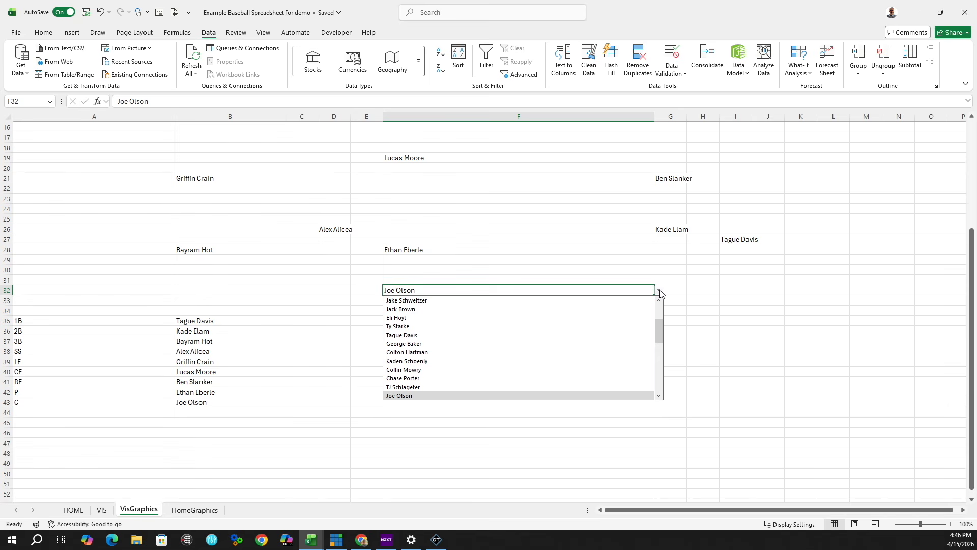
{"action": "scroll", "coordinate": [475, 352], "scroll_direction": "down", "scroll_amount": 2}
{"action": "left_click", "coordinate": [475, 352]}
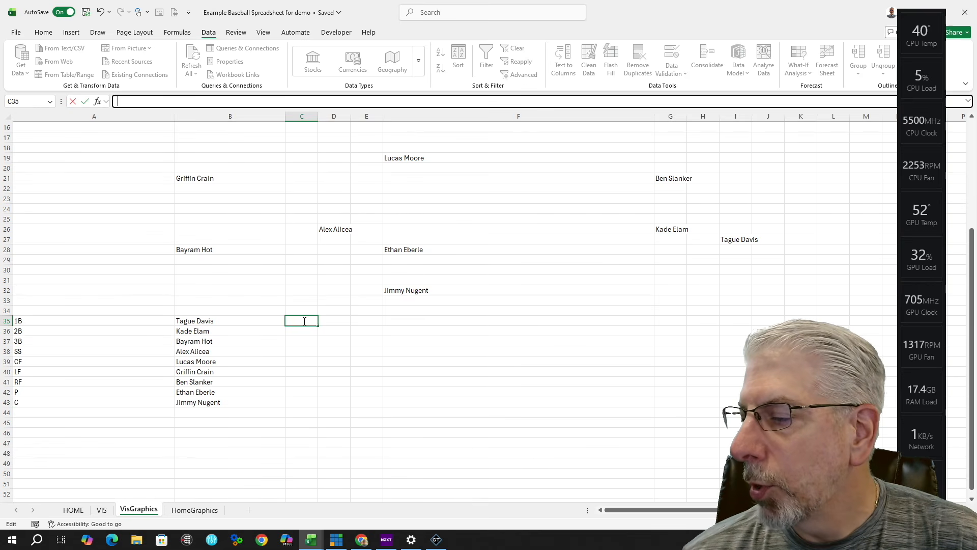
Step: Start a VLOOKUP in C35 on B35, selecting HOME!A2:F44 as the table range
{"action": "double_click", "coordinate": [304, 321]}
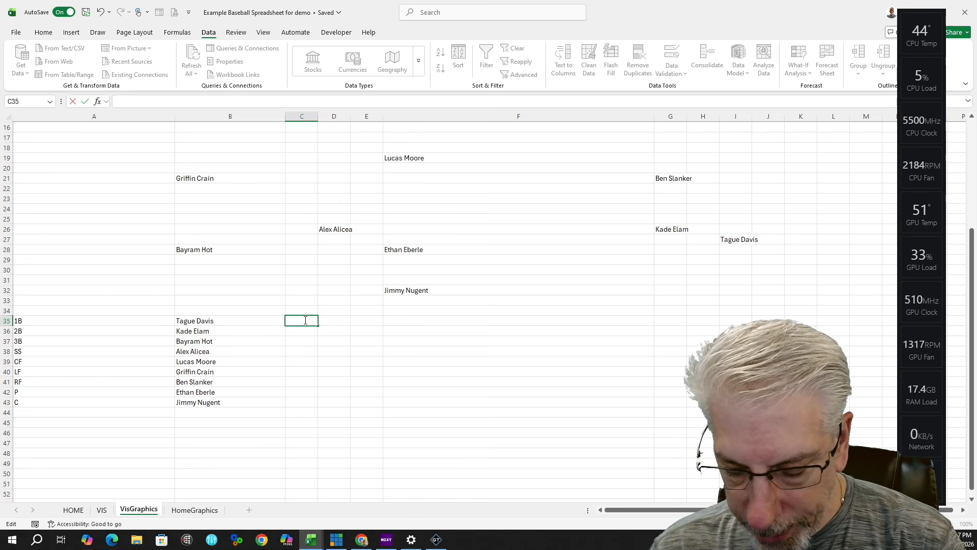
{"action": "type", "text": "=vl"}
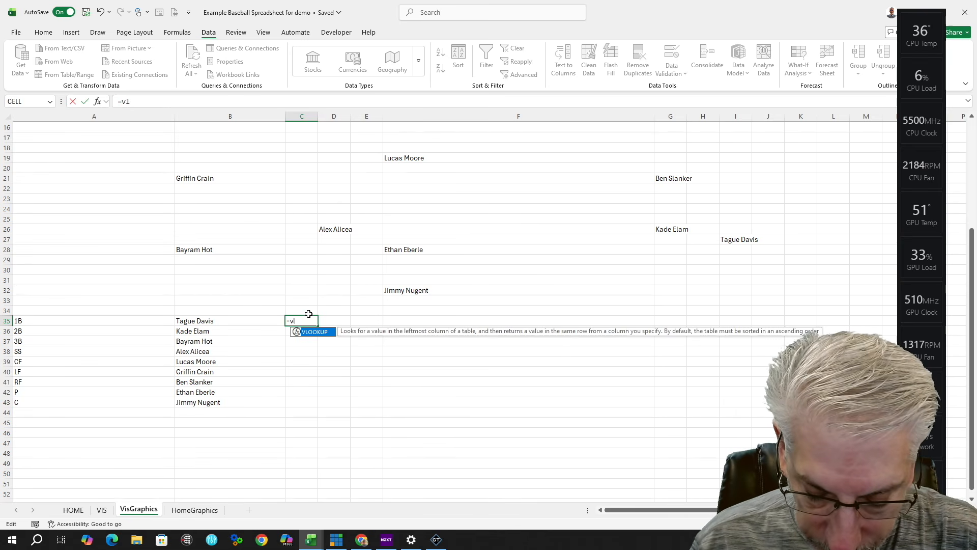
{"action": "type", "text": "ookup"}
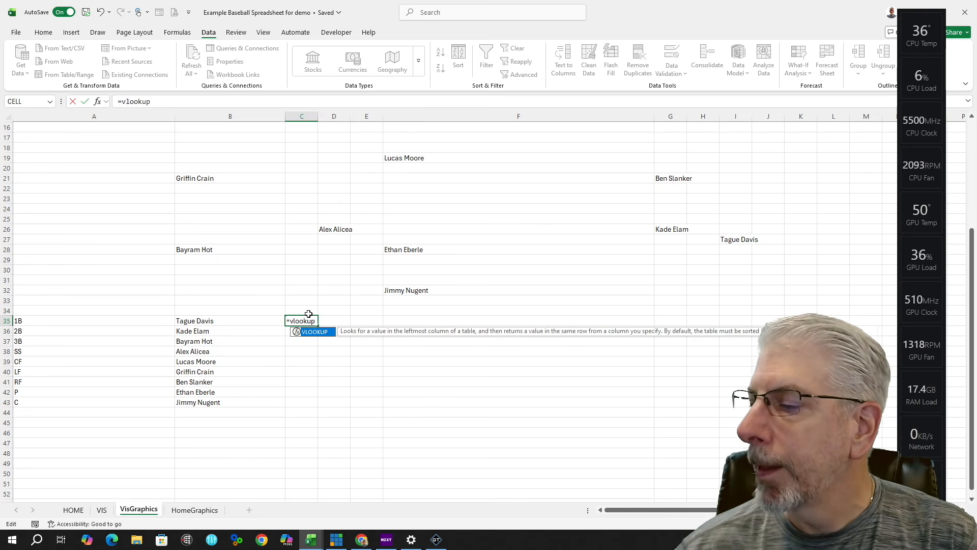
{"action": "double_click", "coordinate": [319, 337]}
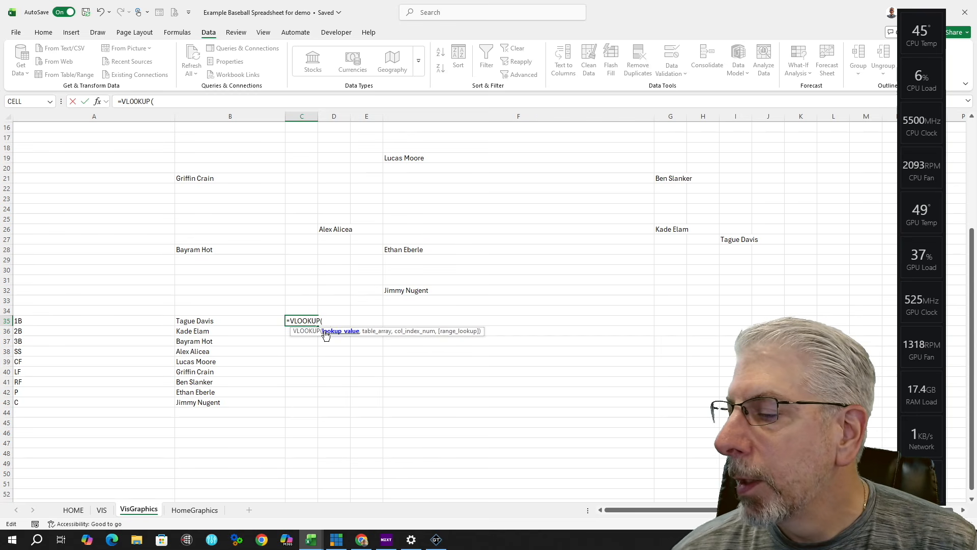
{"action": "left_click", "coordinate": [248, 321]}
{"action": "left_click", "coordinate": [251, 320]}
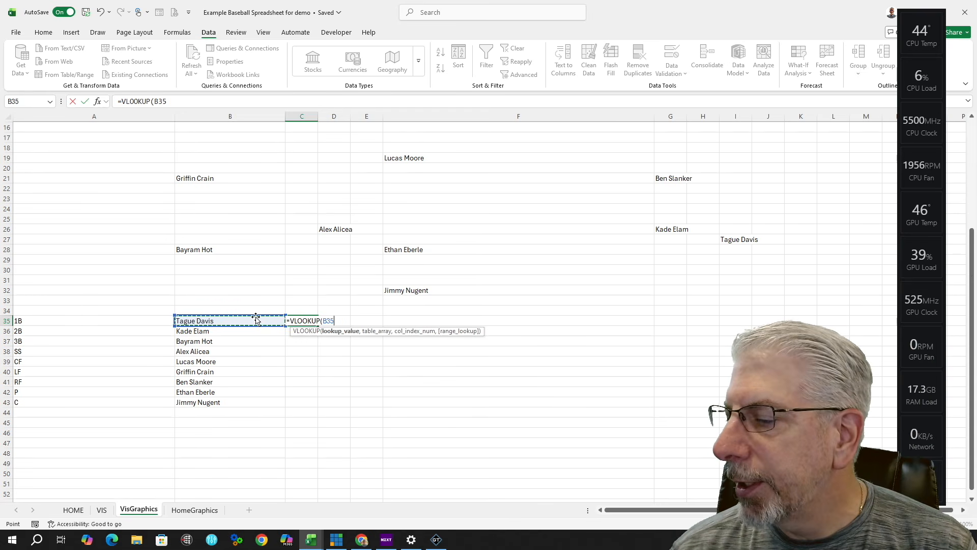
{"action": "type", "text": ","}
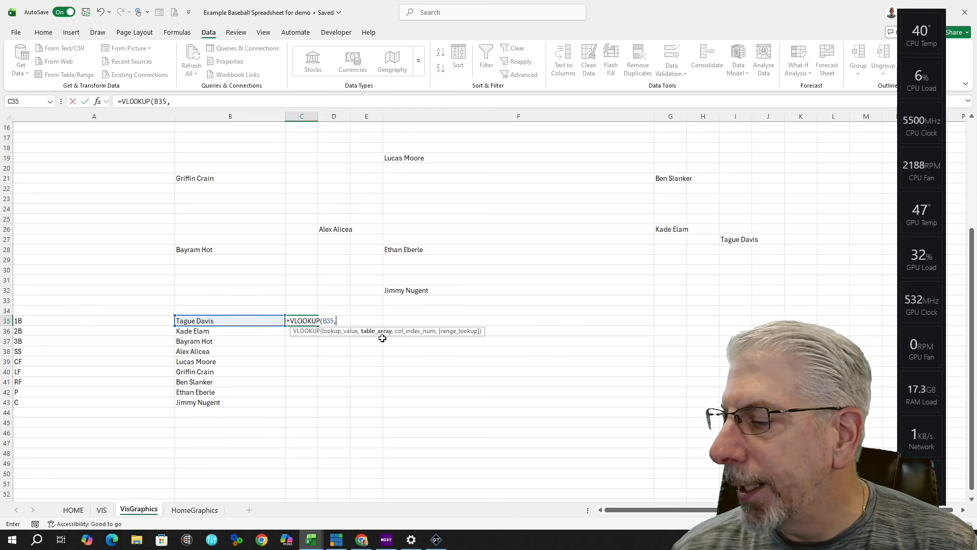
{"action": "left_click", "coordinate": [74, 511]}
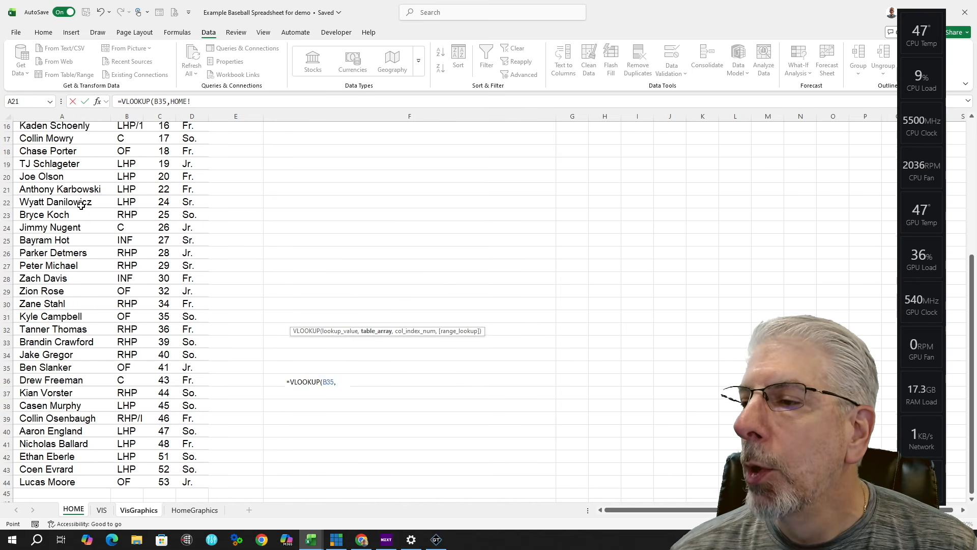
{"action": "scroll", "coordinate": [81, 204], "scroll_direction": "up", "scroll_amount": 5}
{"action": "left_click", "coordinate": [77, 139]}
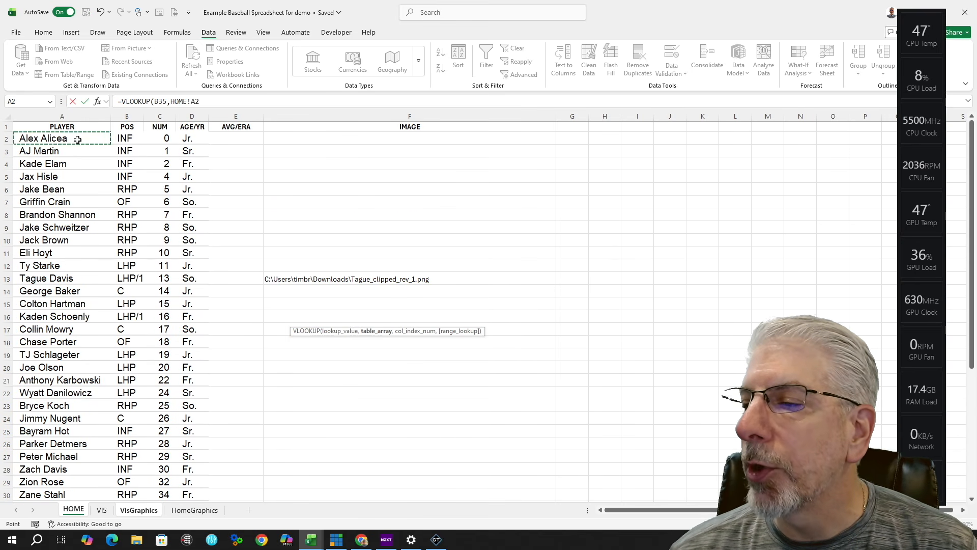
{"action": "scroll", "coordinate": [407, 277], "scroll_direction": "down", "scroll_amount": 6}
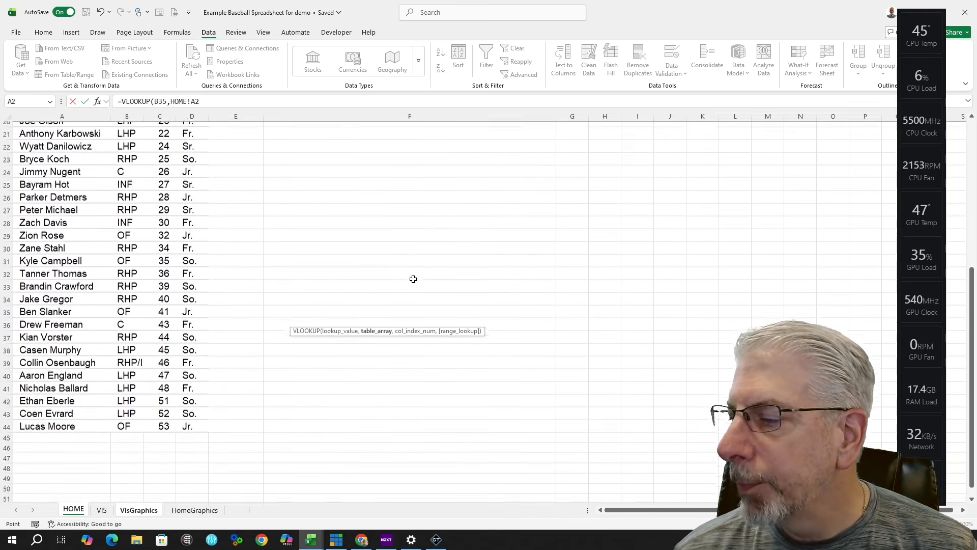
{"action": "left_click", "coordinate": [539, 420], "text": "shift"}
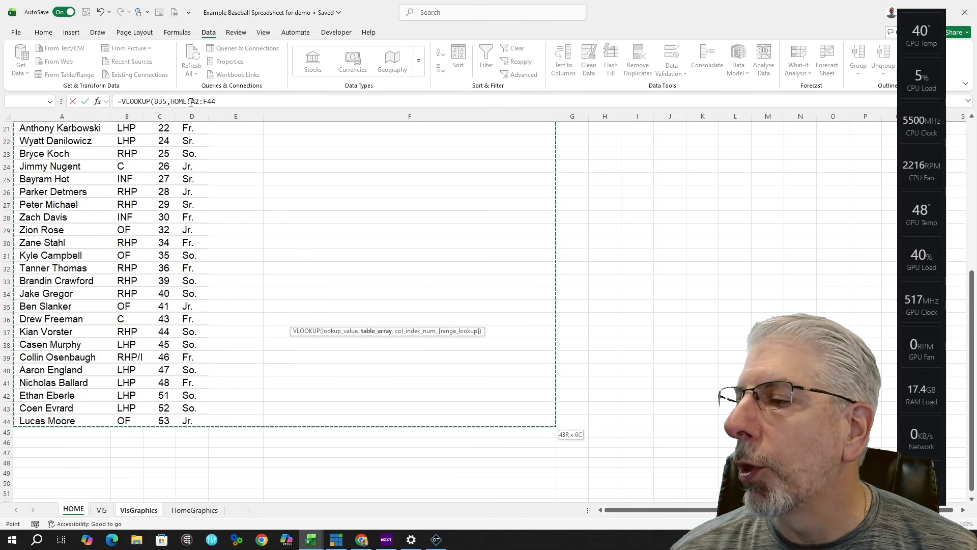
Step: Make the range $A$2:$F$44 absolute and finish with column 2, FALSE
{"action": "left_click", "coordinate": [235, 101]}
{"action": "key", "text": "Left"}
{"action": "key", "text": "Left"}
{"action": "key", "text": "Left"}
{"action": "key", "text": "Left"}
{"action": "key", "text": "Left"}
{"action": "key", "text": "Left"}
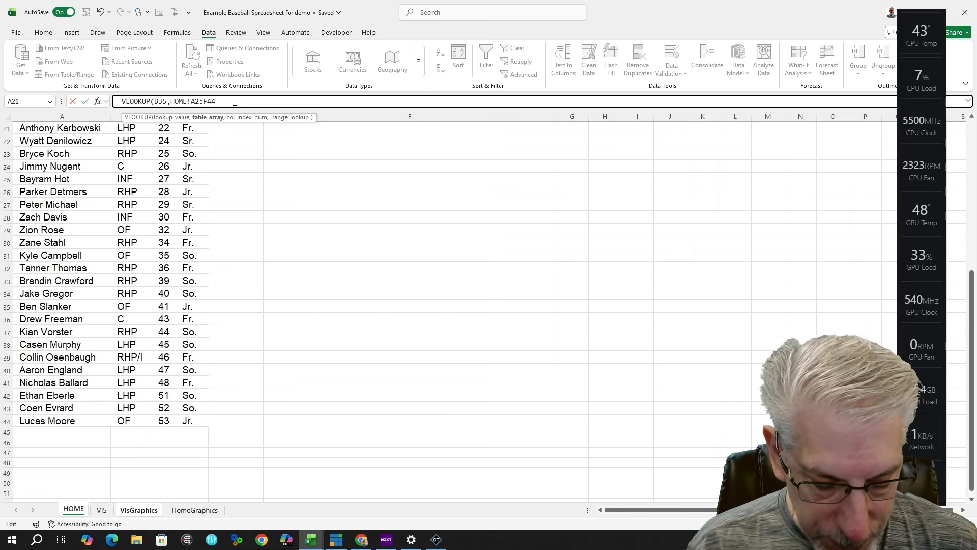
{"action": "type", "text": "$"}
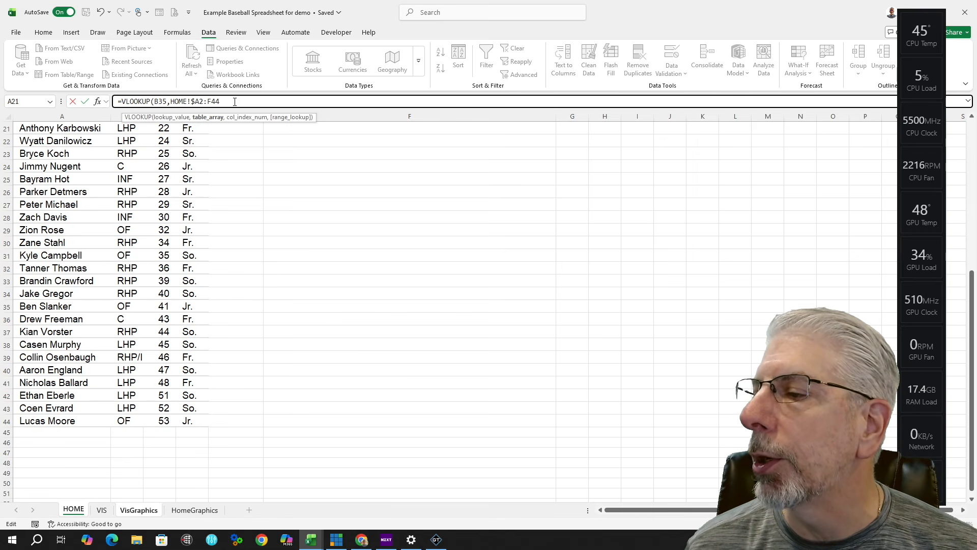
{"action": "key", "text": "Right"}
{"action": "type", "text": "$"}
{"action": "key", "text": "Right"}
{"action": "key", "text": "Right"}
{"action": "type", "text": "$"}
{"action": "key", "text": "Right"}
{"action": "type", "text": "$"}
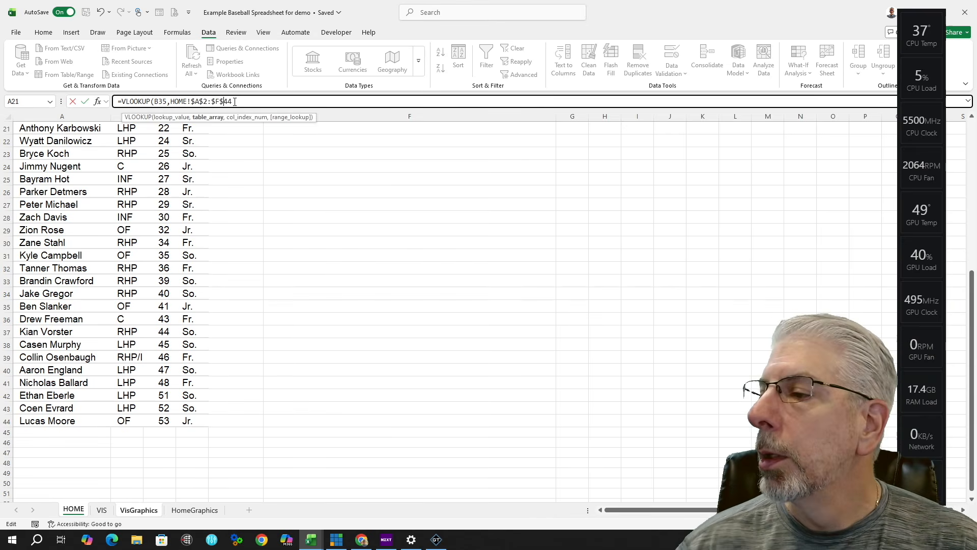
{"action": "type", "text": ","}
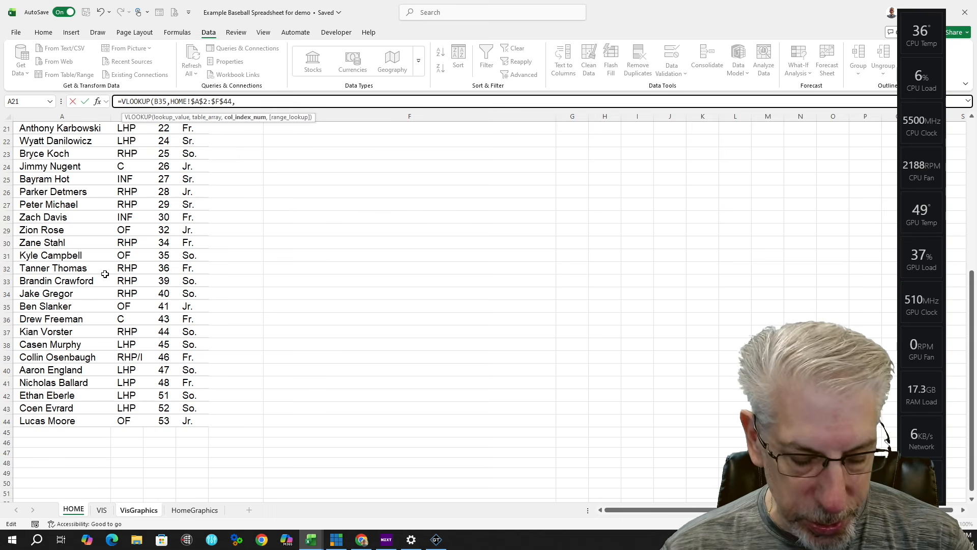
{"action": "type", "text": "2"}
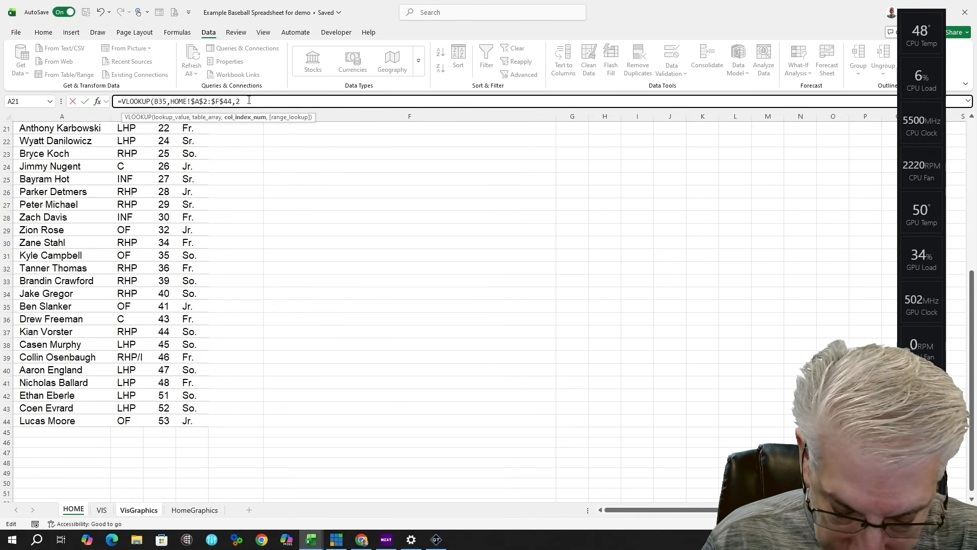
{"action": "type", "text": ",false"}
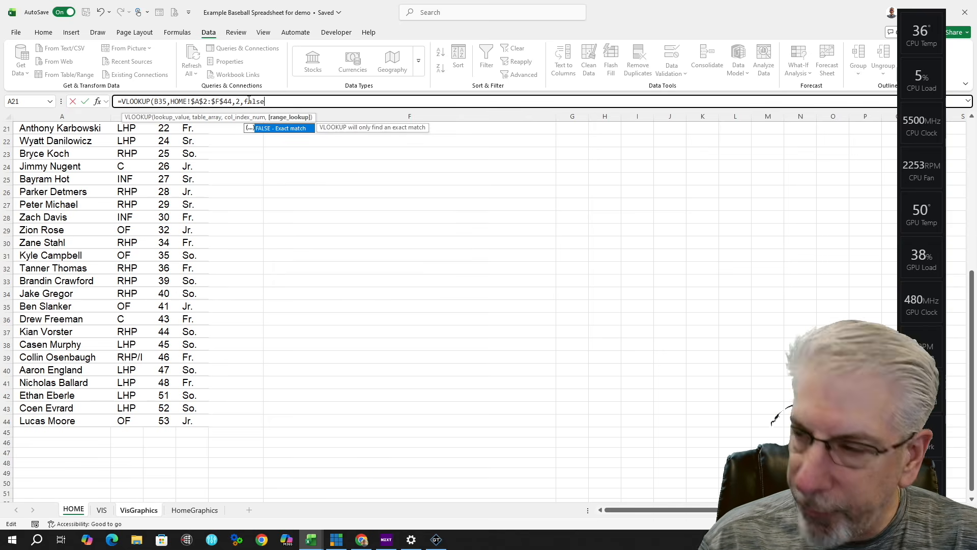
{"action": "type", "text": ")"}
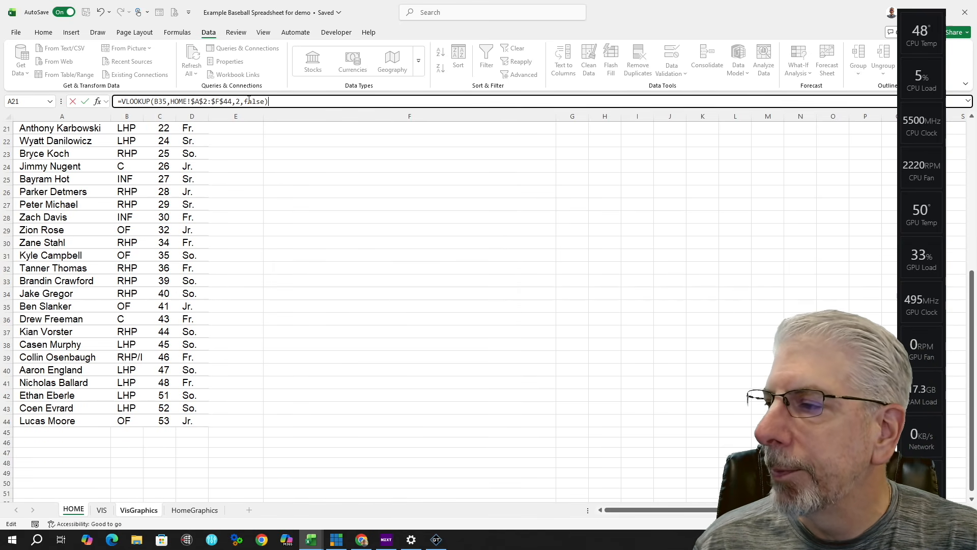
{"action": "key", "text": "Return"}
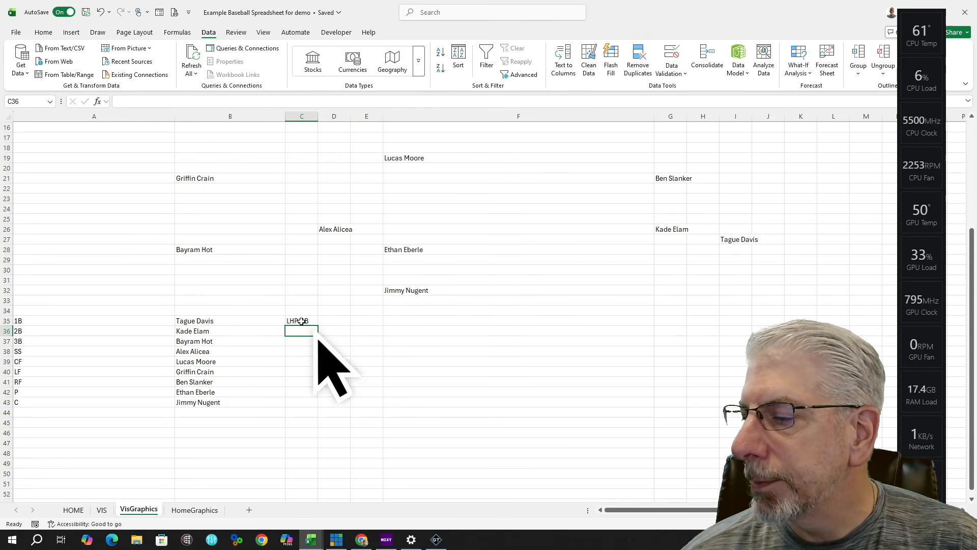
Step: Copy the lookup into D35, keeping B35 as the lookup value and returning column 3 (number 13)
{"action": "left_click", "coordinate": [301, 321]}
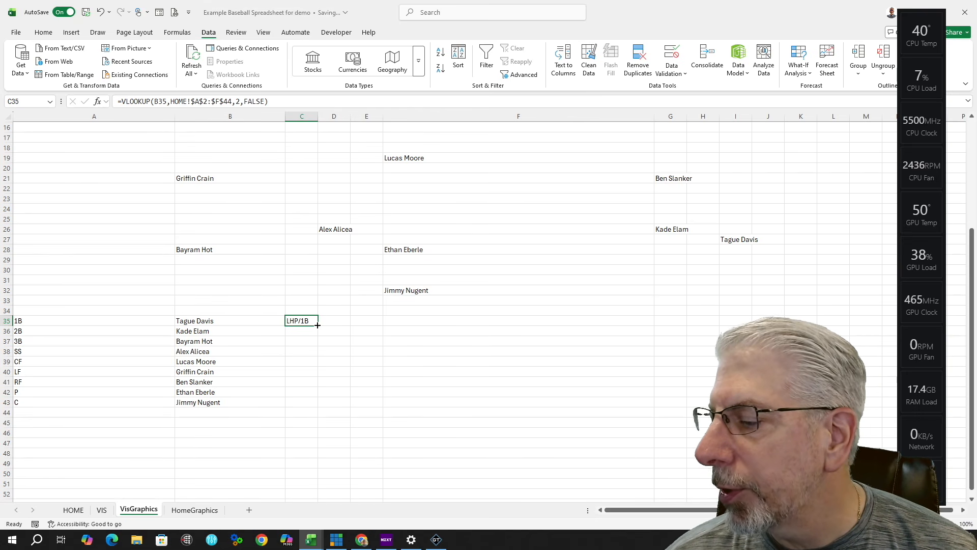
{"action": "left_click_drag", "start_coordinate": [317, 325], "coordinate": [350, 324]}
{"action": "left_click", "coordinate": [334, 320]}
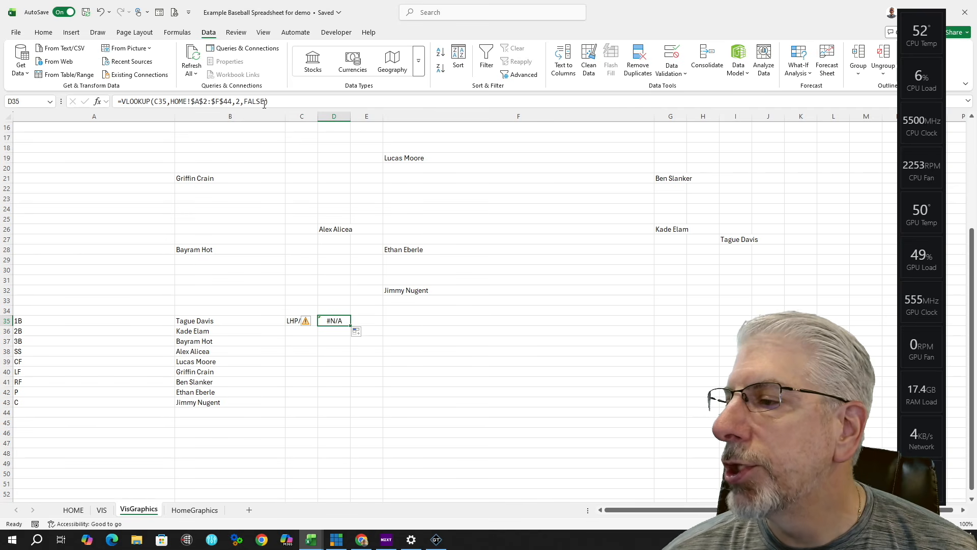
{"action": "left_click", "coordinate": [158, 102]}
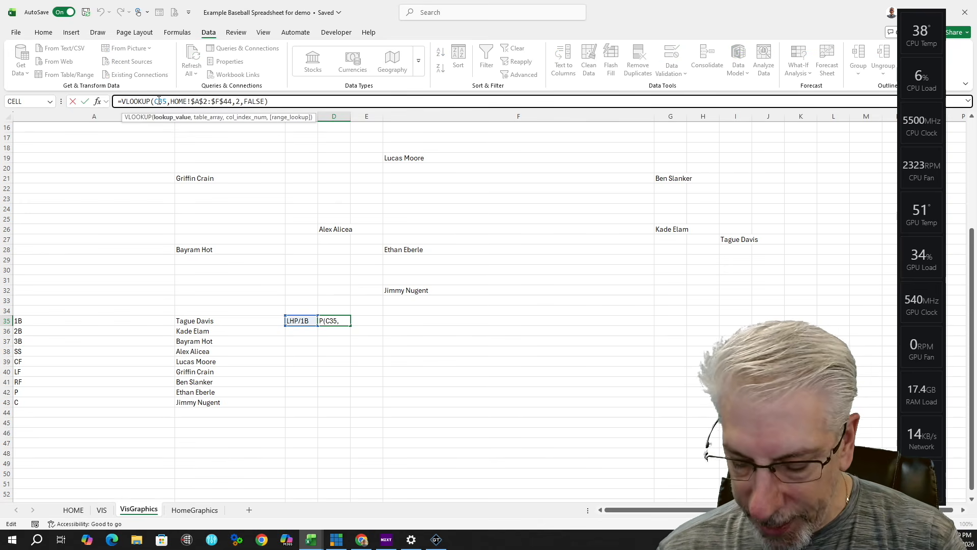
{"action": "key", "text": "BackSpace"}
{"action": "type", "text": "b"}
{"action": "left_click", "coordinate": [238, 101]}
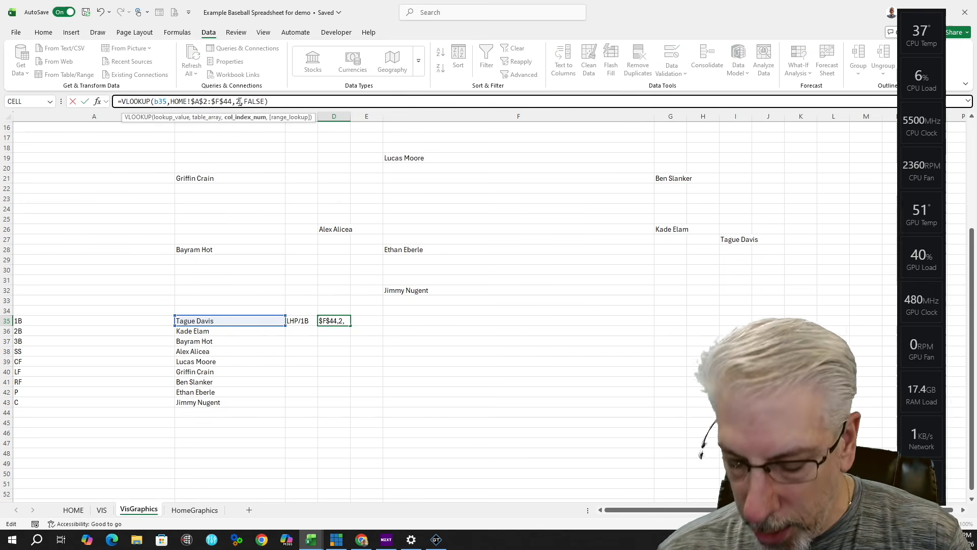
{"action": "key", "text": "BackSpace"}
{"action": "type", "text": "3"}
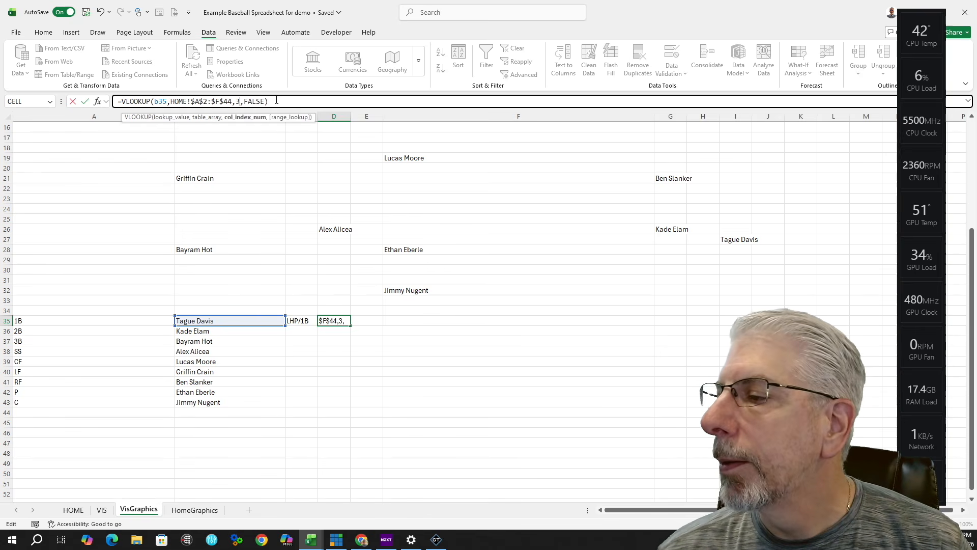
{"action": "key", "text": "Return"}
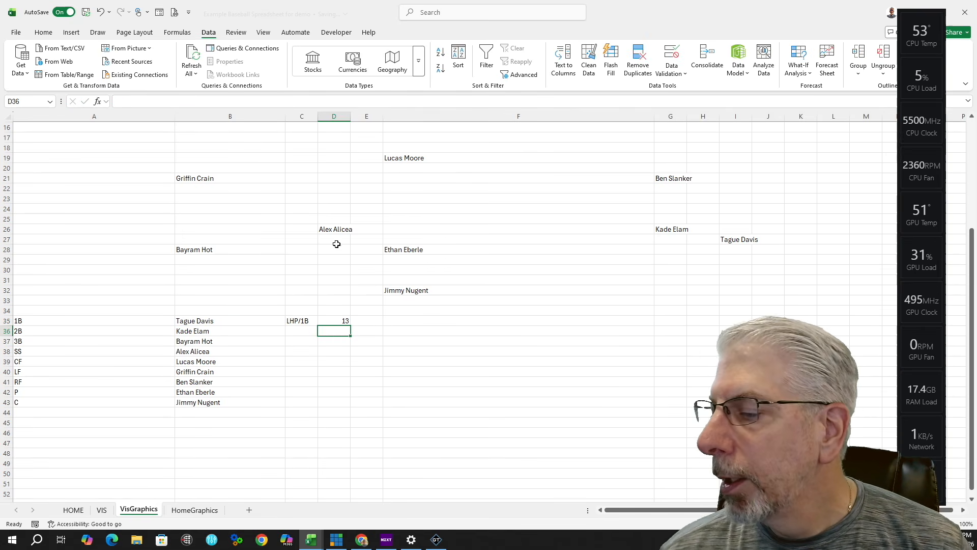
Step: Copy the lookup into E35, fixing the reference to B35 and using column 4 for class
{"action": "left_click", "coordinate": [338, 320]}
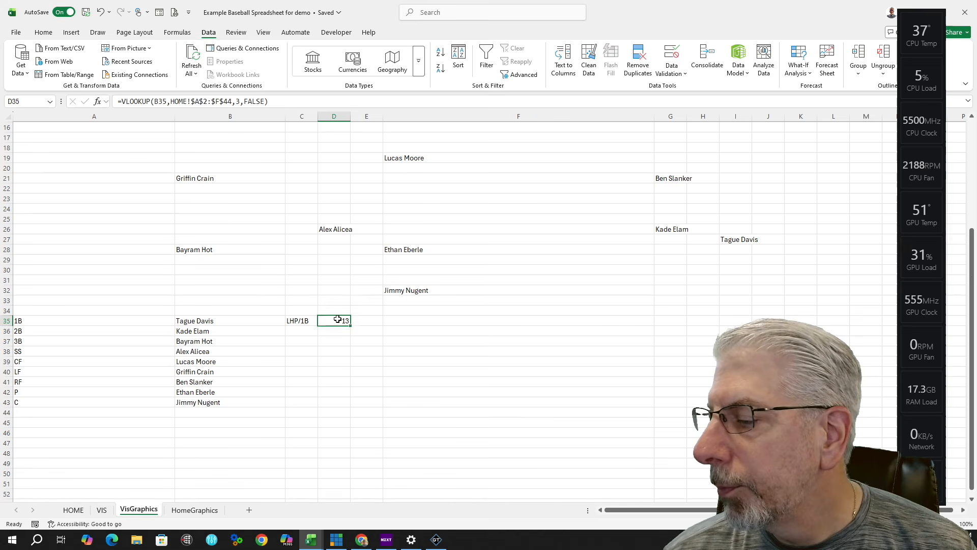
{"action": "left_click_drag", "start_coordinate": [351, 325], "coordinate": [376, 327]}
{"action": "left_click", "coordinate": [158, 101]}
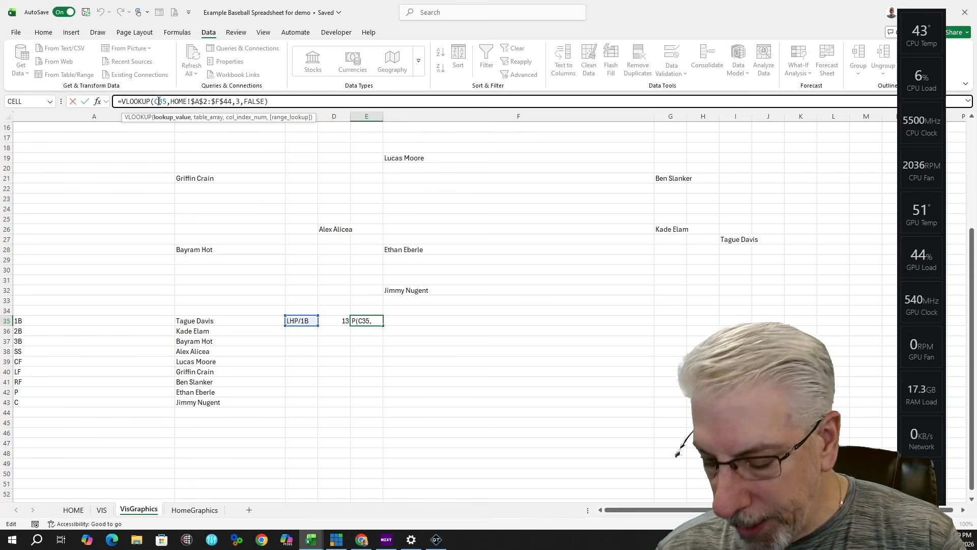
{"action": "key", "text": "BackSpace"}
{"action": "type", "text": "B"}
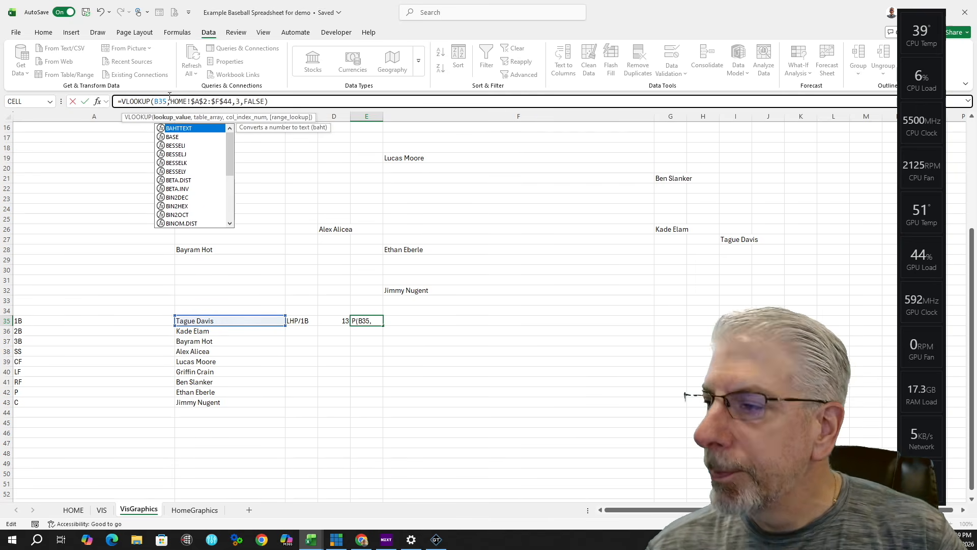
{"action": "left_click", "coordinate": [241, 102]}
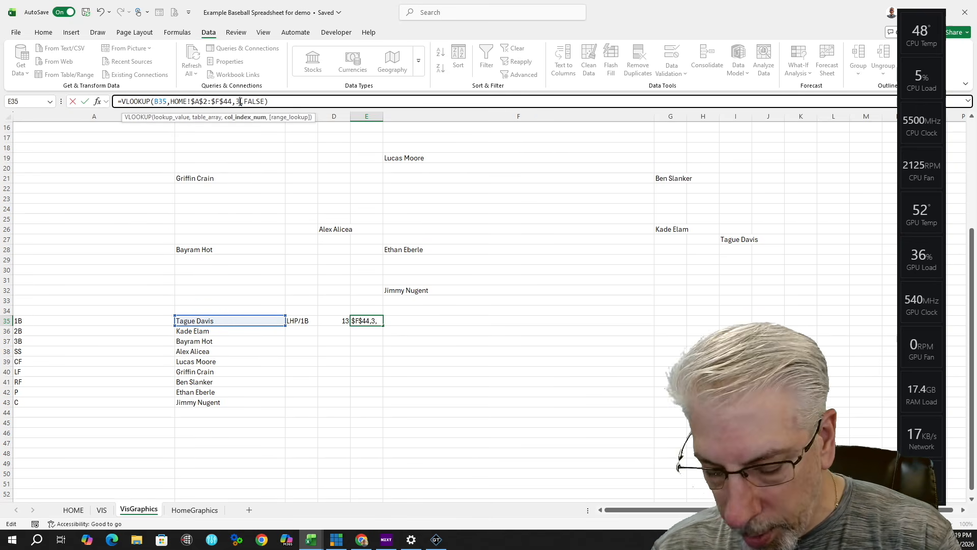
{"action": "type", "text": "4"}
{"action": "left_click", "coordinate": [292, 101]}
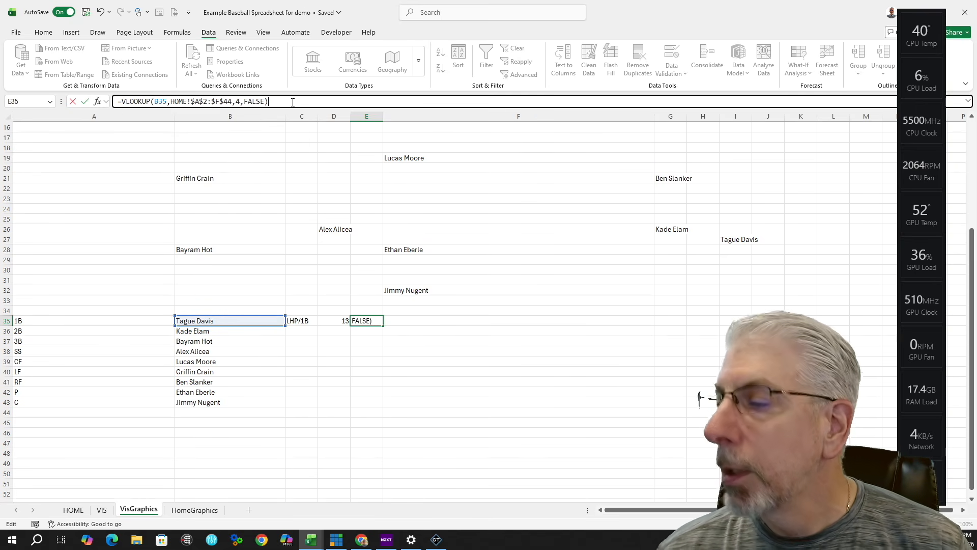
{"action": "key", "text": "Return"}
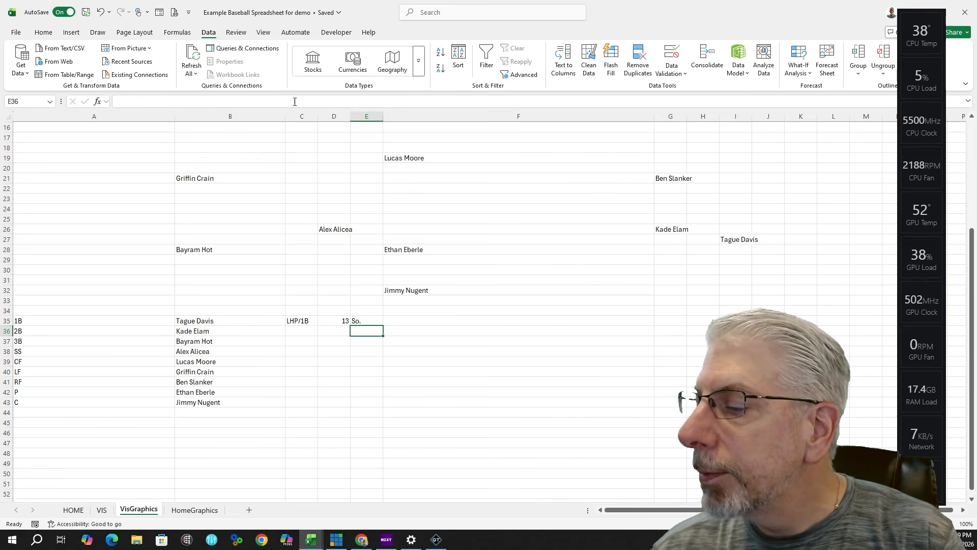
Step: Copy the lookup into F35 and change the column index to 5
{"action": "left_click", "coordinate": [377, 322]}
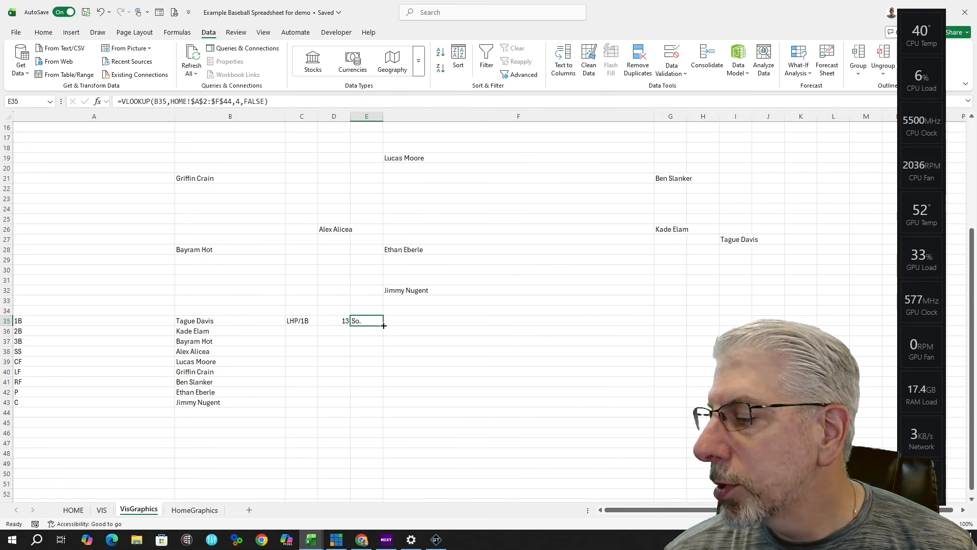
{"action": "left_click_drag", "start_coordinate": [383, 325], "coordinate": [654, 326]}
{"action": "left_click", "coordinate": [239, 101]}
{"action": "key", "text": "BackSpace"}
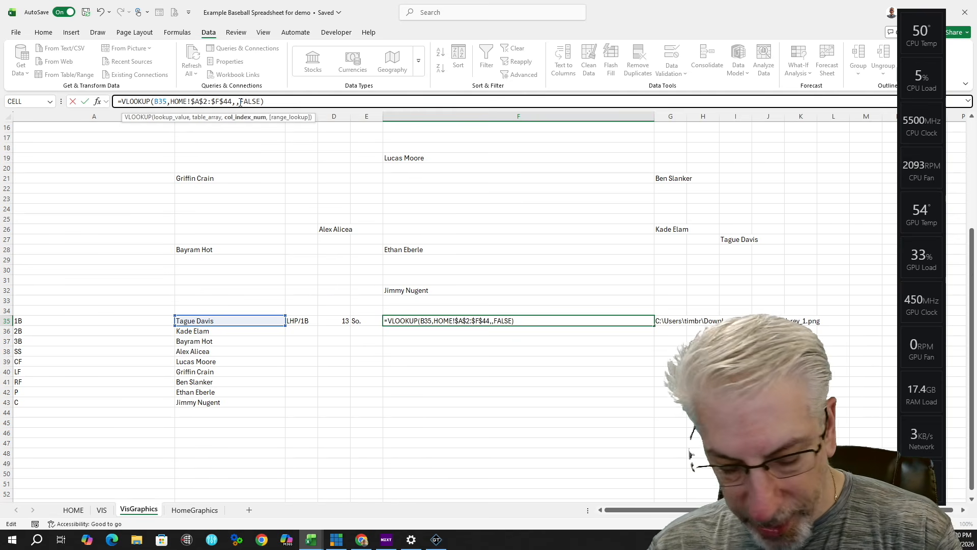
{"action": "type", "text": "5"}
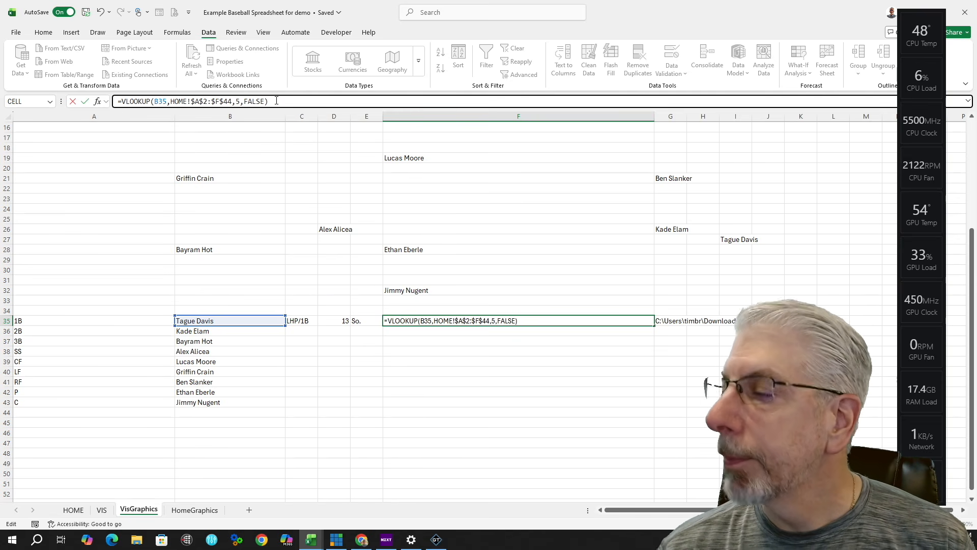
{"action": "key", "text": "Return"}
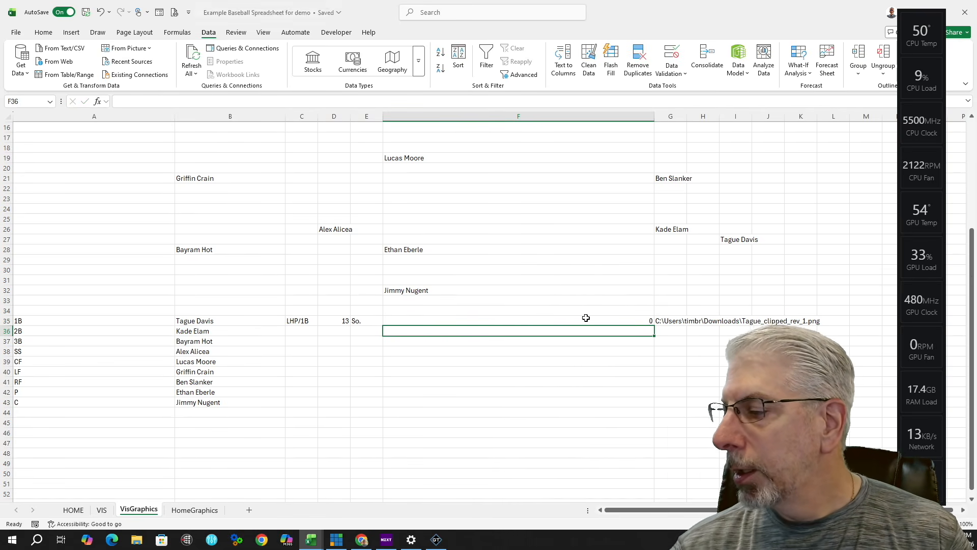
{"action": "left_click", "coordinate": [551, 321]}
Step: Fill the position, number, class, column-5 and column-6 lookups in C35:G35 down to row 43
{"action": "scroll", "coordinate": [480, 386], "scroll_direction": "down", "scroll_amount": 3}
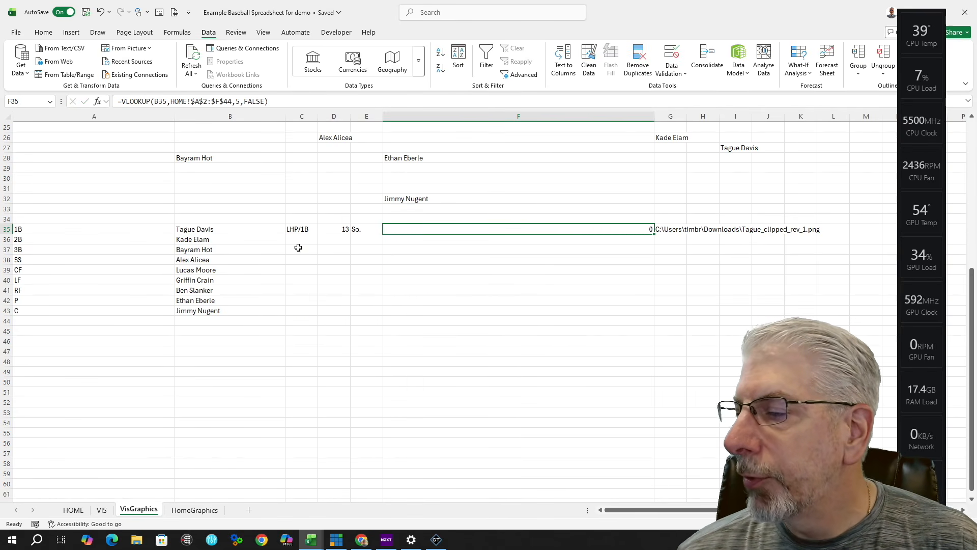
{"action": "left_click", "coordinate": [304, 230]}
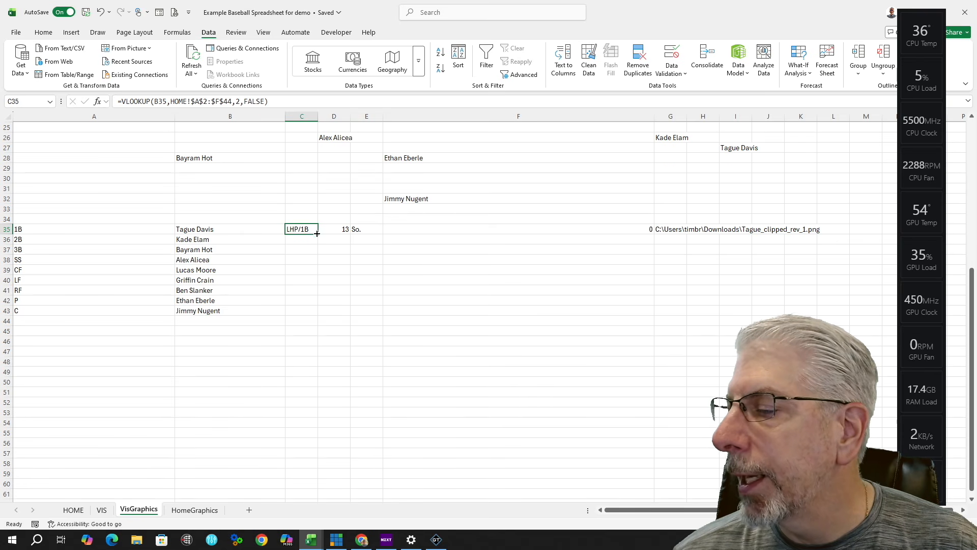
{"action": "left_click_drag", "start_coordinate": [316, 233], "coordinate": [307, 319]}
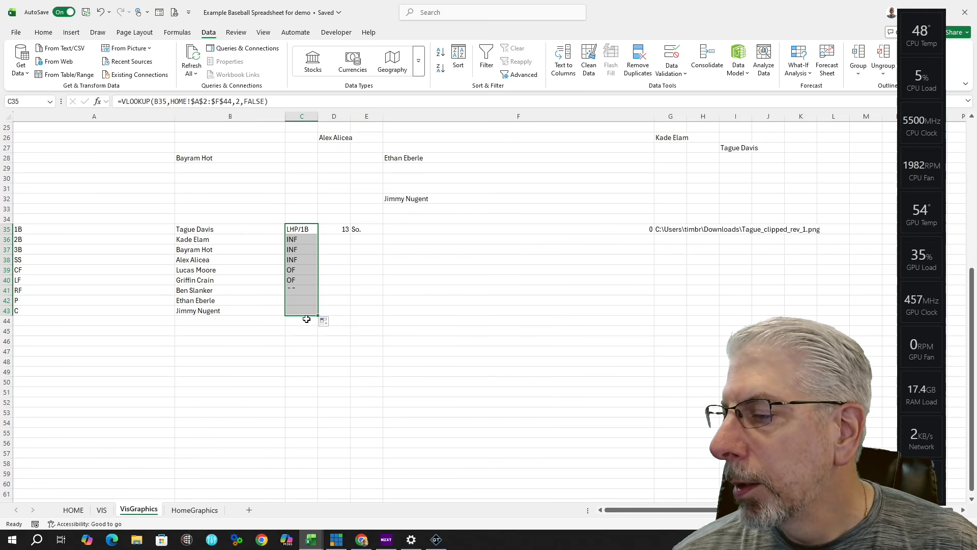
{"action": "left_click", "coordinate": [346, 229]}
{"action": "left_click_drag", "start_coordinate": [351, 233], "coordinate": [346, 314]}
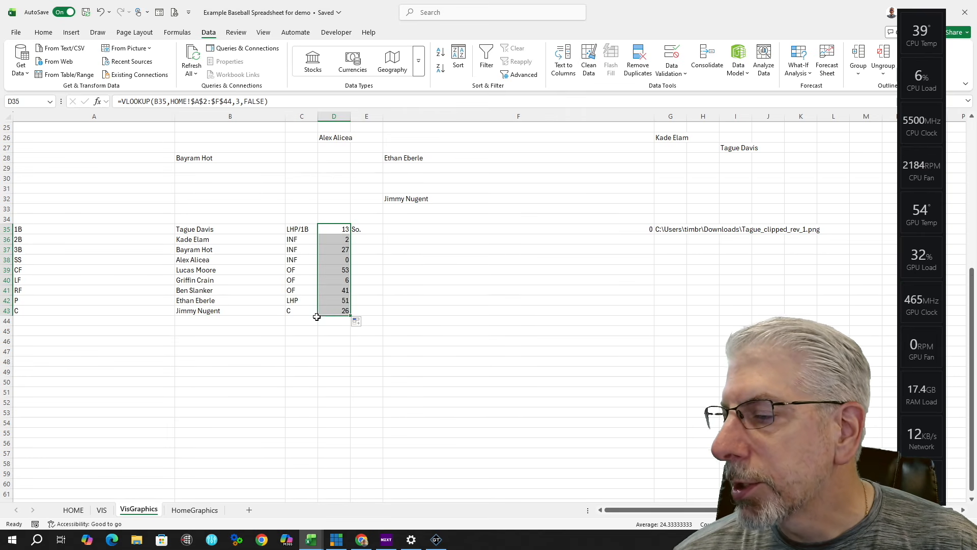
{"action": "left_click", "coordinate": [377, 229]}
{"action": "left_click_drag", "start_coordinate": [382, 234], "coordinate": [373, 311]}
{"action": "left_click", "coordinate": [645, 229]}
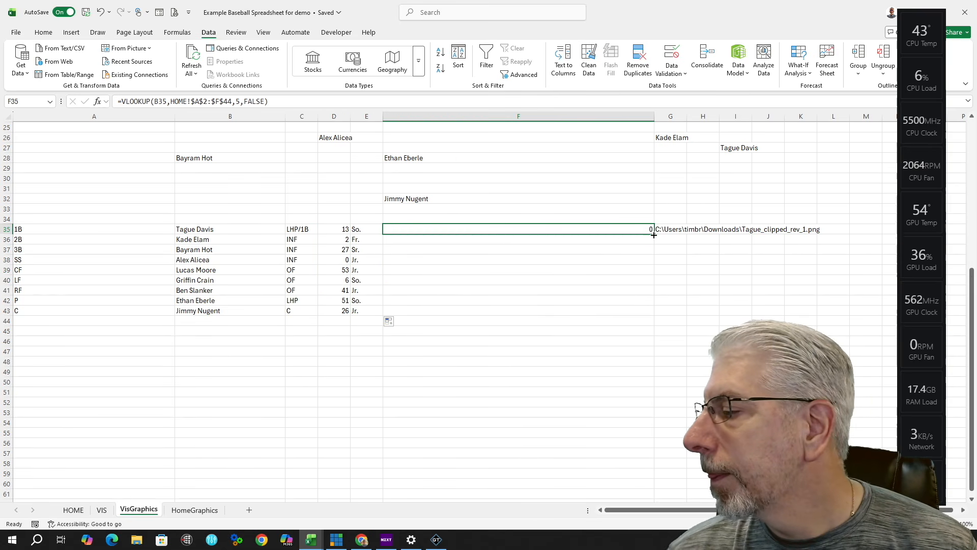
{"action": "left_click_drag", "start_coordinate": [654, 234], "coordinate": [653, 312]}
{"action": "left_click", "coordinate": [769, 229]}
{"action": "left_click", "coordinate": [670, 240]}
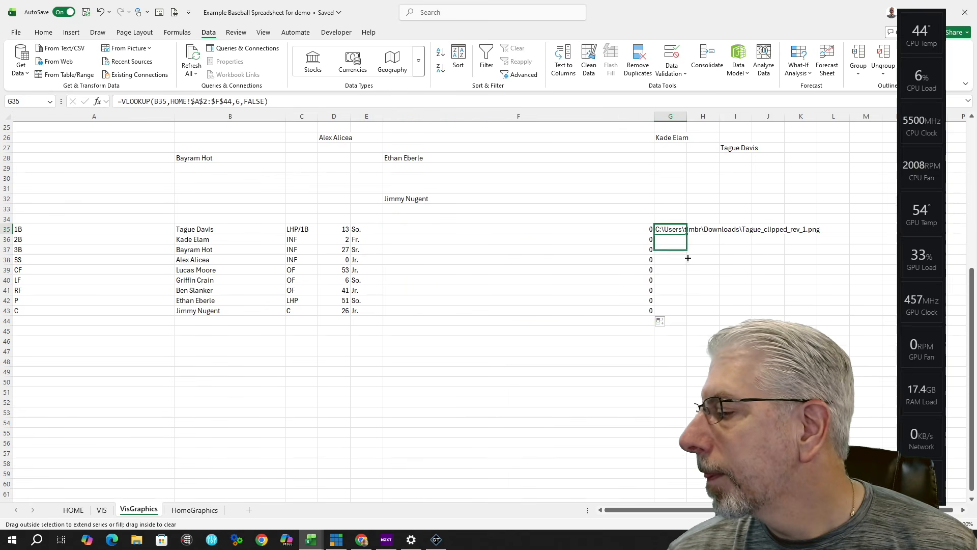
{"action": "left_click_drag", "start_coordinate": [687, 245], "coordinate": [688, 313]}
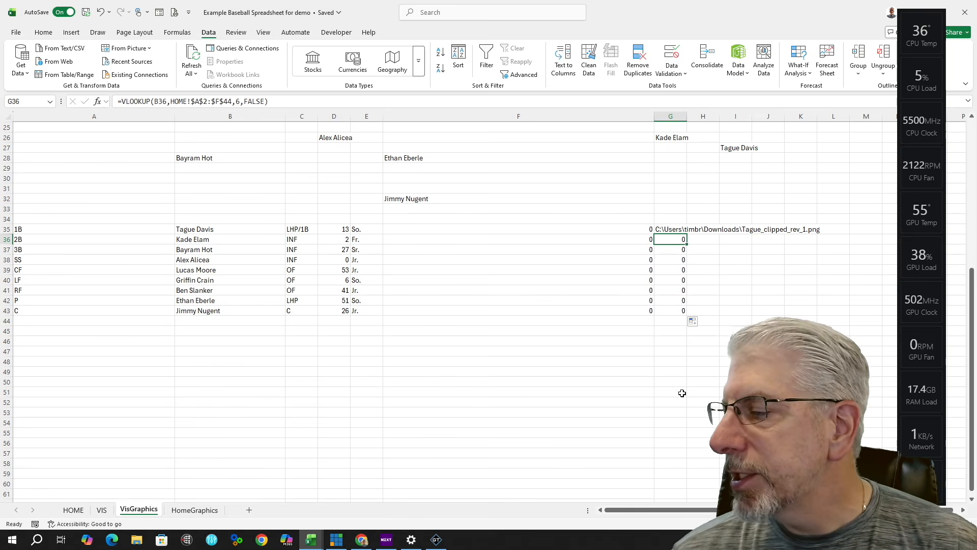
{"action": "left_click", "coordinate": [494, 198]}
{"action": "left_click", "coordinate": [659, 199]}
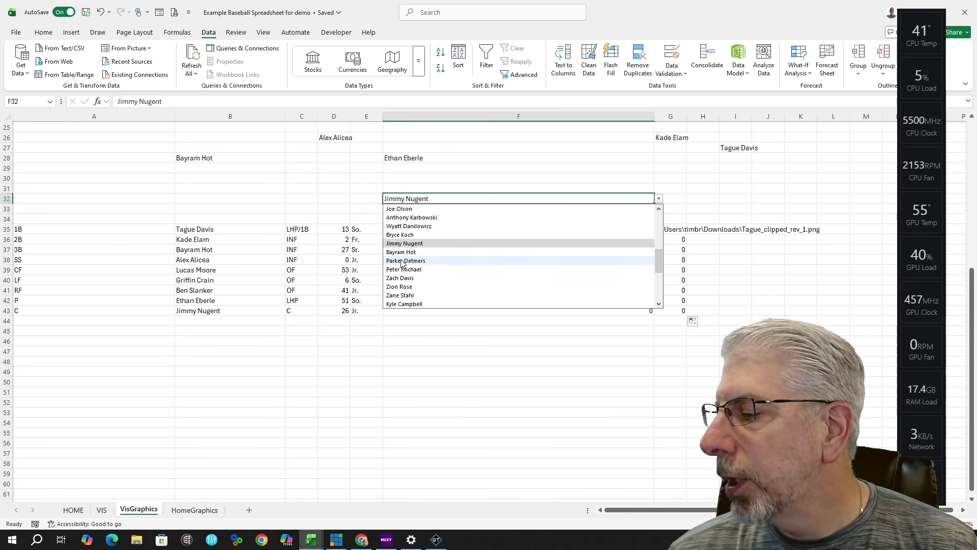
{"action": "left_click", "coordinate": [429, 271]}
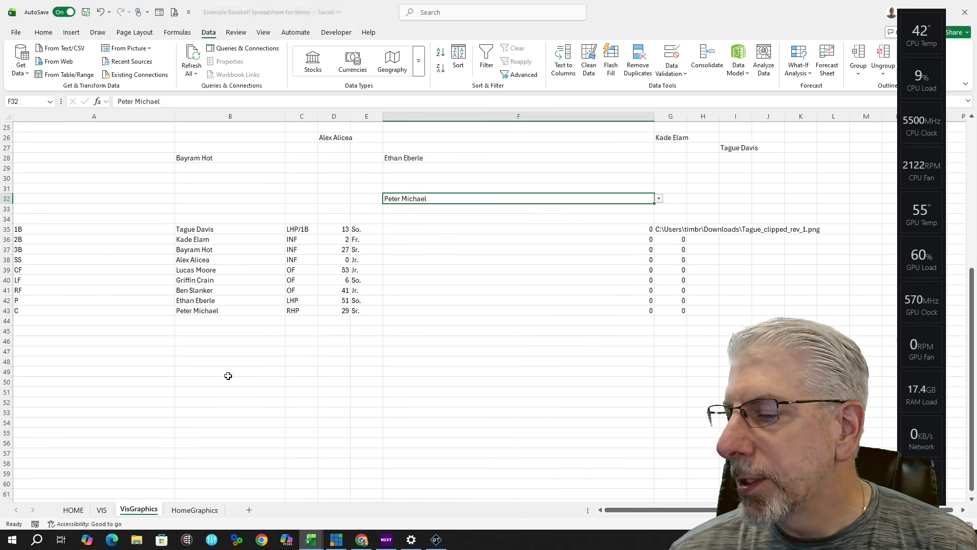
{"action": "left_click", "coordinate": [659, 198]}
{"action": "scroll", "coordinate": [461, 272], "scroll_direction": "down", "scroll_amount": 2}
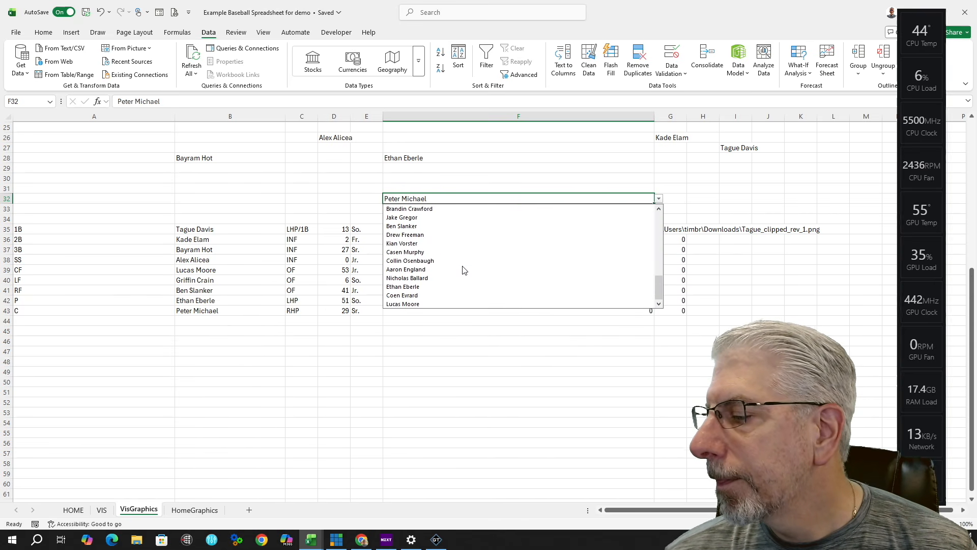
{"action": "left_click", "coordinate": [425, 235]}
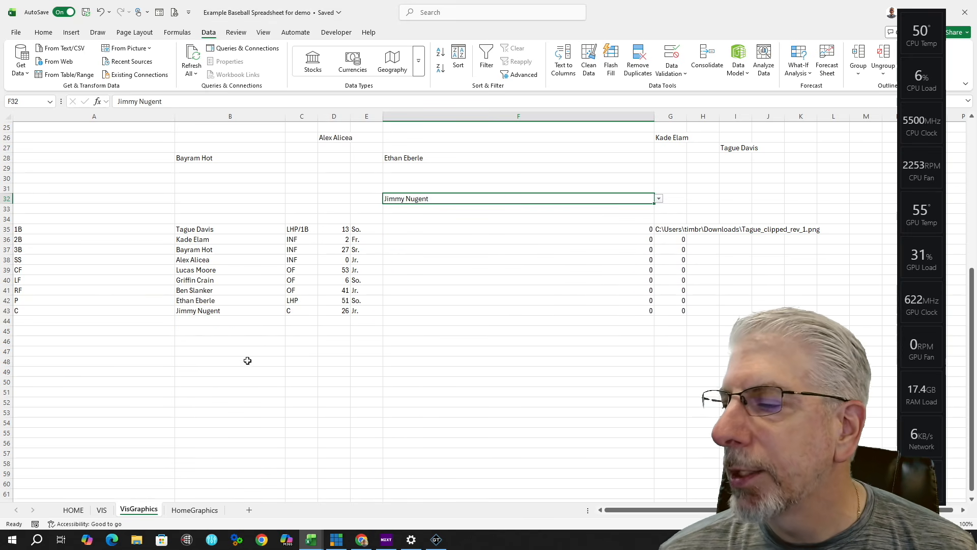
{"action": "scroll", "coordinate": [450, 395], "scroll_direction": "up", "scroll_amount": 7}
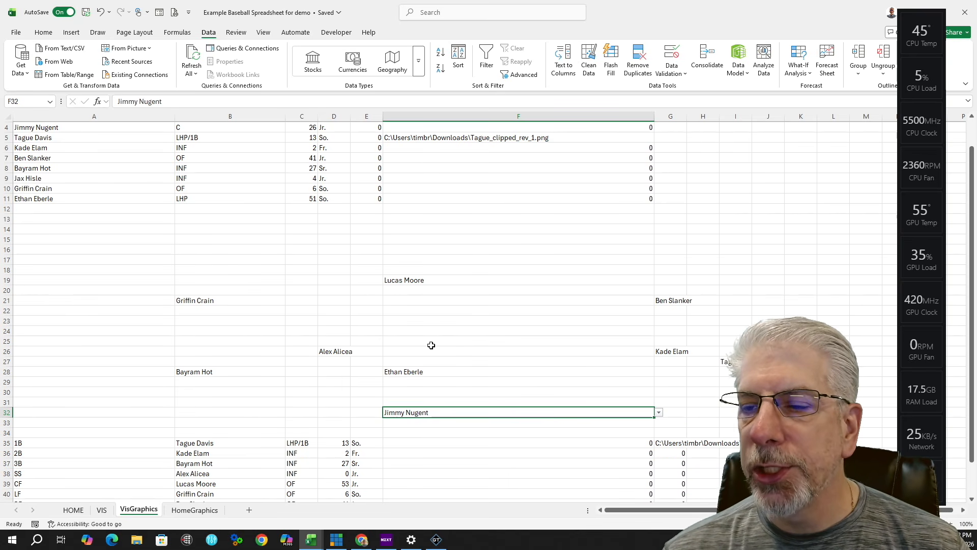
{"action": "scroll", "coordinate": [156, 288], "scroll_direction": "up", "scroll_amount": 1}
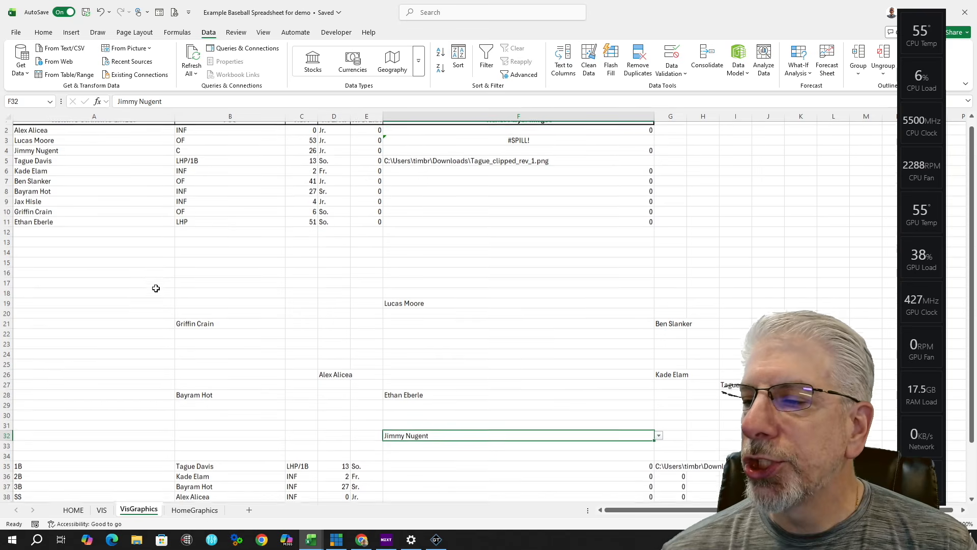
Step: Go to the Catalog page of the onemansstream.com store and browse its vMix graphics products
{"action": "scroll", "coordinate": [155, 288], "scroll_direction": "up", "scroll_amount": 1}
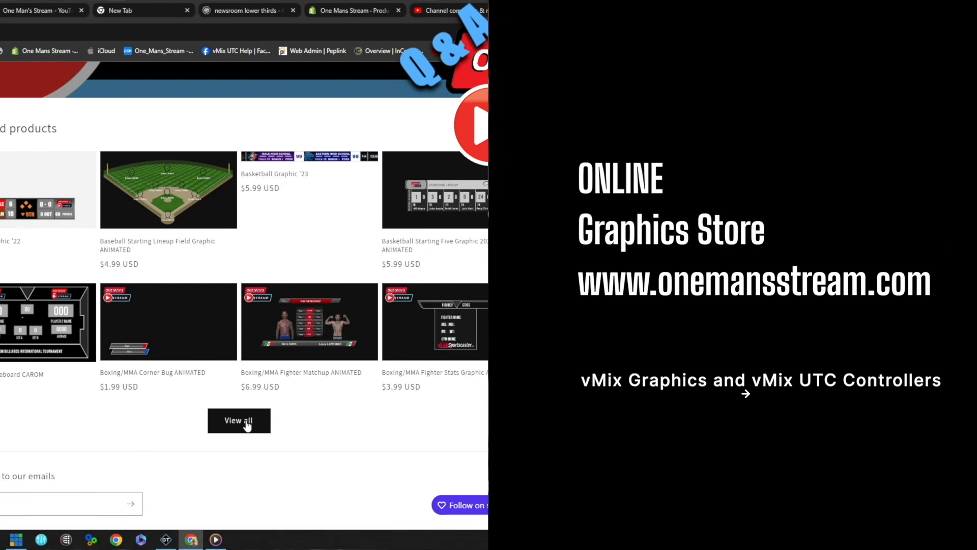
{"action": "left_click", "coordinate": [240, 420]}
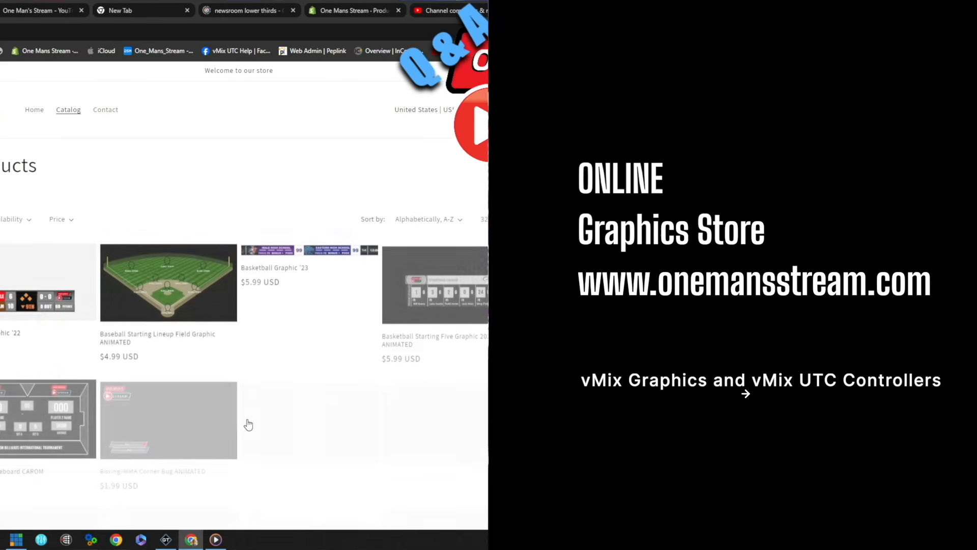
{"action": "scroll", "coordinate": [251, 415], "scroll_direction": "down", "scroll_amount": 2}
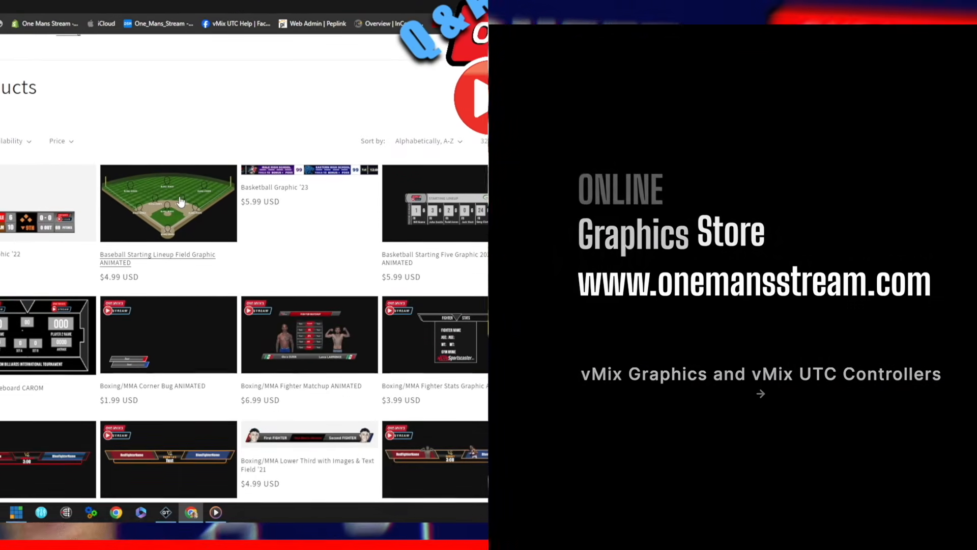